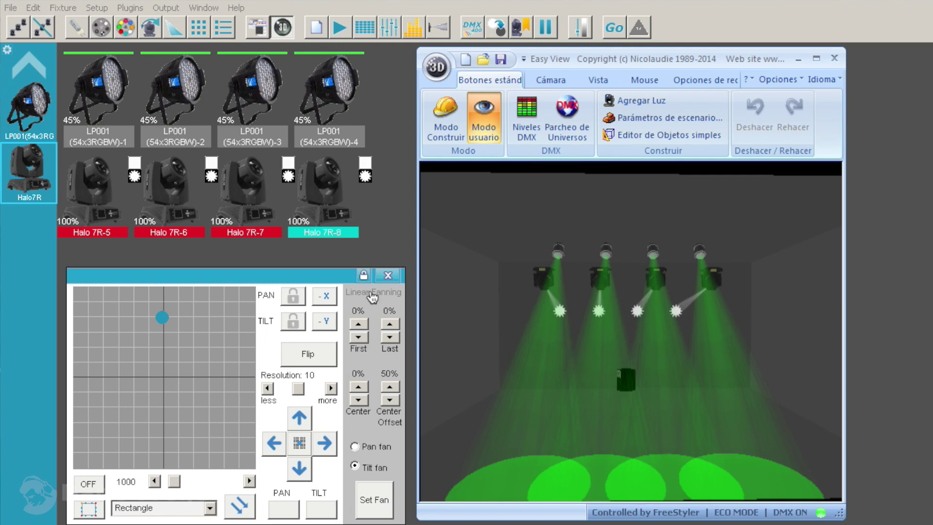
Step: Aim the four Halo 7R heads almost straight down with the pan/tilt grid and inspect their beams in the 3D view
left_click_drag(674, 365, 668, 363)
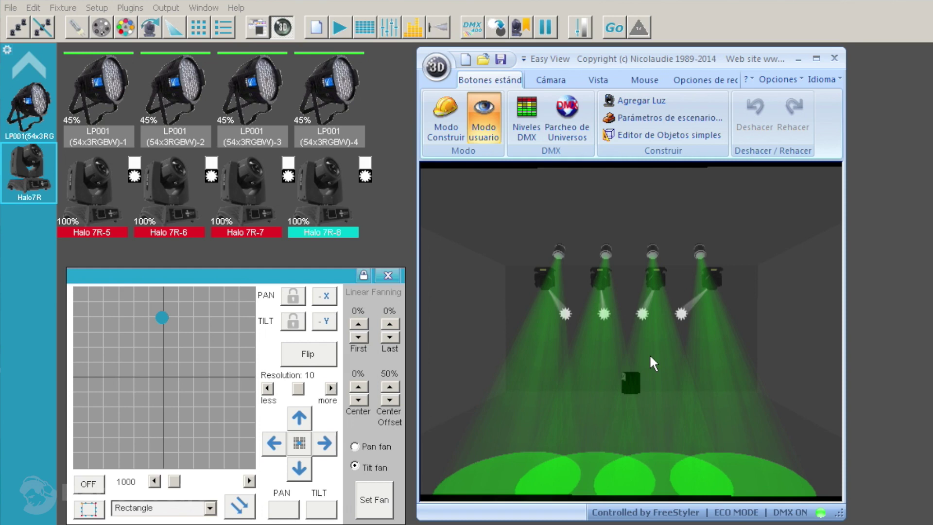
left_click_drag(162, 317, 165, 370)
left_click_drag(473, 386, 421, 442)
left_click_drag(662, 383, 455, 395)
left_click_drag(681, 386, 585, 333)
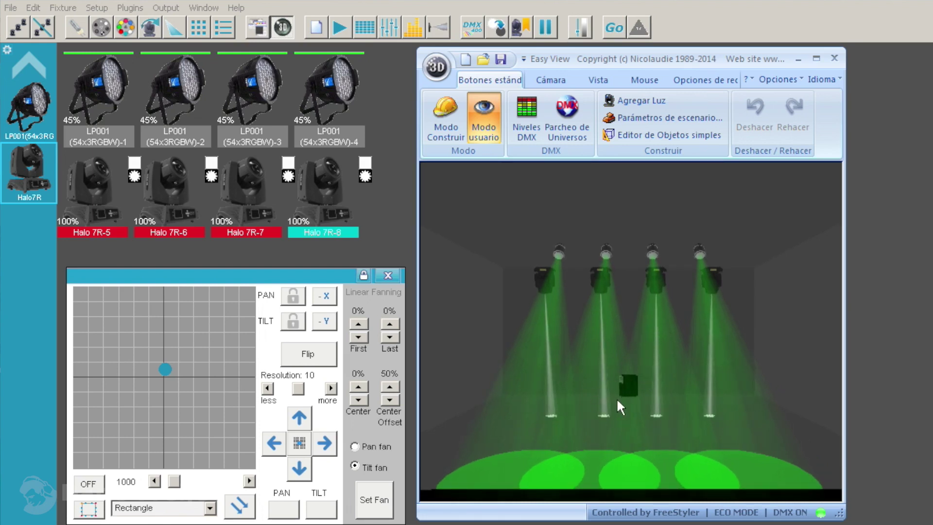
Step: Swing the Halo 7R heads' tilt from the upper half of the grid to the lower half and back near the vertical axis
left_click_drag(166, 369, 162, 321)
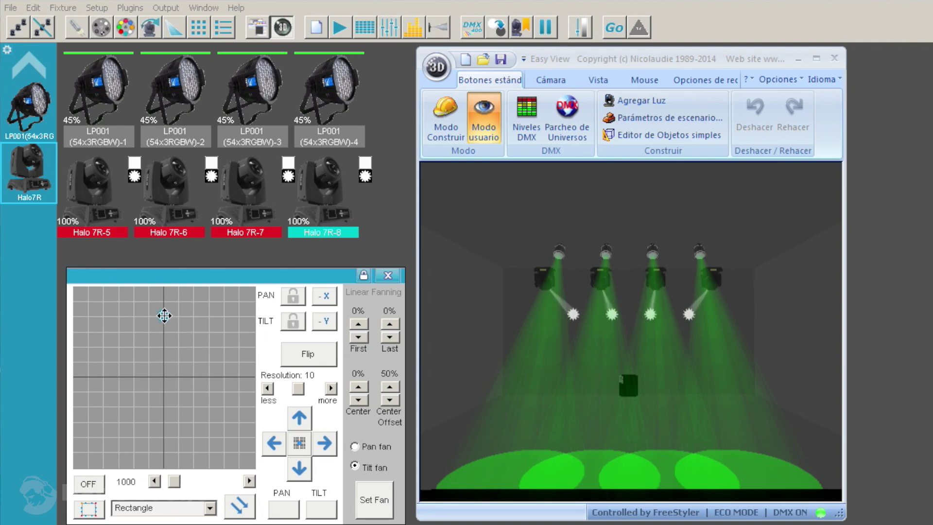
mouse_move(163, 323)
left_mouse_down()
mouse_move(163, 380)
mouse_move(164, 310)
left_mouse_up()
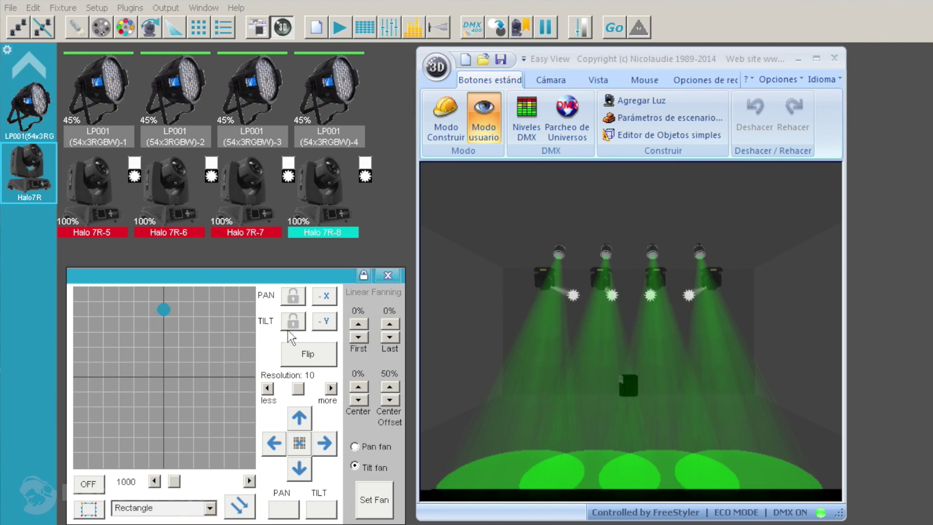
left_click_drag(164, 310, 164, 426)
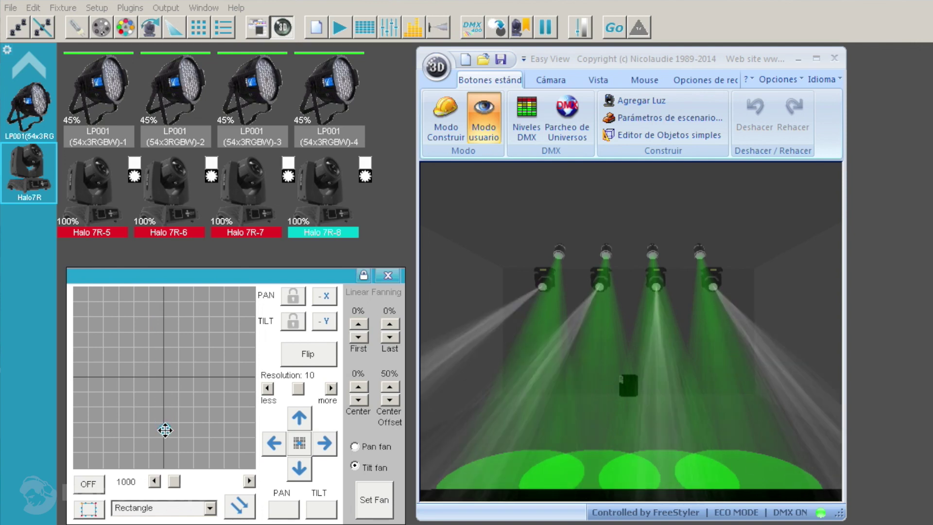
left_click_drag(167, 430, 167, 321)
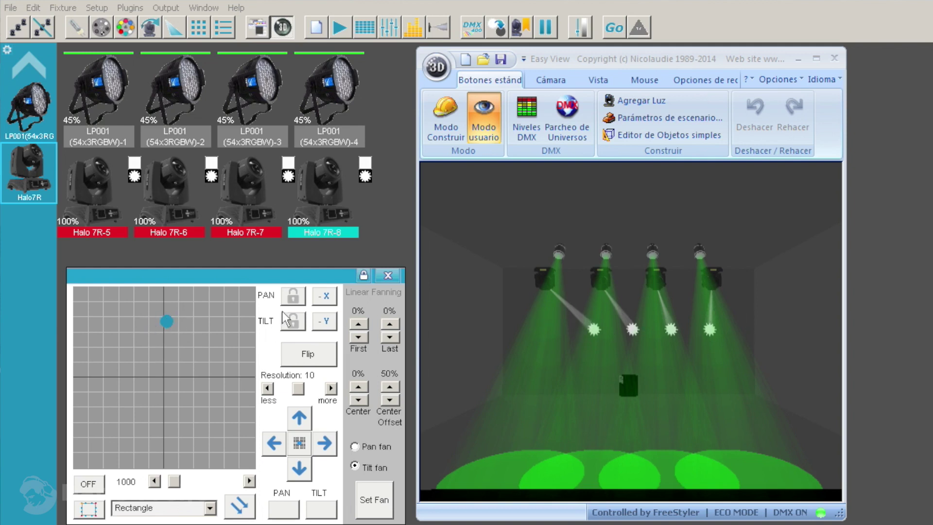
Step: Move the Halo 7R heads through the lower corners of the pan/tilt grid and return them to its upper centre
left_click_drag(167, 323, 226, 430)
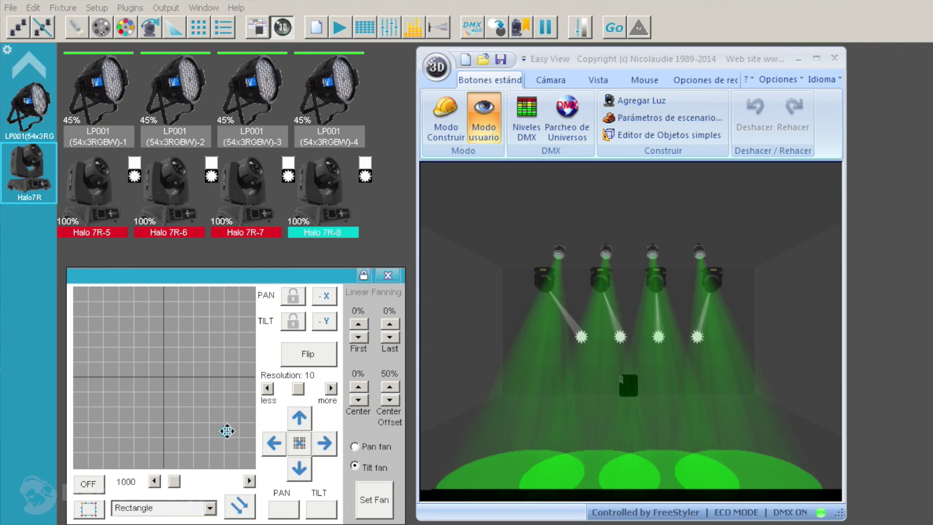
left_click_drag(226, 431, 98, 439)
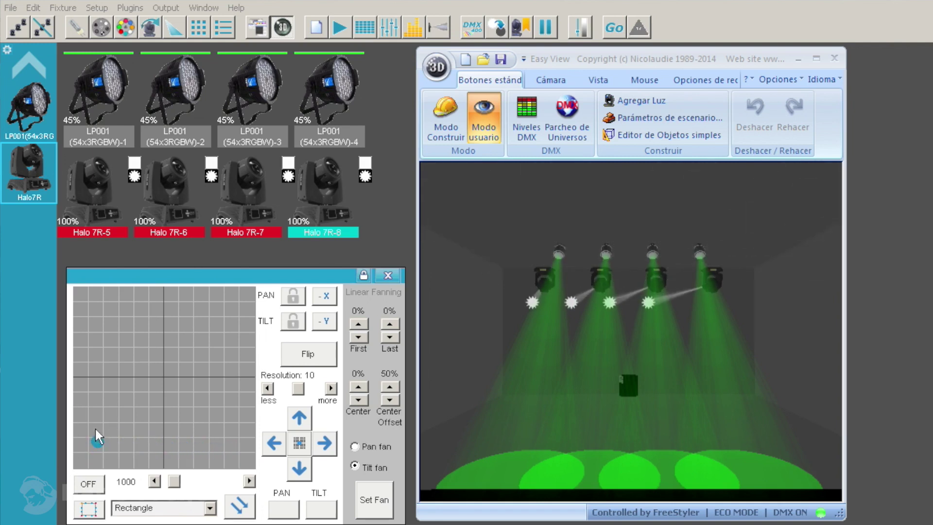
left_click_drag(100, 438, 108, 438)
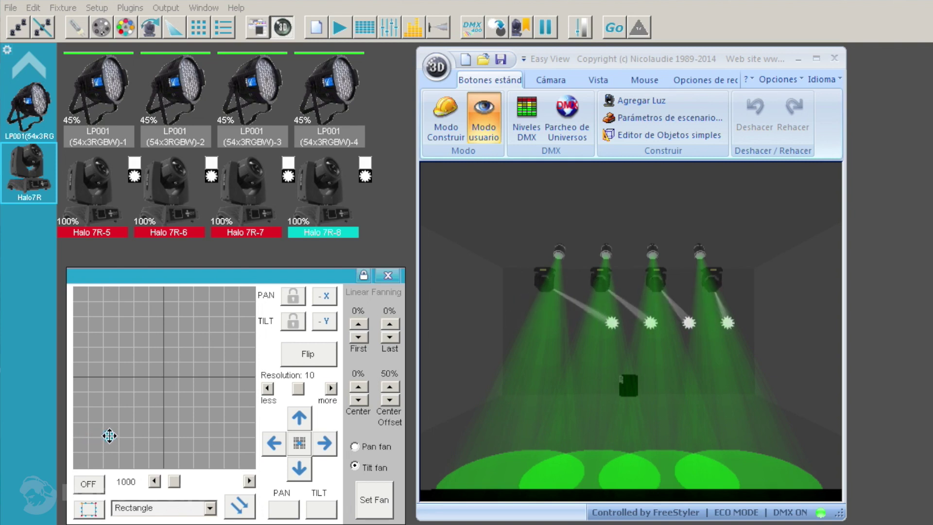
left_click_drag(110, 439, 165, 318)
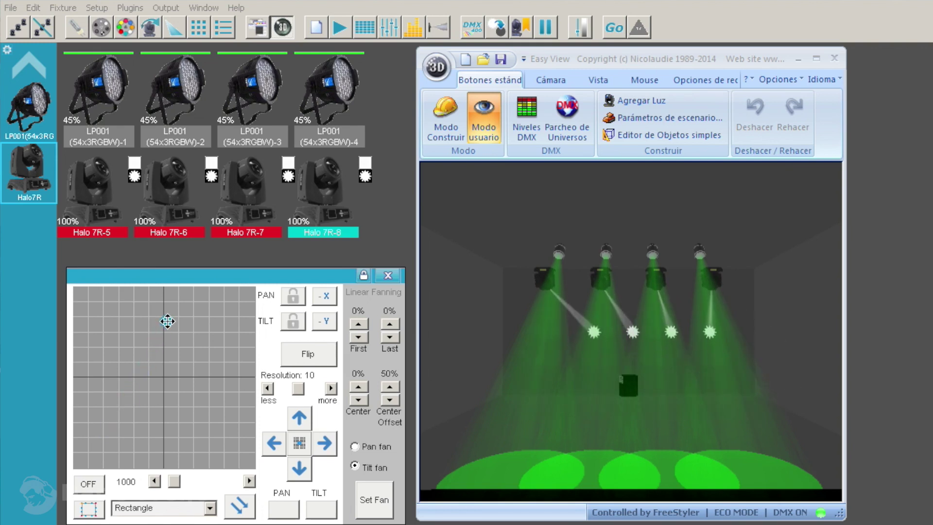
left_click_drag(166, 317, 237, 443)
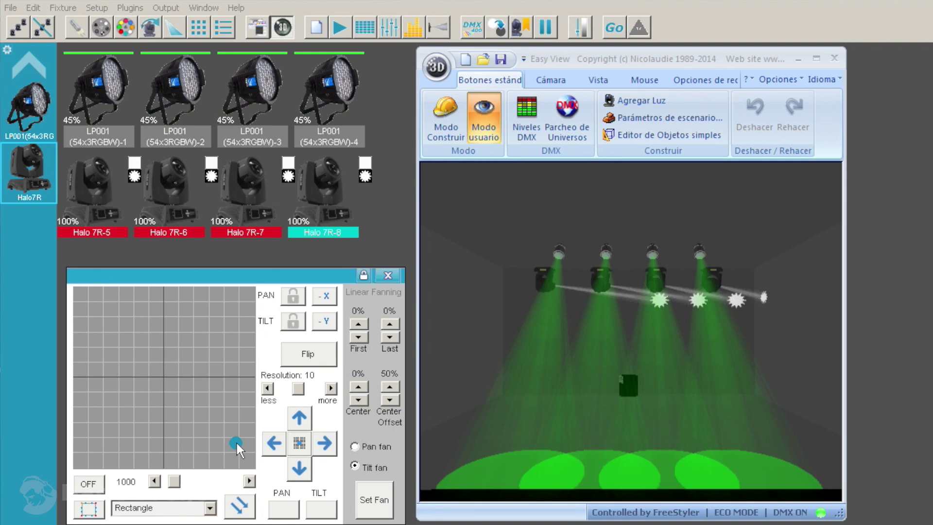
left_click(163, 317)
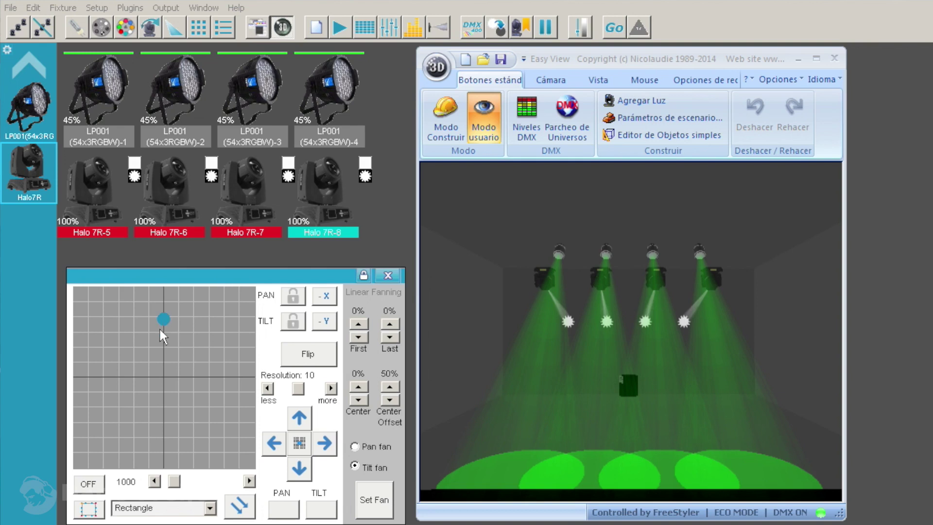
Step: Record a new sequence with the Halo 7R heads at upper centre and panned slightly left, and save it as halomov in the pruebas folder
left_click(316, 28)
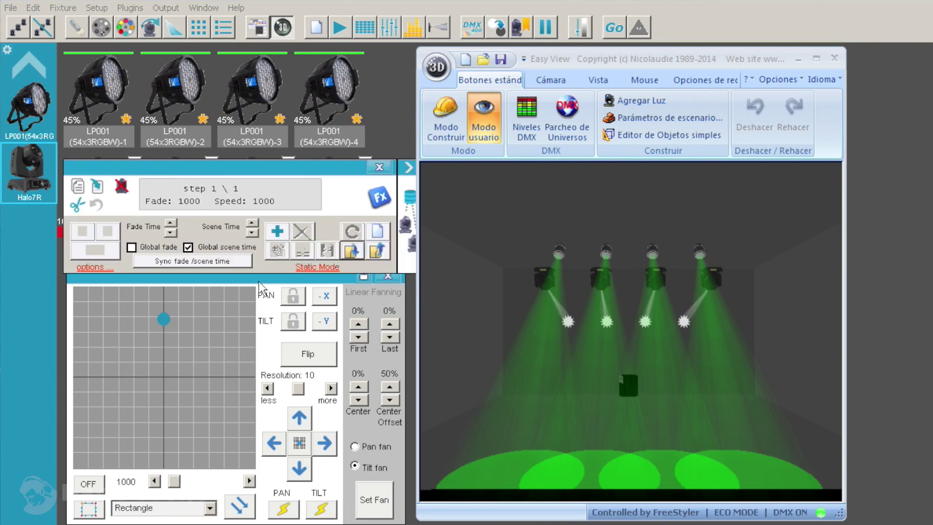
left_click(163, 318)
left_click(277, 232)
mouse_move(164, 317)
left_mouse_down()
mouse_move(182, 316)
mouse_move(145, 315)
left_mouse_up()
left_click(277, 232)
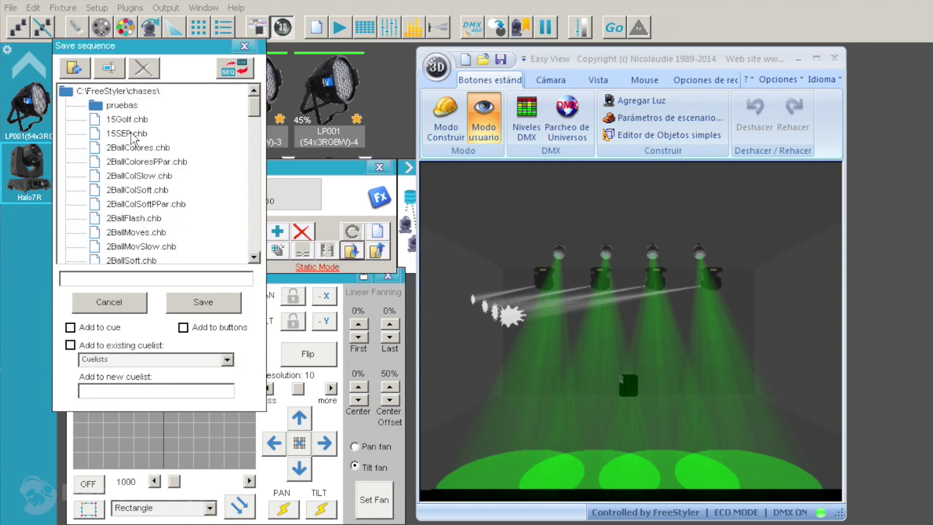
left_click(121, 105)
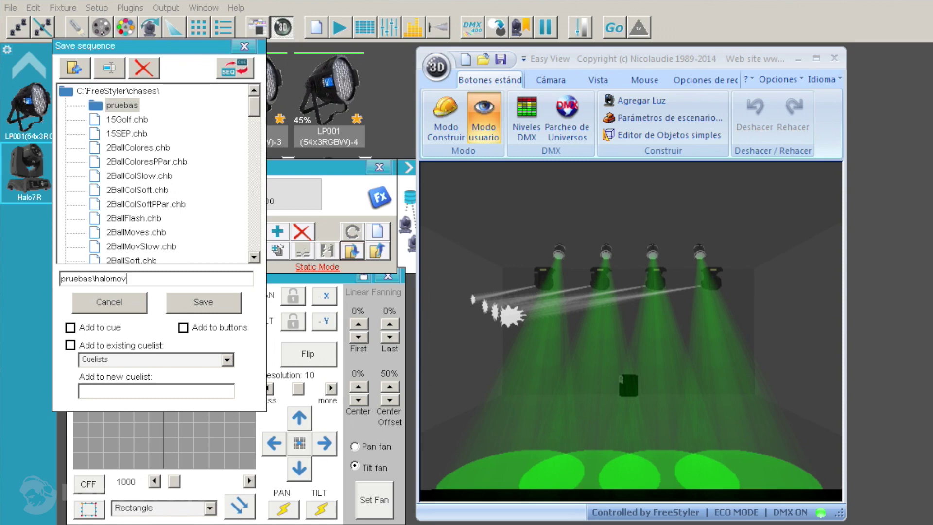
left_click(203, 302)
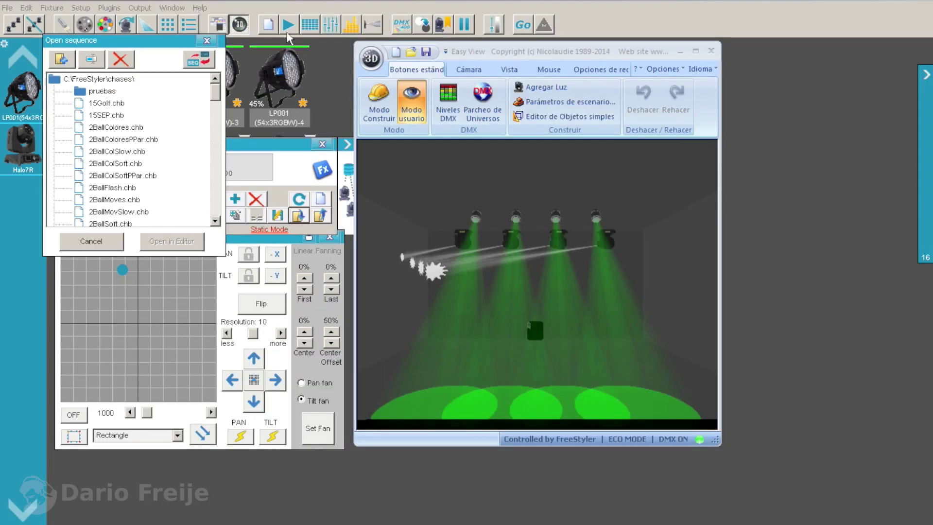
Step: Load halomov from the pruebas folder into the first Fast CUE switcher slot, start it, and close the sequence windows
left_click(101, 93)
double_click(101, 92)
left_click_drag(135, 103, 173, 293)
left_click(24, 293)
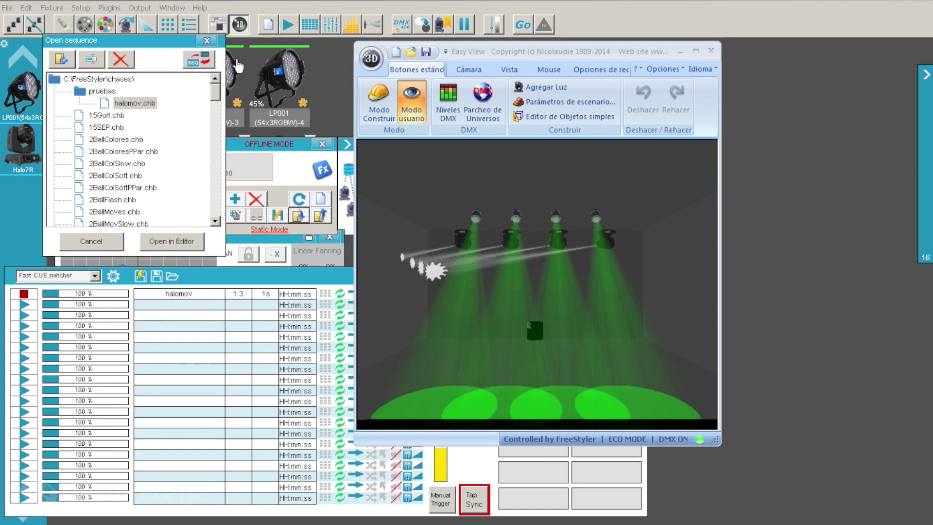
left_click(207, 41)
left_click(322, 144)
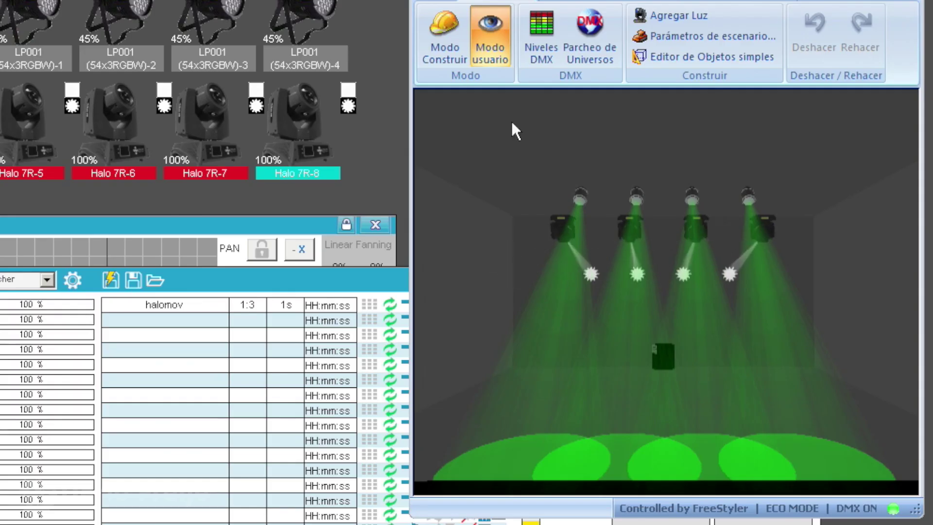
Step: In the Easy View build mode, rotate the Halo7R luminaire group to dY 180.00 and return to user mode
left_click(445, 36)
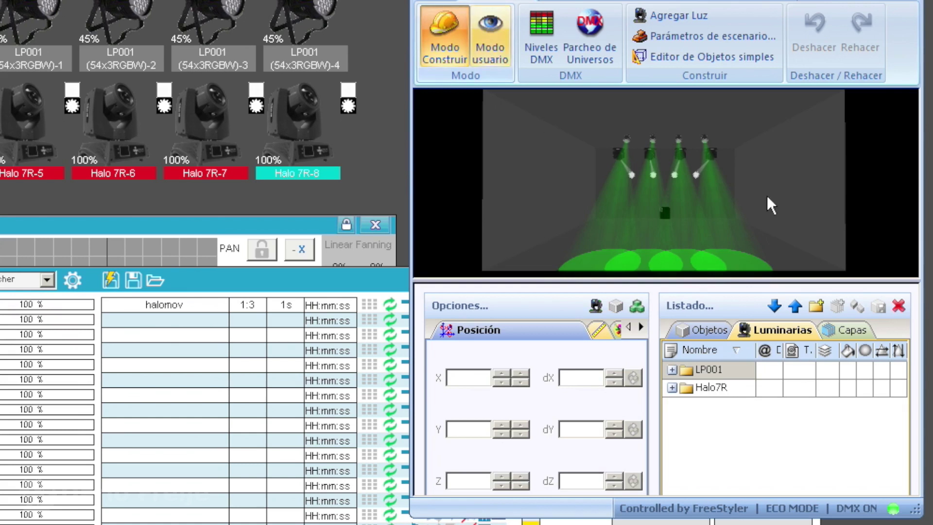
left_click(720, 392)
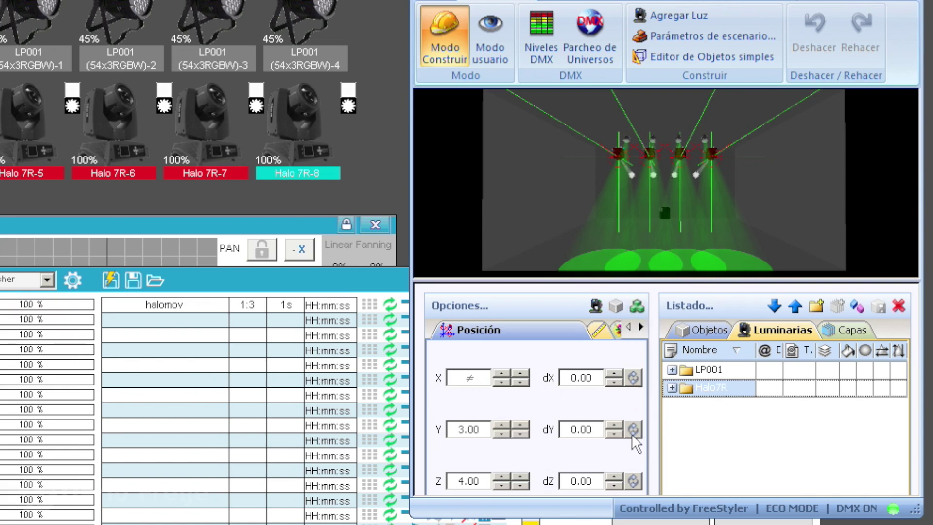
left_click_drag(140, 254, 111, 274)
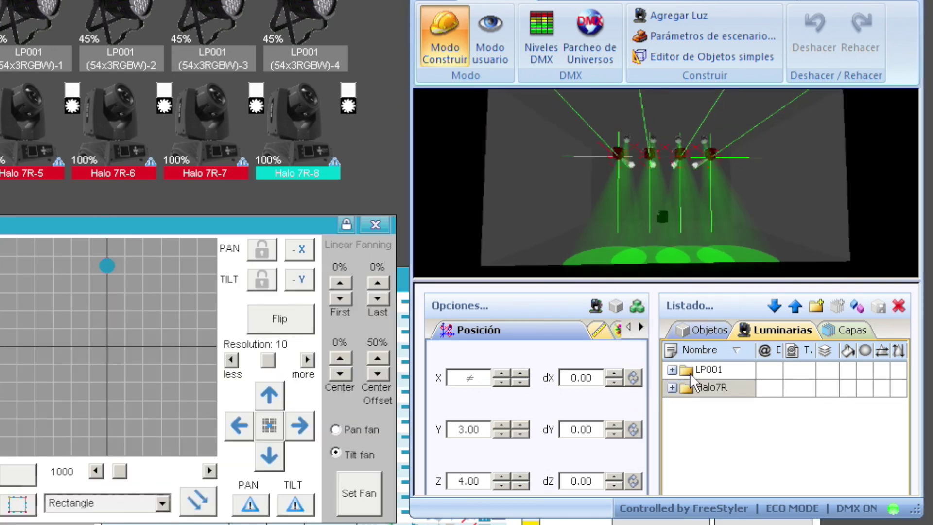
left_click(632, 430)
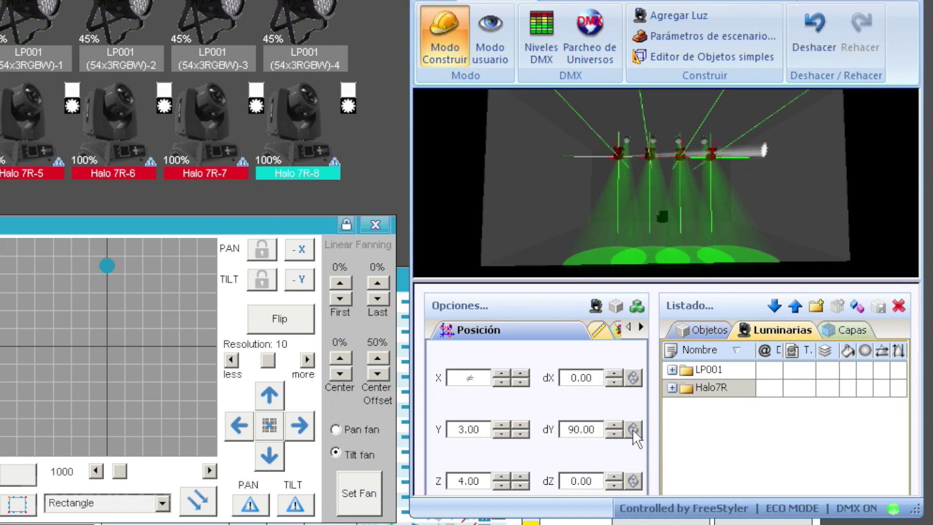
left_click(633, 430)
left_click_drag(777, 249, 775, 241)
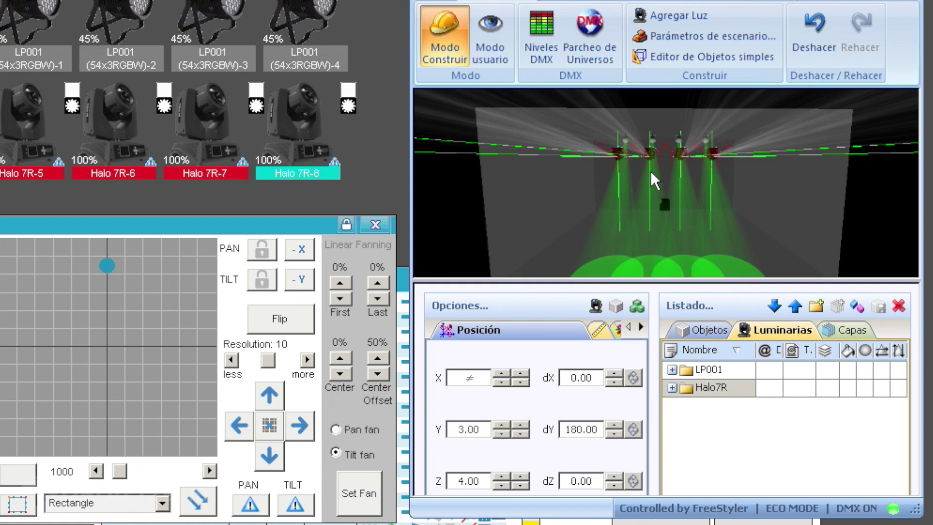
left_click(488, 38)
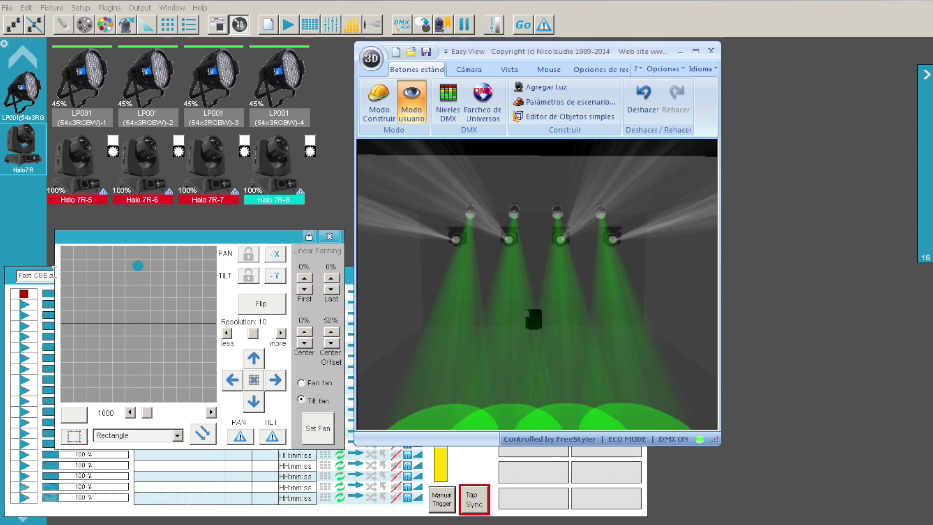
Step: Stop the halomov cue and enable Inverse Tilt for the four Halo 7R fixtures
left_click(24, 295)
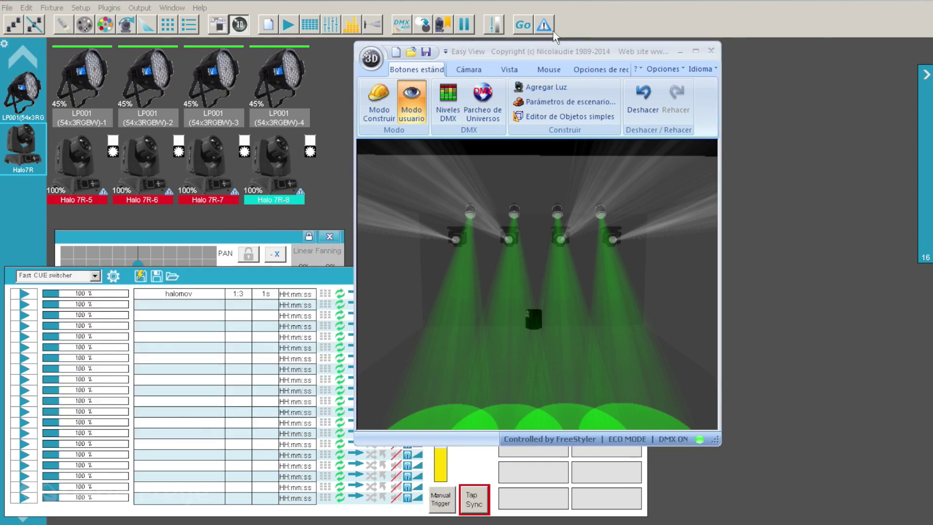
left_click(208, 241)
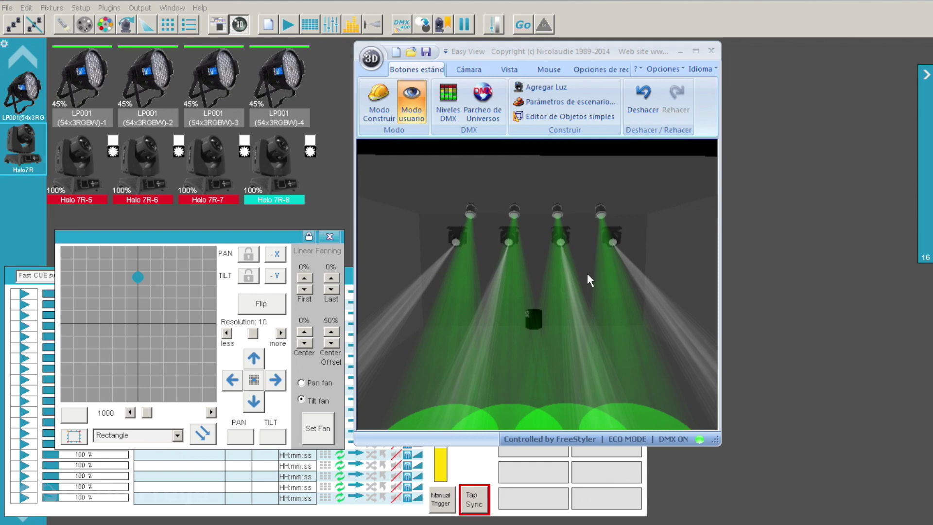
right_click(87, 173)
left_click(26, 194)
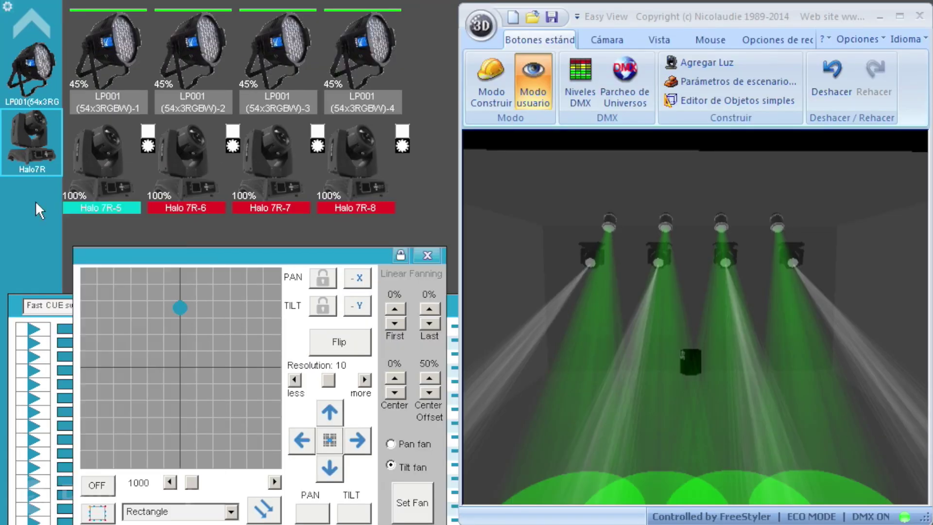
left_click(10, 163)
left_click(10, 163)
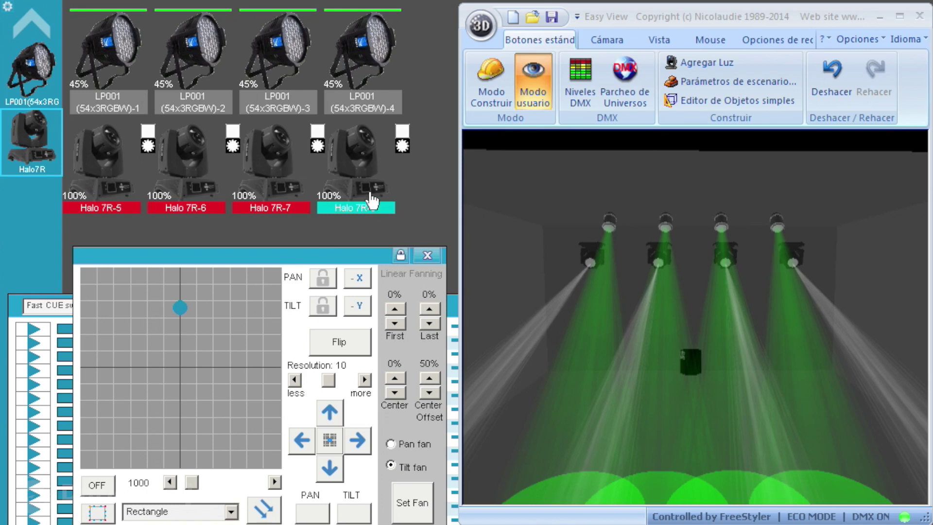
right_click(110, 171)
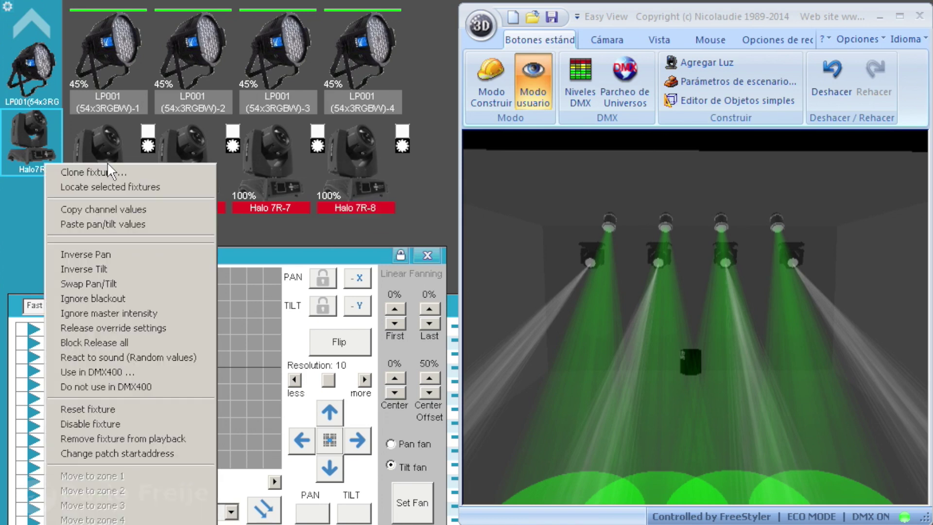
left_click(113, 270)
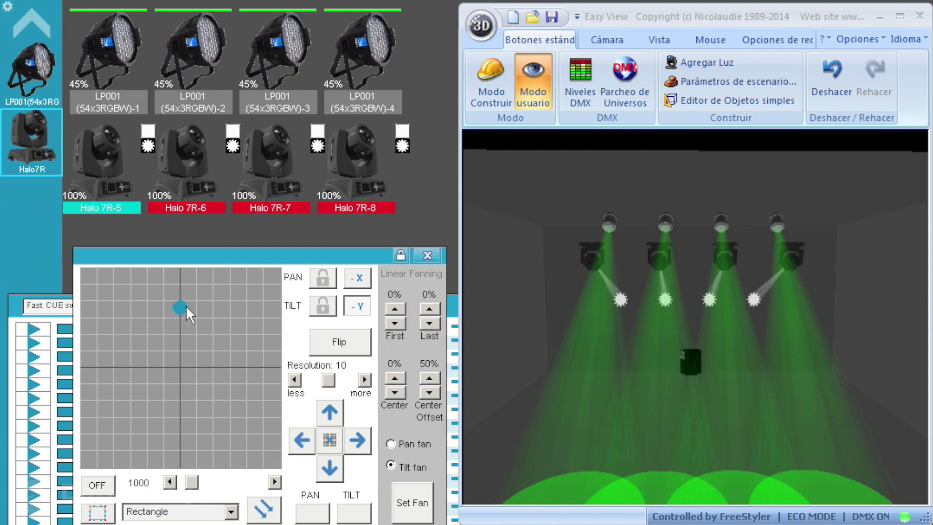
Step: Pan the Halo 7R heads to both sides of the vertical axis, and play the halomov cue with the pan/tilt grid in front
left_click_drag(180, 307, 190, 304)
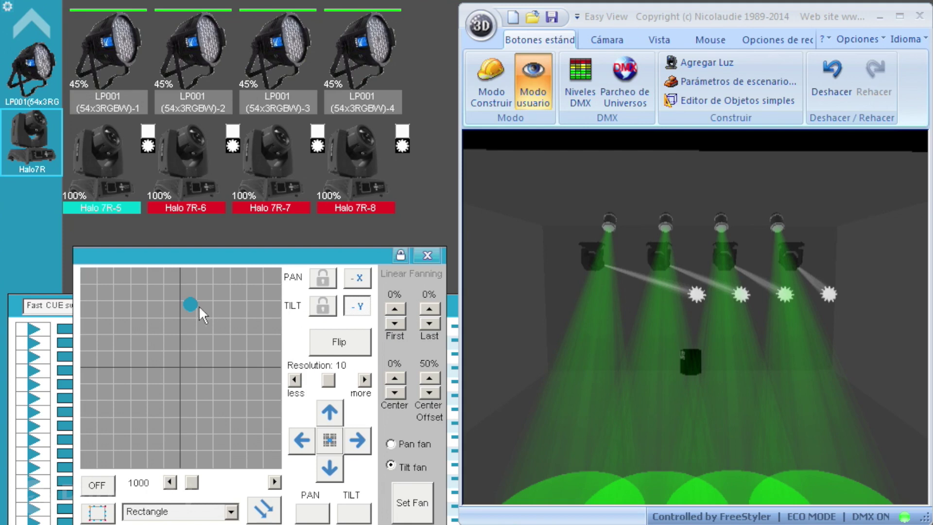
left_click_drag(191, 305, 159, 303)
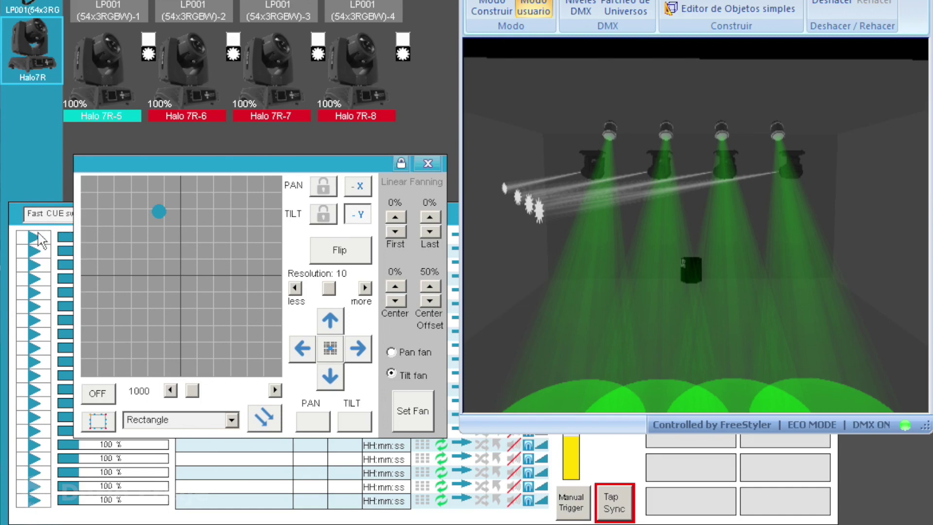
left_click(34, 330)
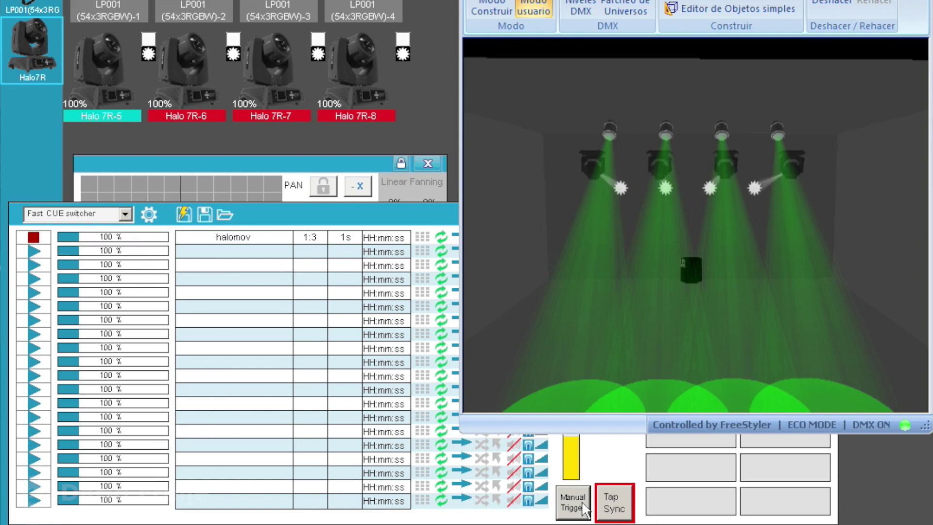
left_click(184, 238)
left_click(183, 211)
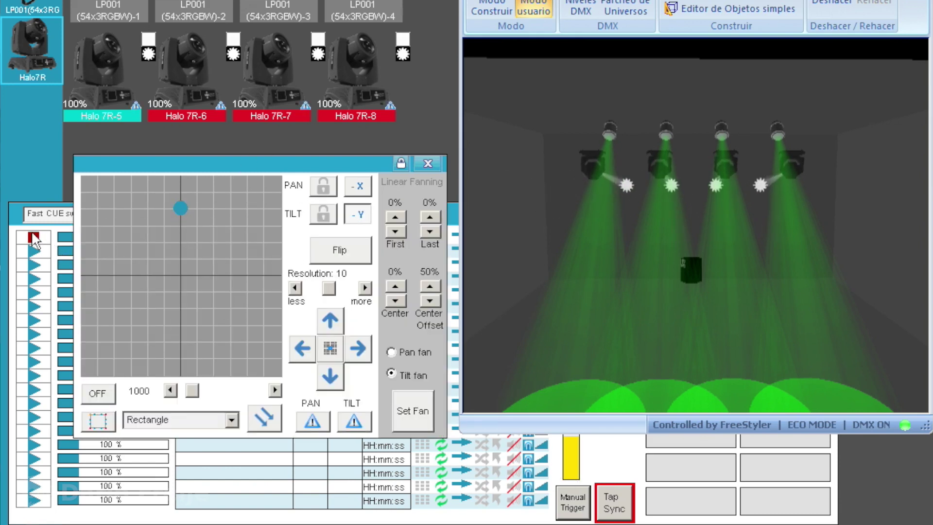
Step: Enable Inverse Pan for the four Halo 7R fixtures and pan the heads slightly to one side of the vertical axis
right_click(114, 98)
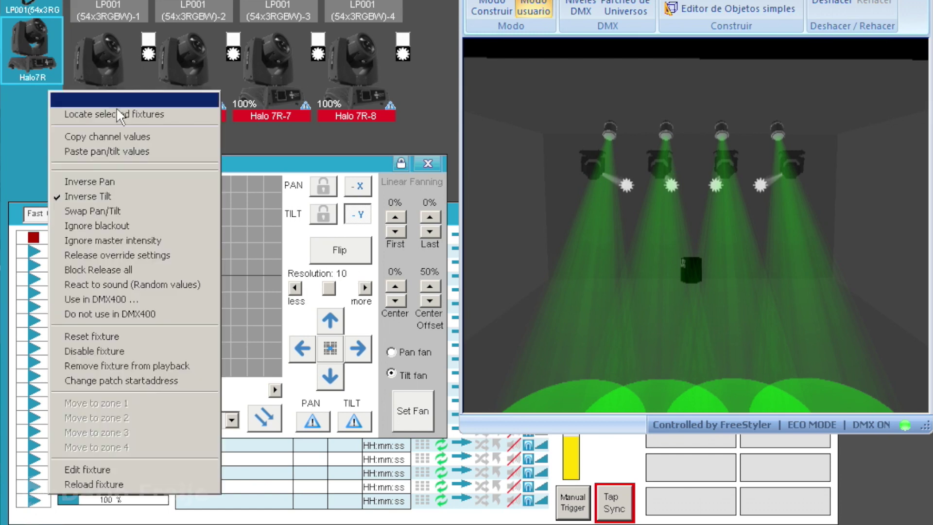
left_click(105, 183)
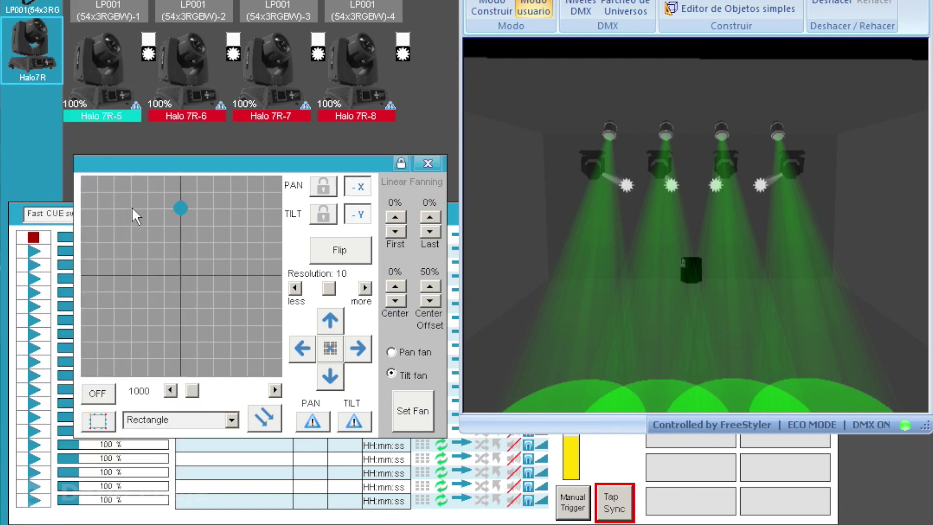
mouse_move(180, 207)
left_mouse_down()
mouse_move(196, 215)
mouse_move(171, 209)
left_mouse_up()
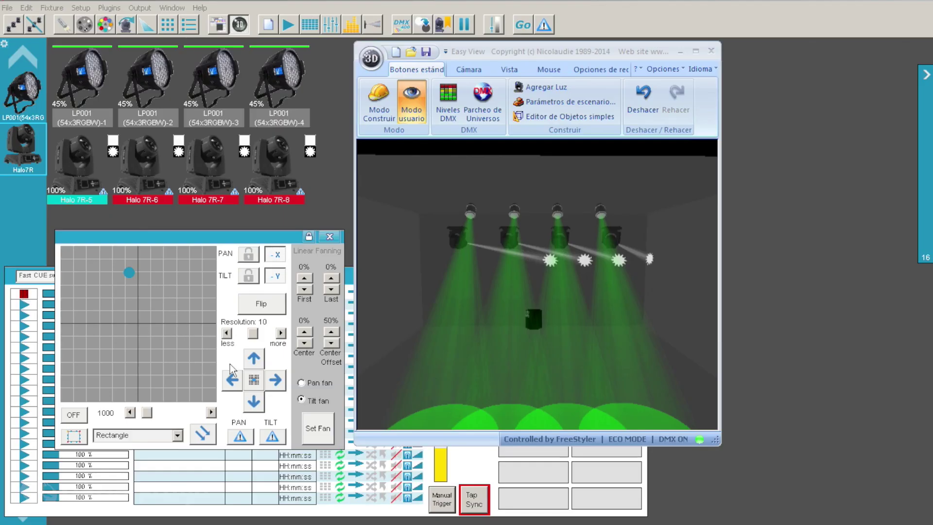
Step: Advance the halomov cue scene by scene with manual triggering to check the movement with Inverse Pan active
left_click(437, 500)
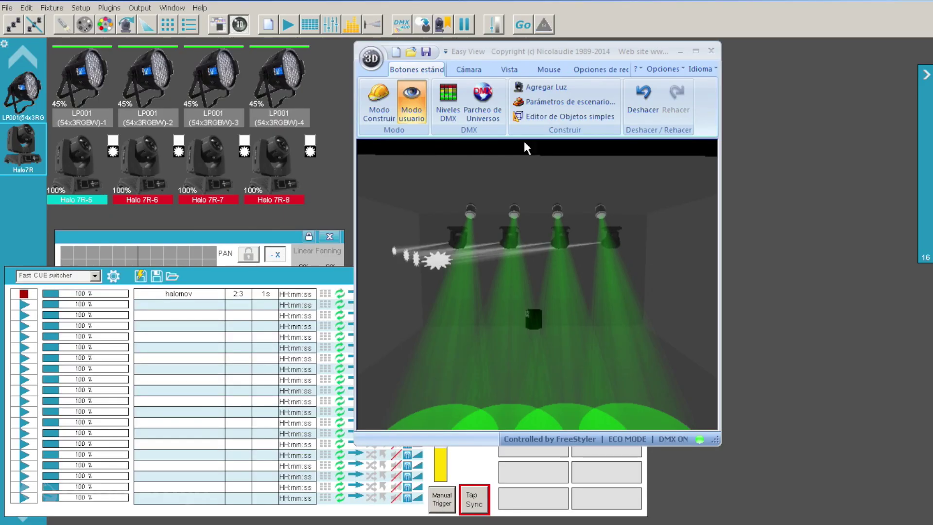
left_click(438, 505)
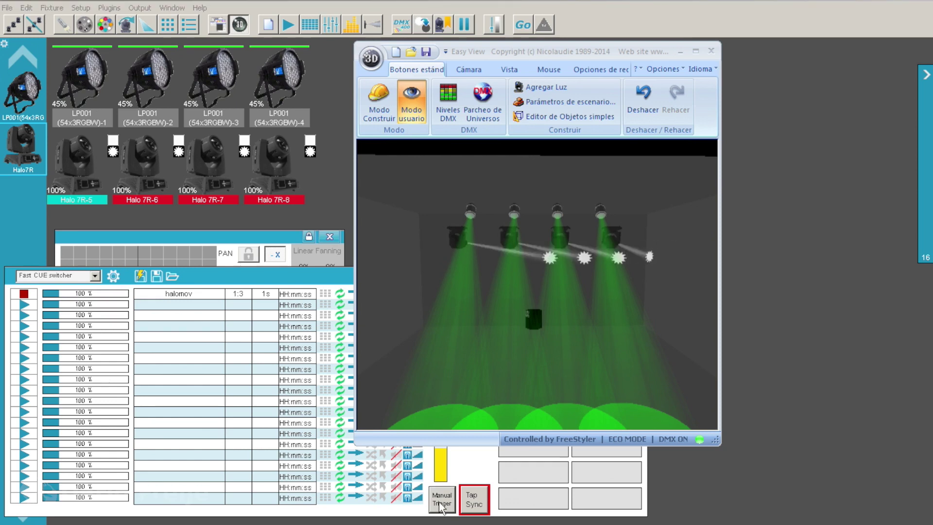
left_click(441, 505)
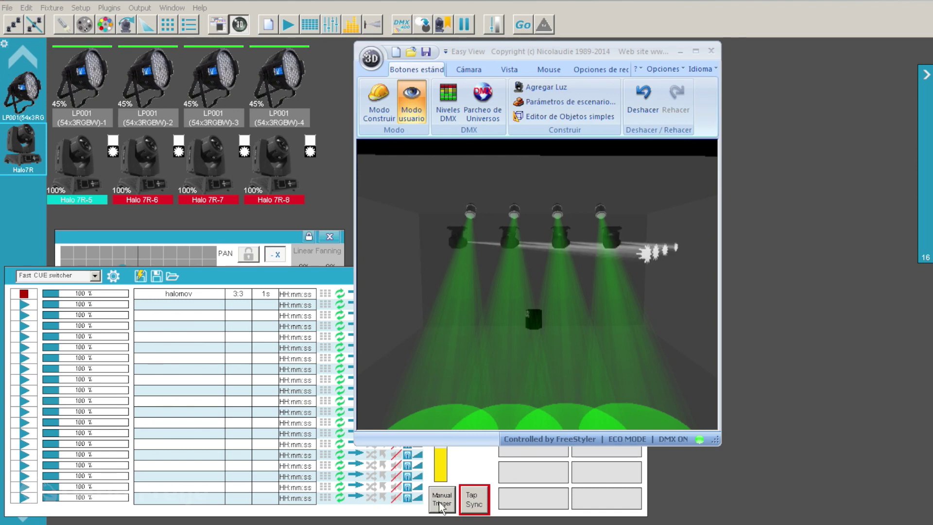
Step: Disable Inverse Pan, advance the halomov cue manually, and disable Inverse Tilt for the four Halo 7R fixtures
right_click(81, 174)
left_click(87, 248)
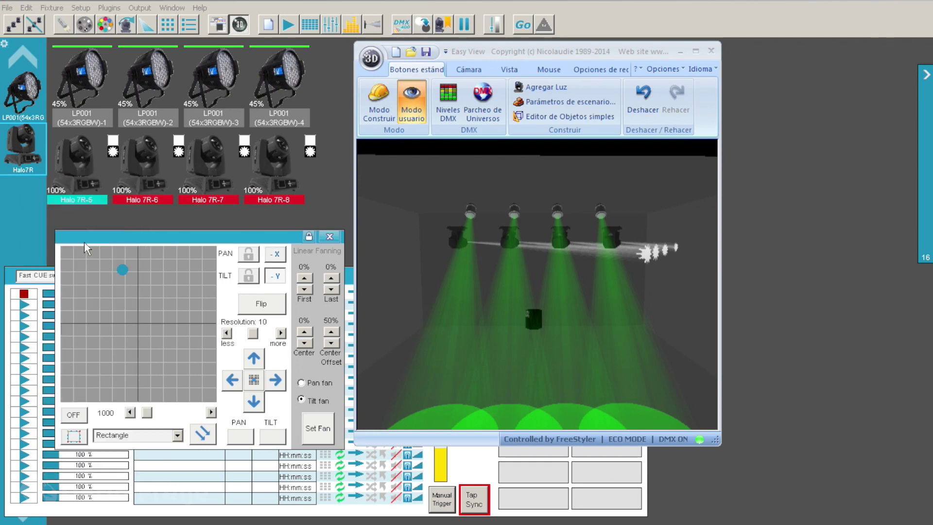
left_click(442, 504)
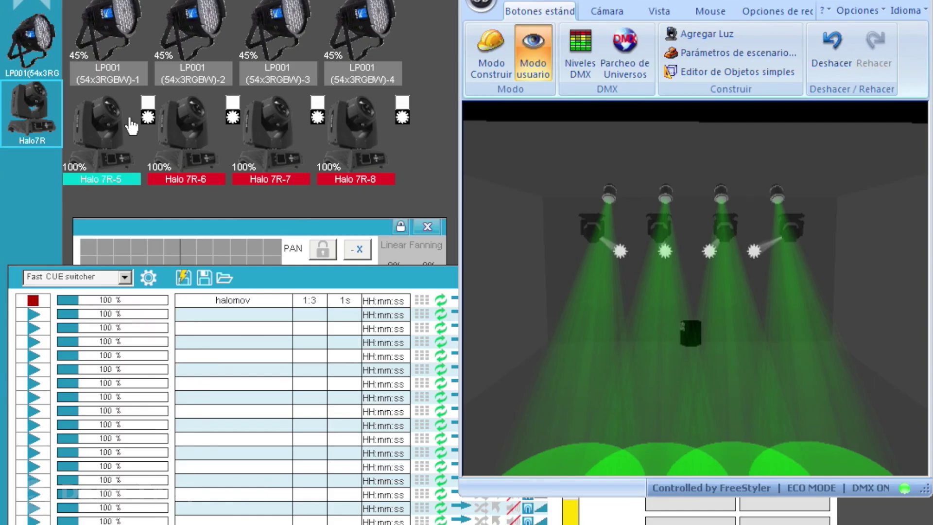
right_click(93, 155)
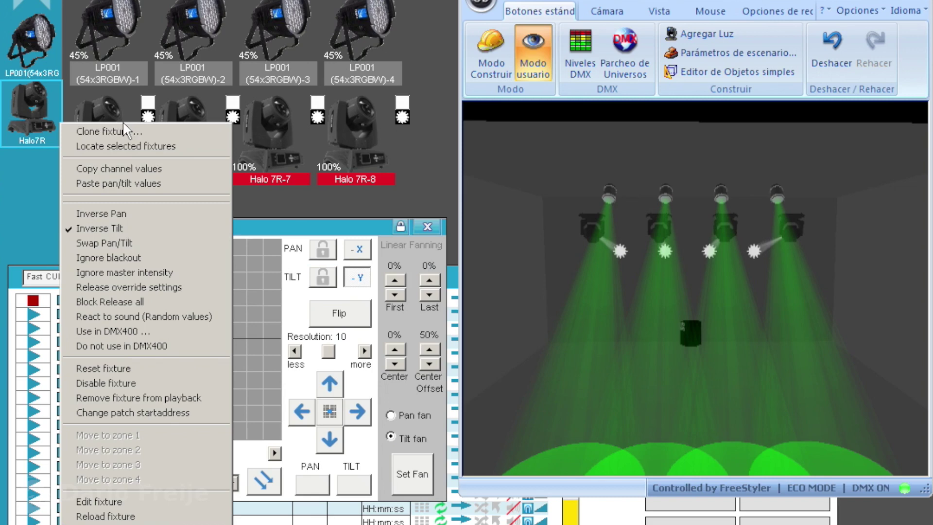
left_click(136, 228)
Step: In the Easy View build mode, rotate the Halo7R luminaire group back to dY 0.00
left_click(491, 56)
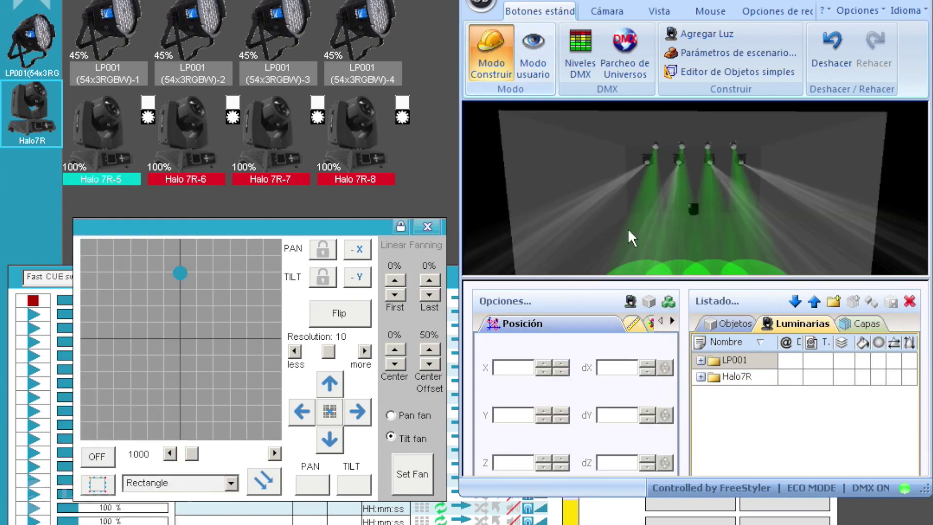
left_click(746, 379)
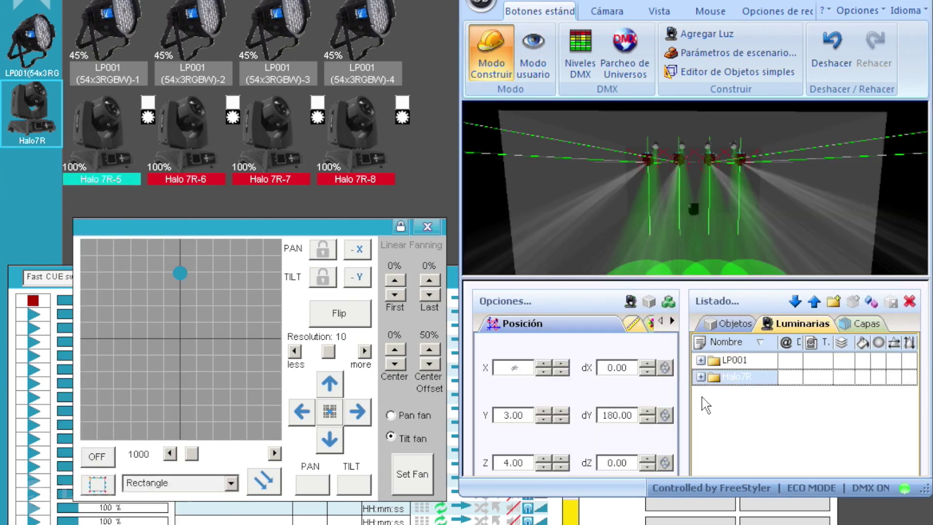
left_click(665, 416)
left_click(665, 417)
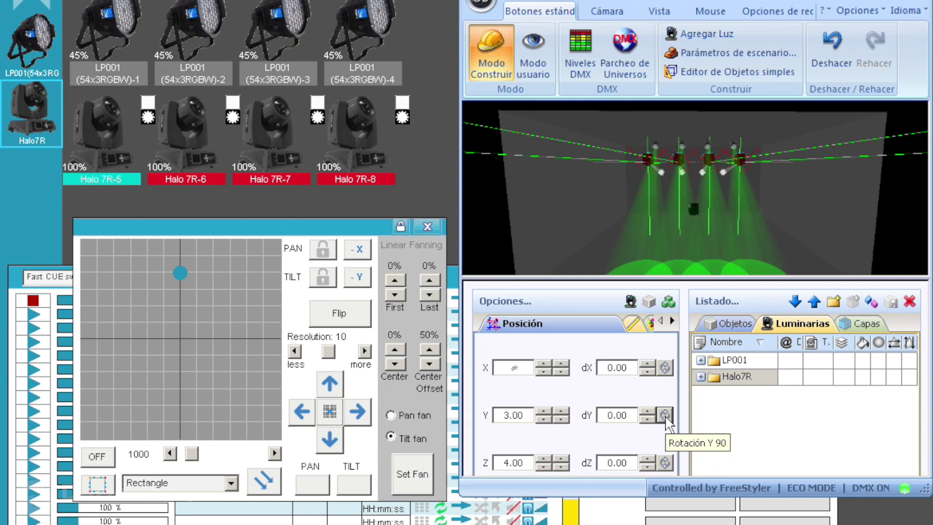
Step: Enable pan and tilt inversion for luminaires halo7r.2 and halo7r.3, and return Easy View to user mode
left_click(700, 377)
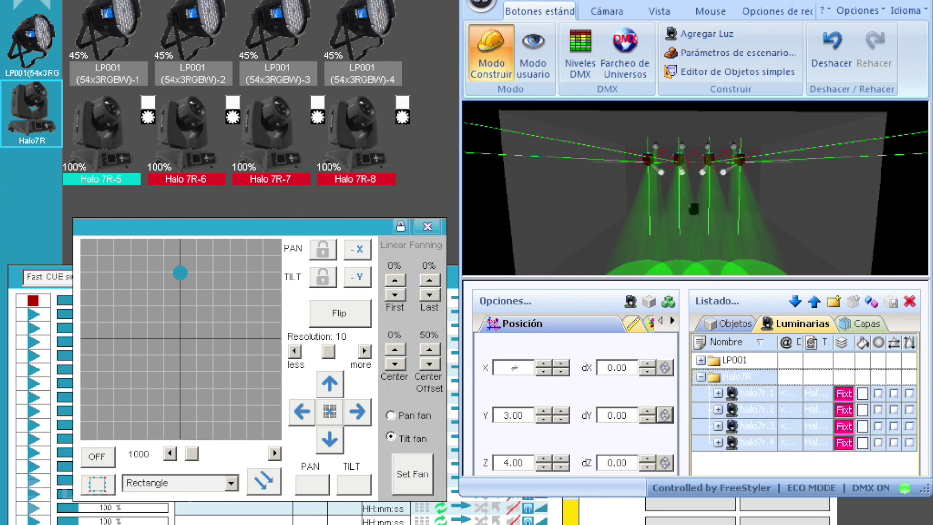
left_click(773, 411)
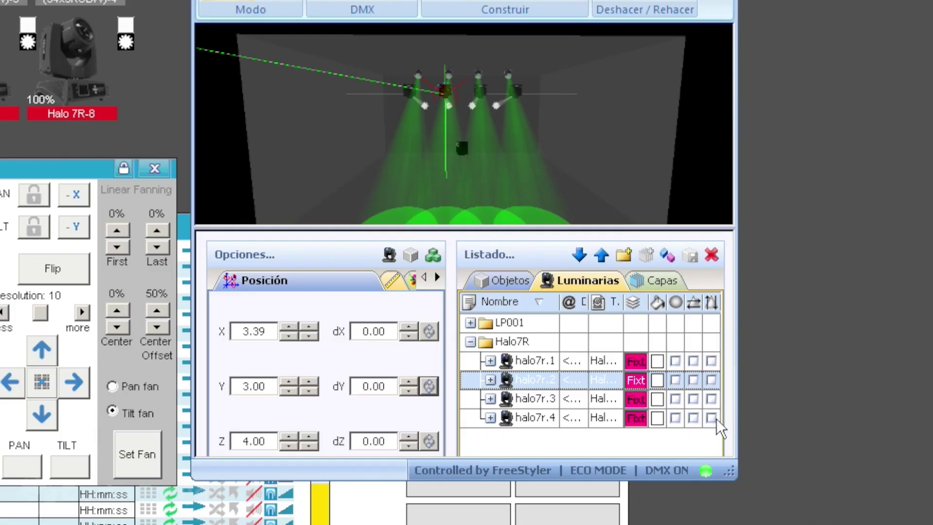
left_click(711, 380)
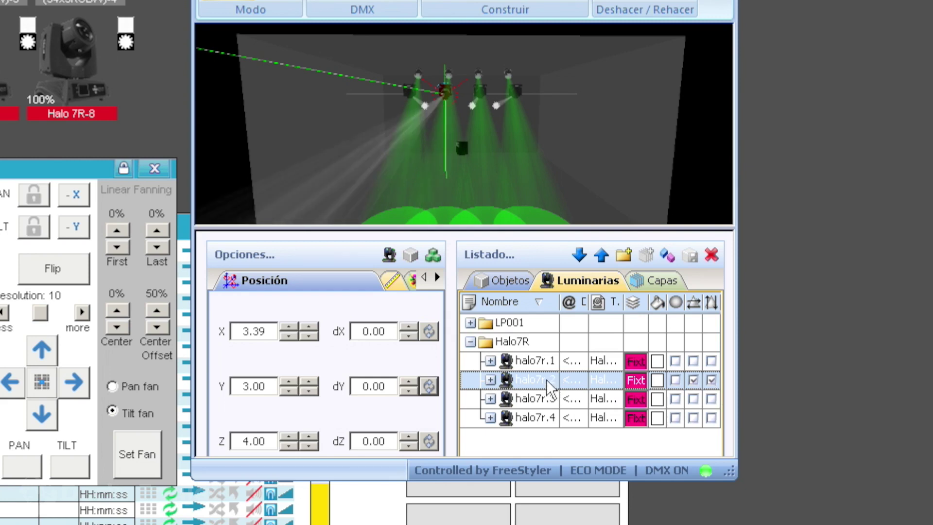
left_click(540, 399)
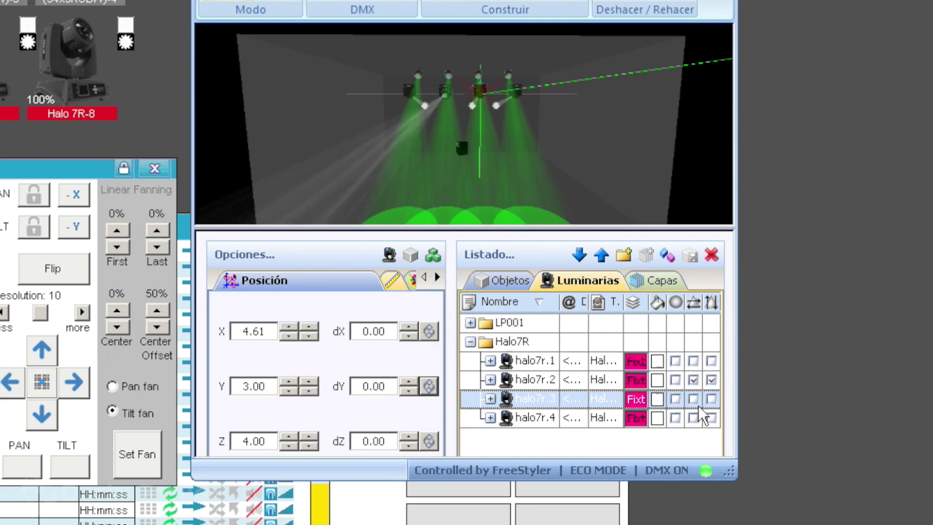
left_click(712, 399)
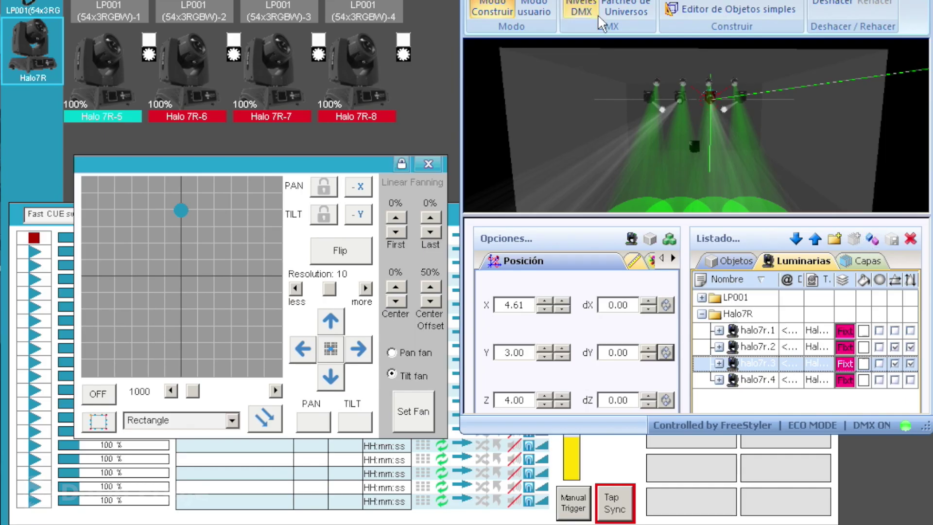
left_click(534, 11)
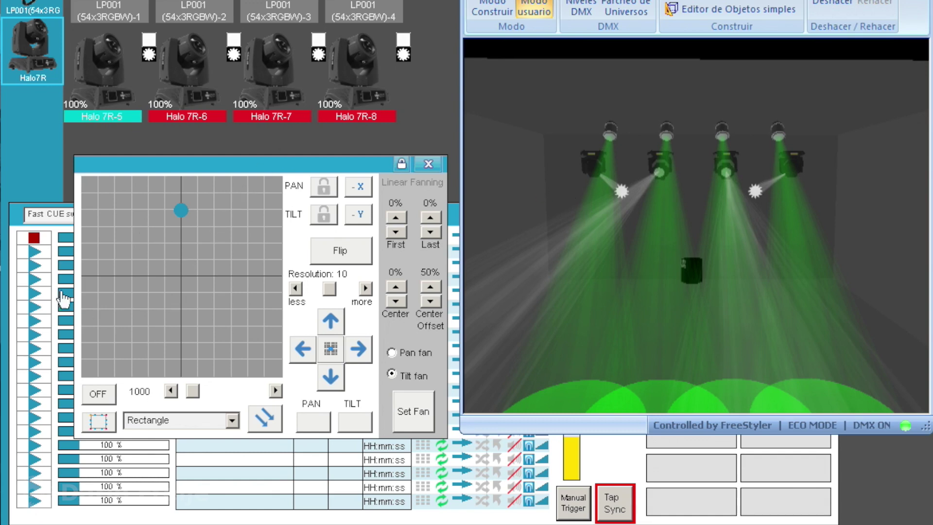
Step: Examine the beams of the two inverted inner heads while advancing the halomov cue manually
left_click_drag(662, 215, 674, 243)
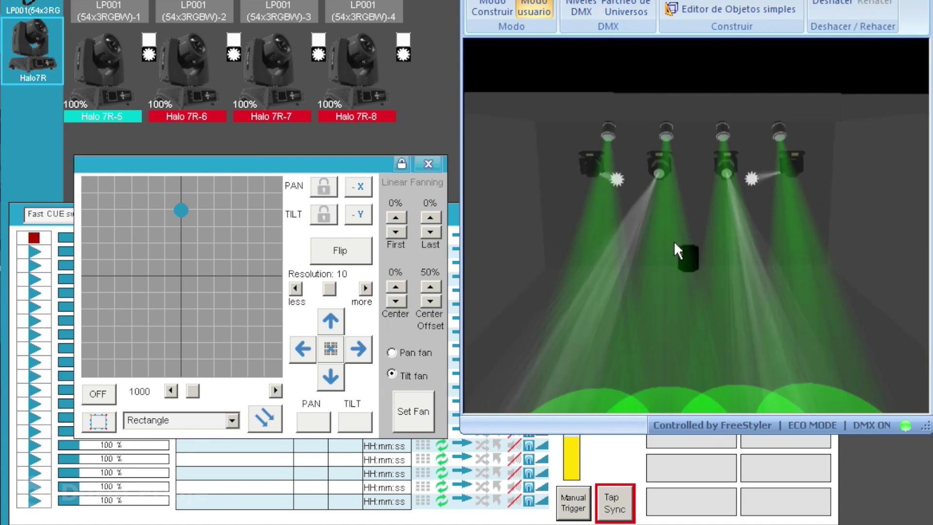
left_click(578, 505)
left_click(580, 508)
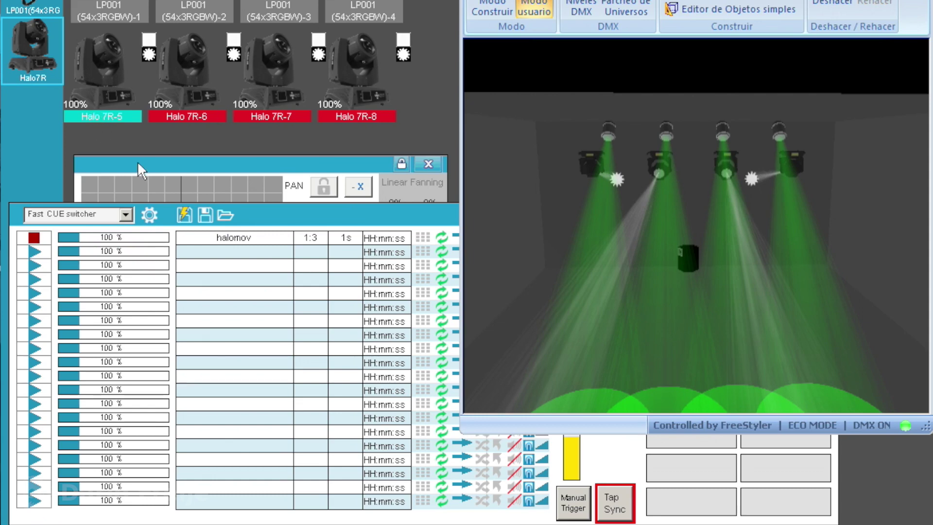
Step: Select only fixtures Halo 7R-6 and Halo 7R-7 and enable Inverse Pan and Inverse Tilt for them
left_click(357, 115)
left_click(357, 114)
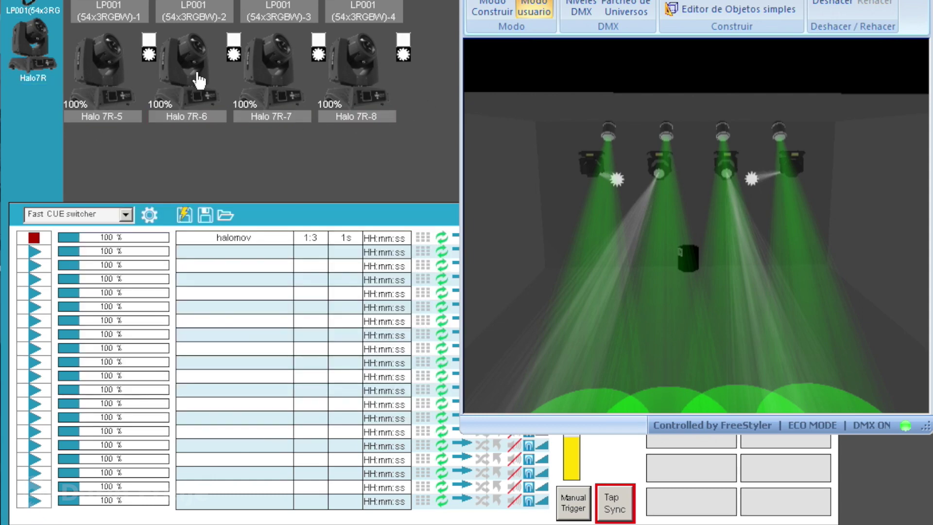
left_click(214, 116)
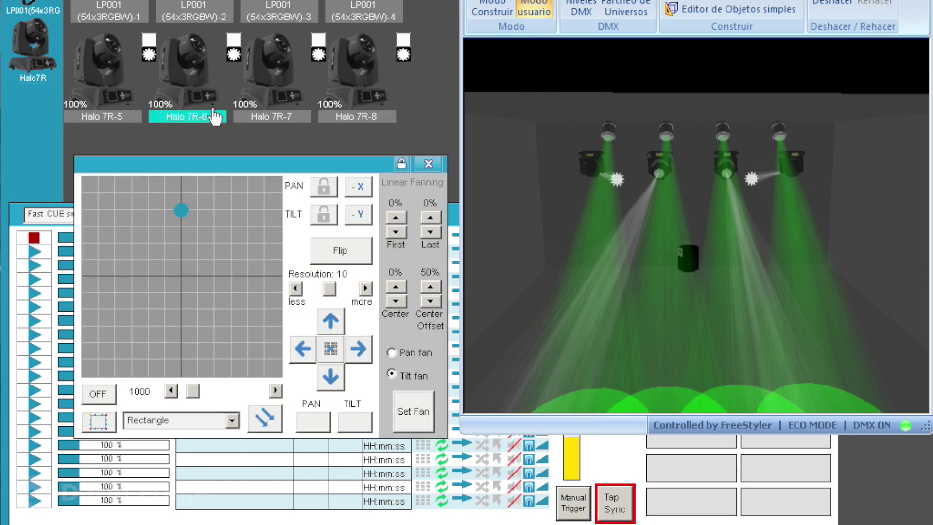
left_click(266, 100, "ctrl")
right_click(189, 73)
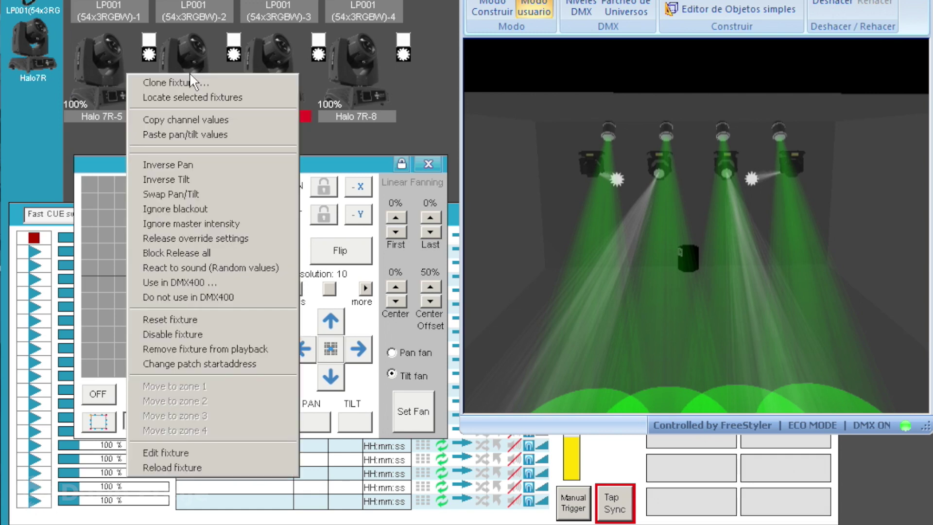
left_click(206, 165)
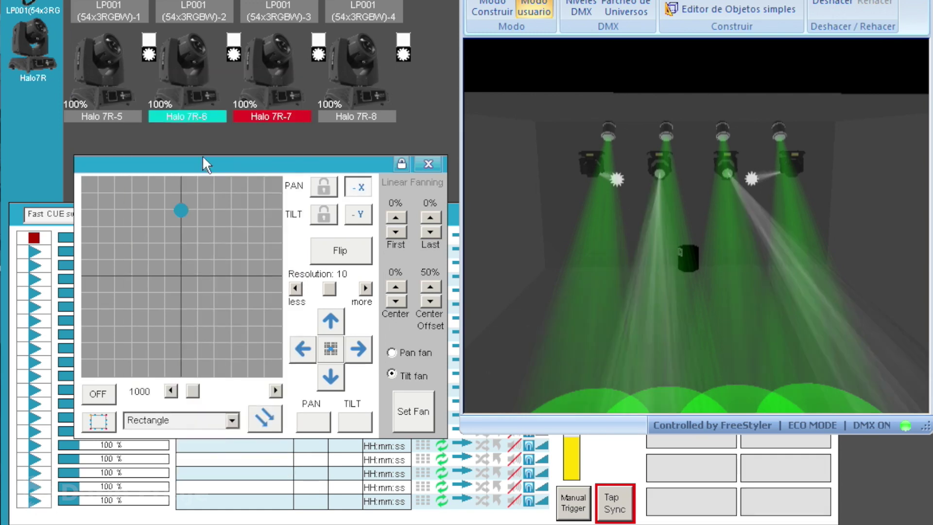
right_click(187, 86)
left_click(202, 181)
Step: Select all four Halo 7R fixtures, shift their tilt, and advance the halomov cue manually to compare the heads' movement
left_click(33, 49)
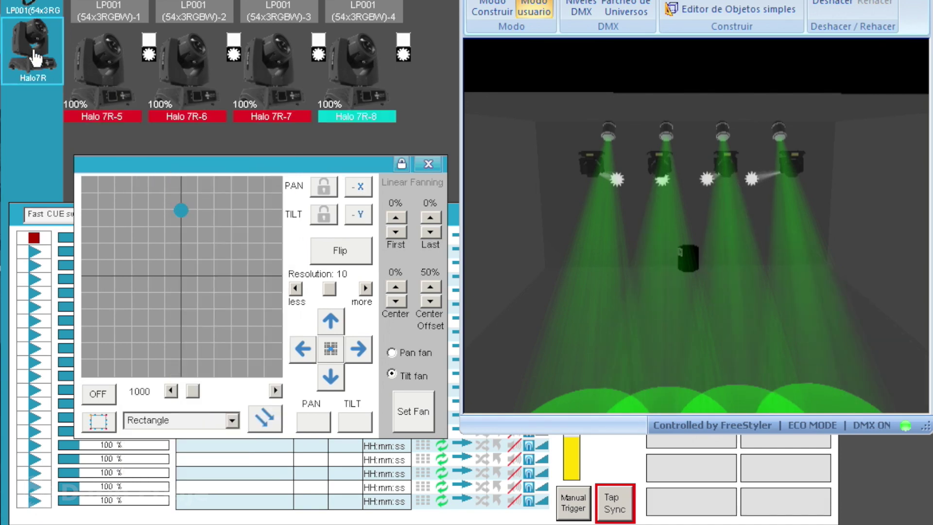
mouse_move(181, 204)
left_mouse_down()
mouse_move(198, 213)
mouse_move(171, 213)
mouse_move(181, 214)
left_mouse_up()
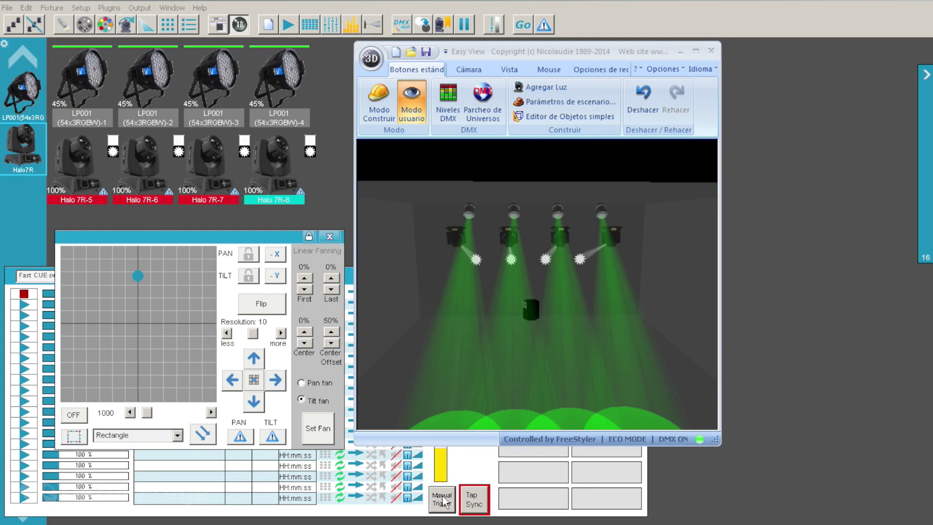
left_click(443, 502)
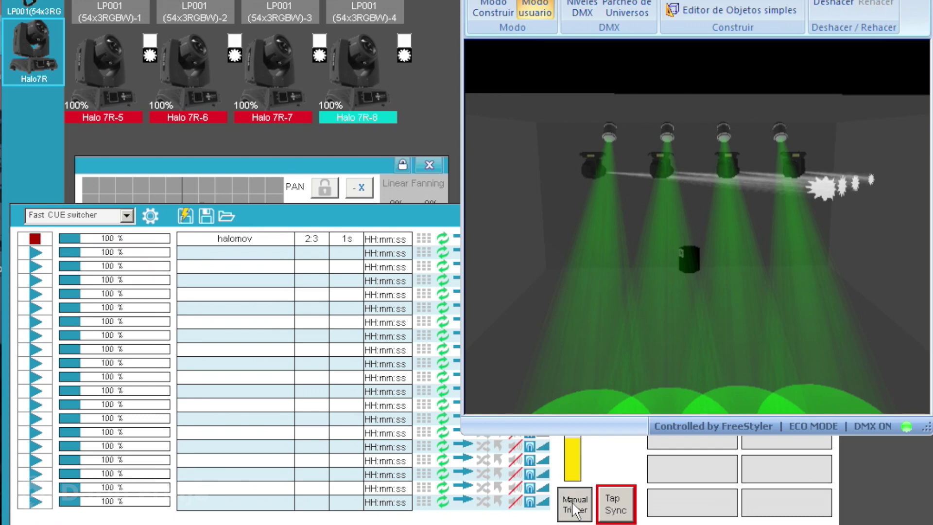
left_click(574, 509)
left_click(574, 509)
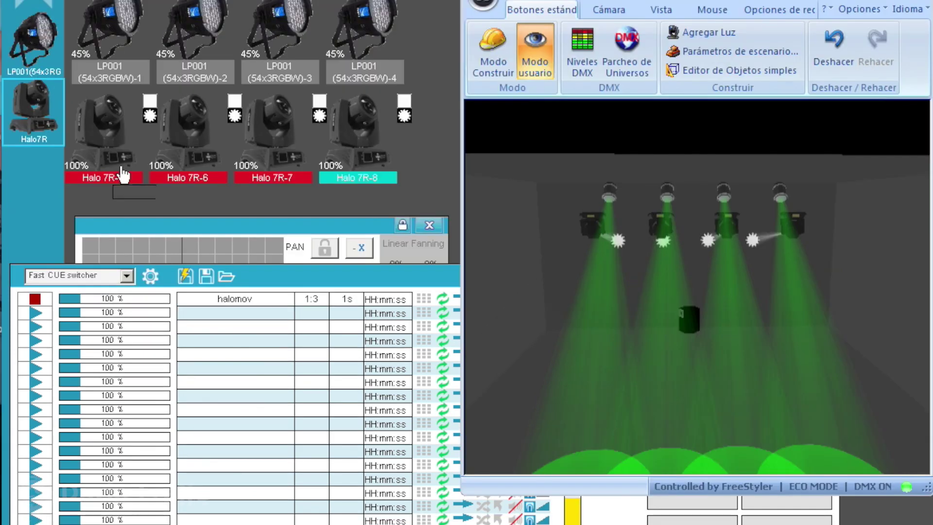
Step: Disable Inverse Pan and Inverse Tilt for fixtures Halo 7R-6 and Halo 7R-7
right_click(111, 140)
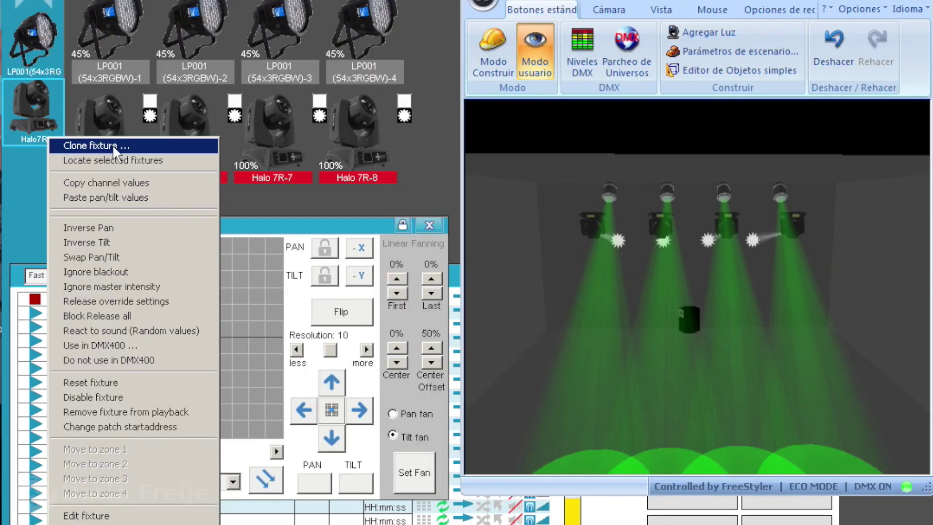
left_click(321, 197)
left_click(274, 138)
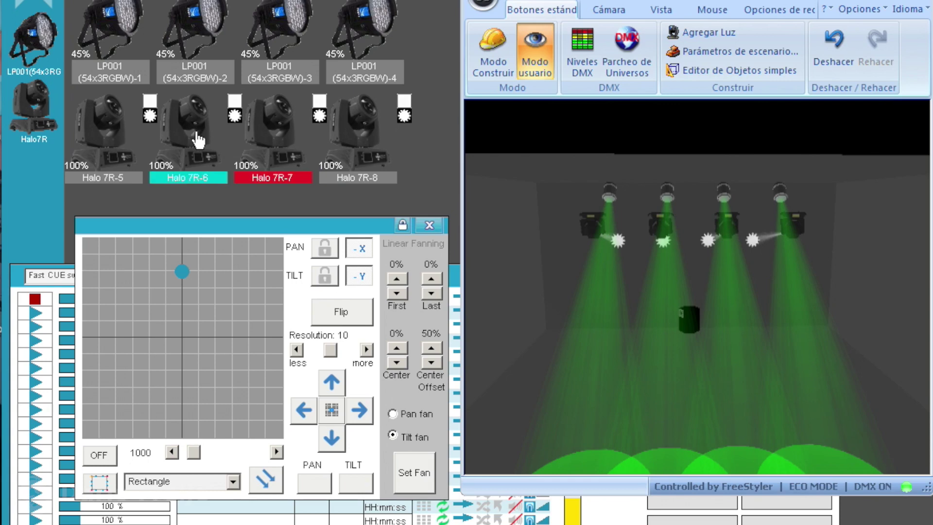
right_click(197, 136)
left_click(191, 217)
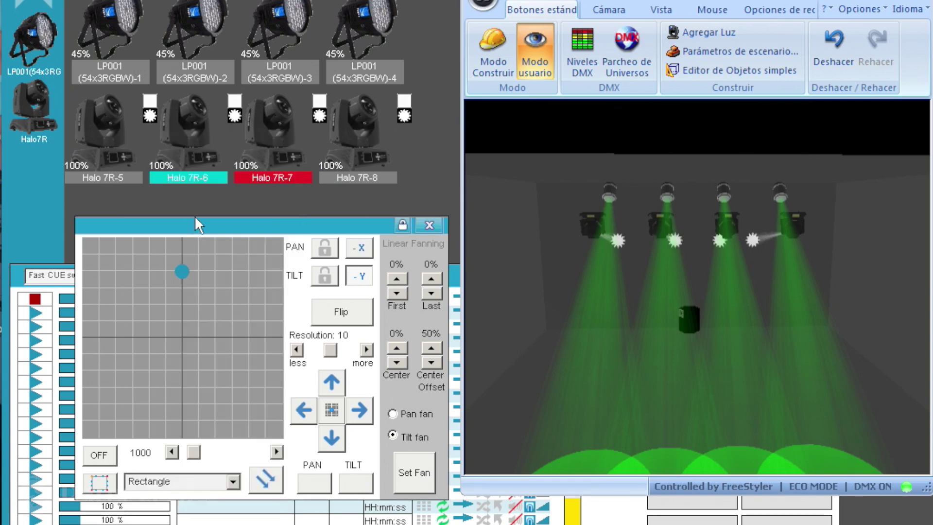
right_click(196, 129)
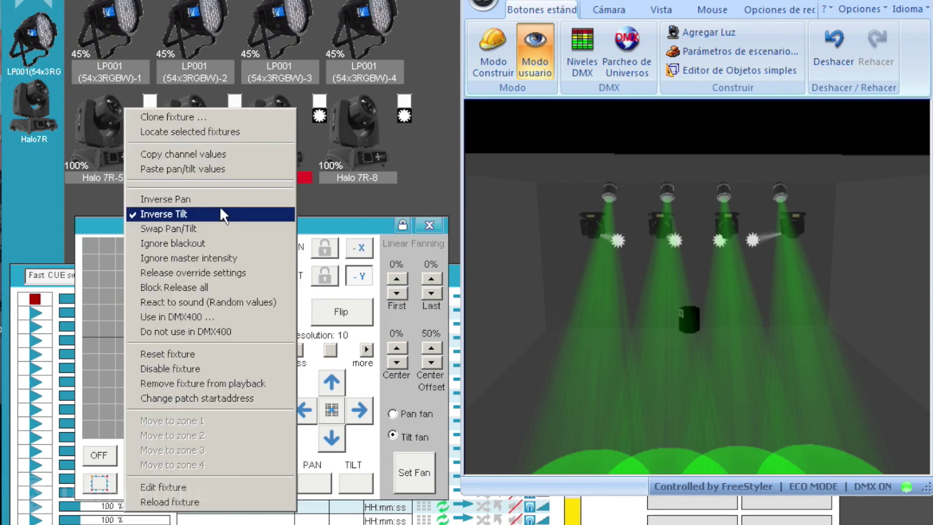
left_click(192, 217)
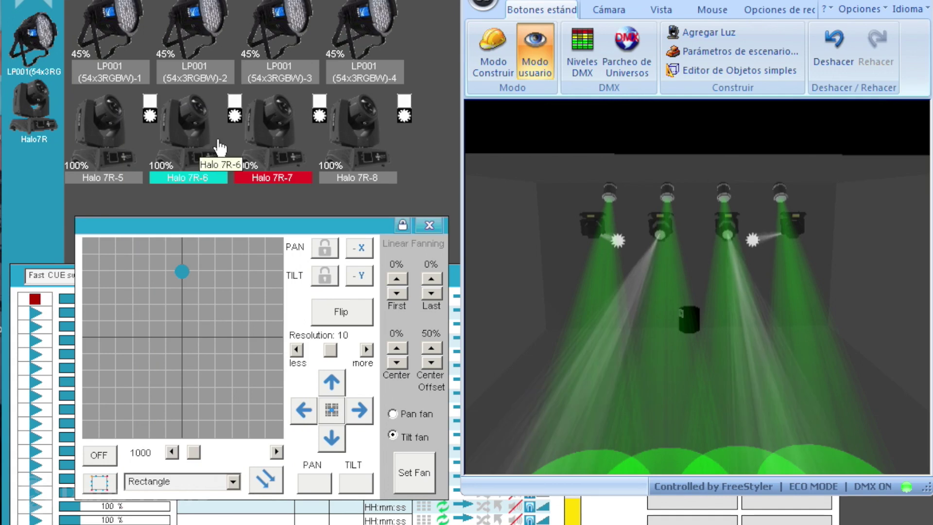
Step: In Easy View's build mode, disable pan and tilt inversion for halo7r.2 and halo7r.3, and return to user mode
left_click(491, 55)
left_click(738, 375)
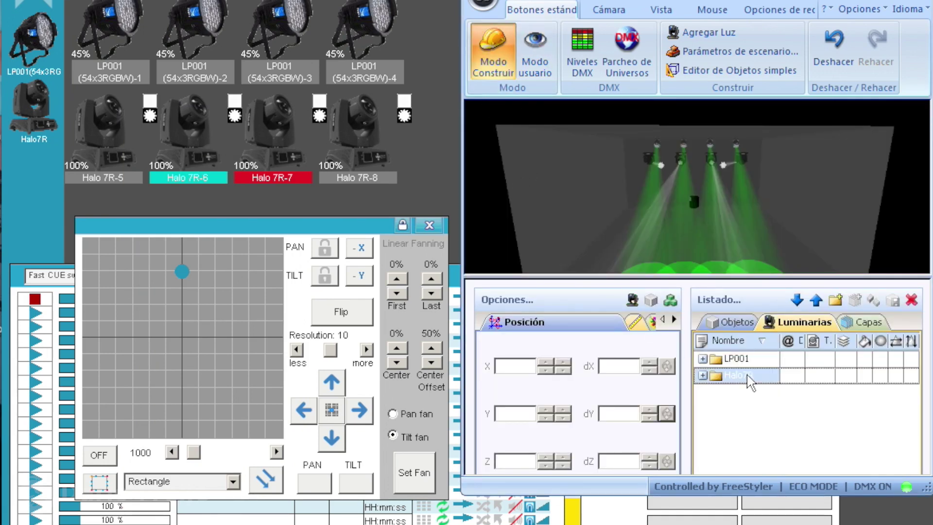
left_click(702, 375)
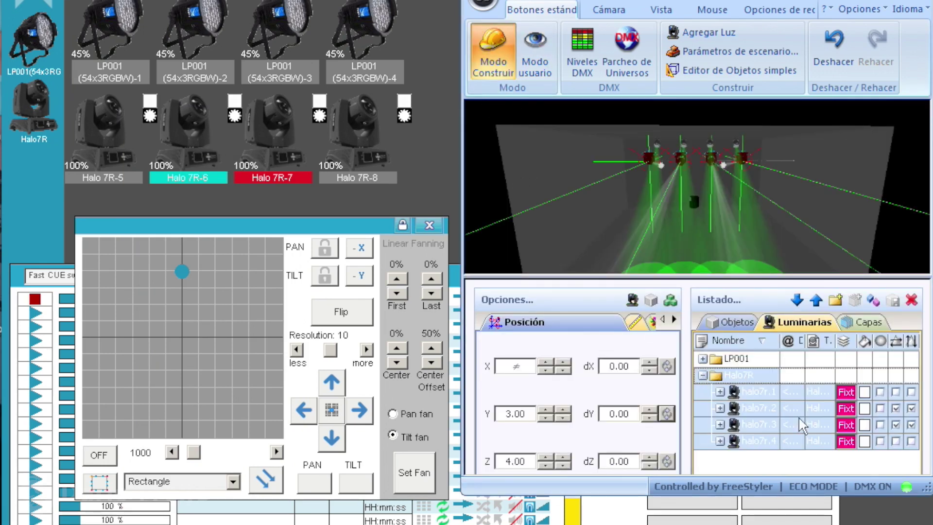
left_click(897, 411)
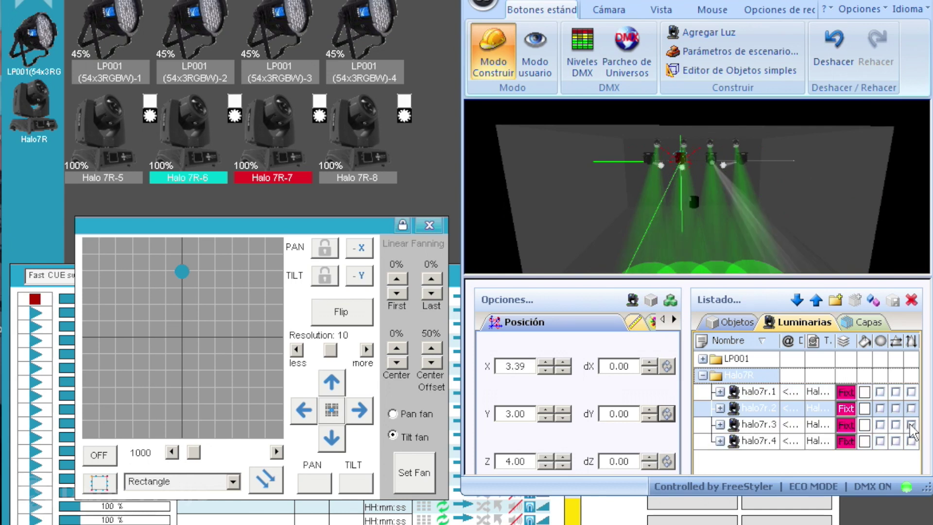
left_click(911, 425)
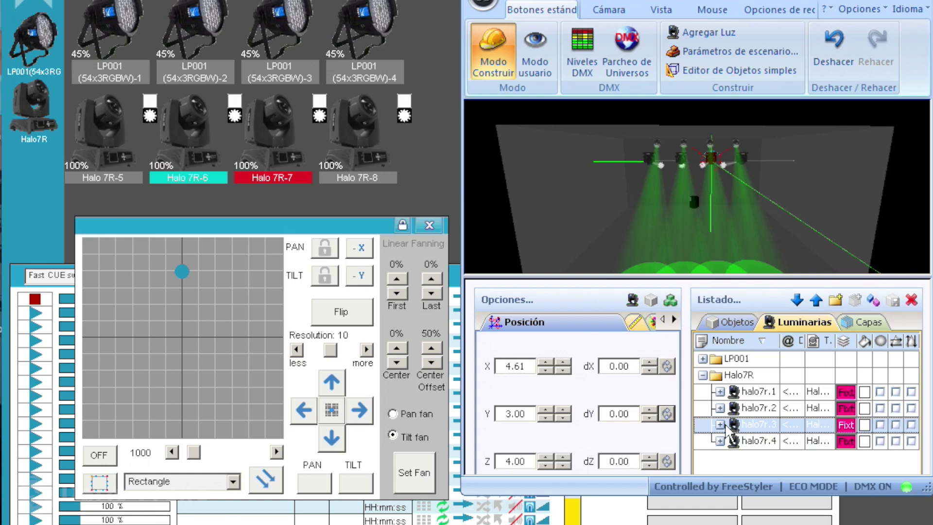
left_click(535, 51)
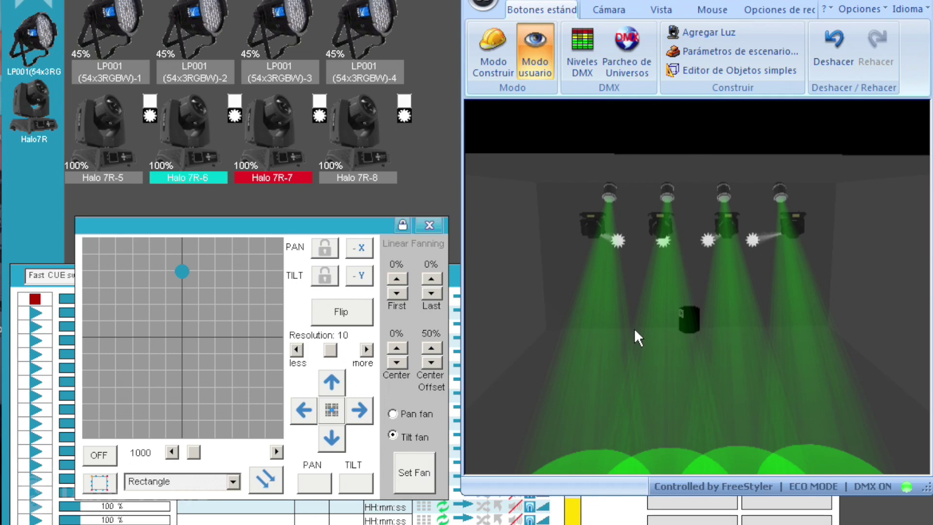
Step: Shrink the Easy View window, close FreeStyler's cue list, and place the 3D view clear of the pan and tilt controls
left_click_drag(924, 481, 885, 427)
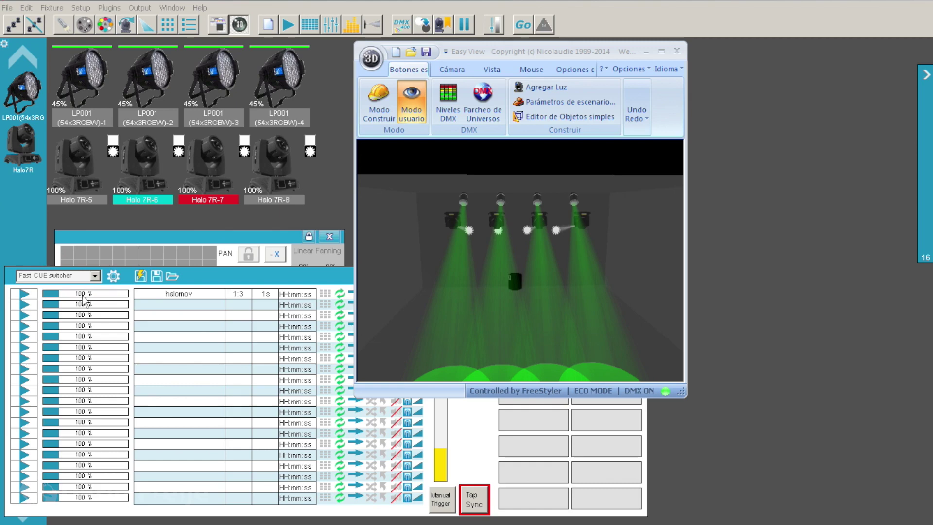
left_click(290, 26)
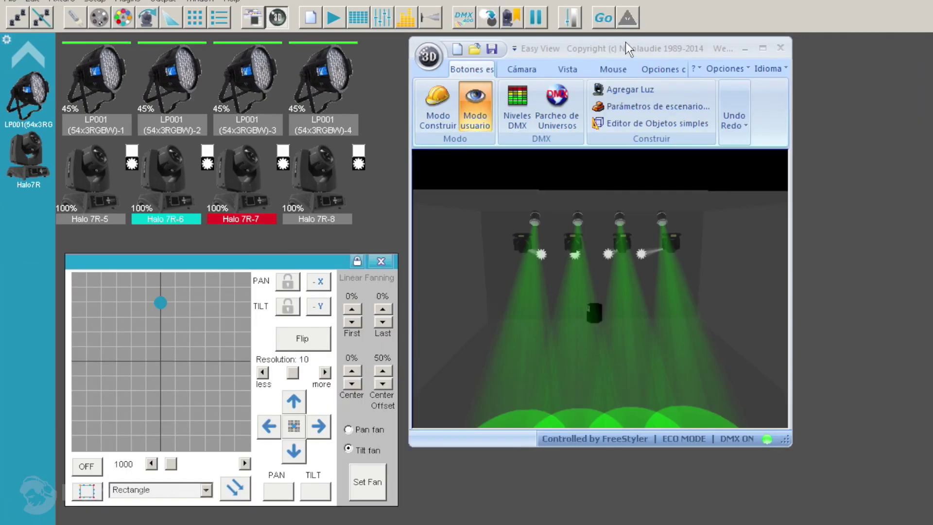
left_click_drag(541, 45, 651, 42)
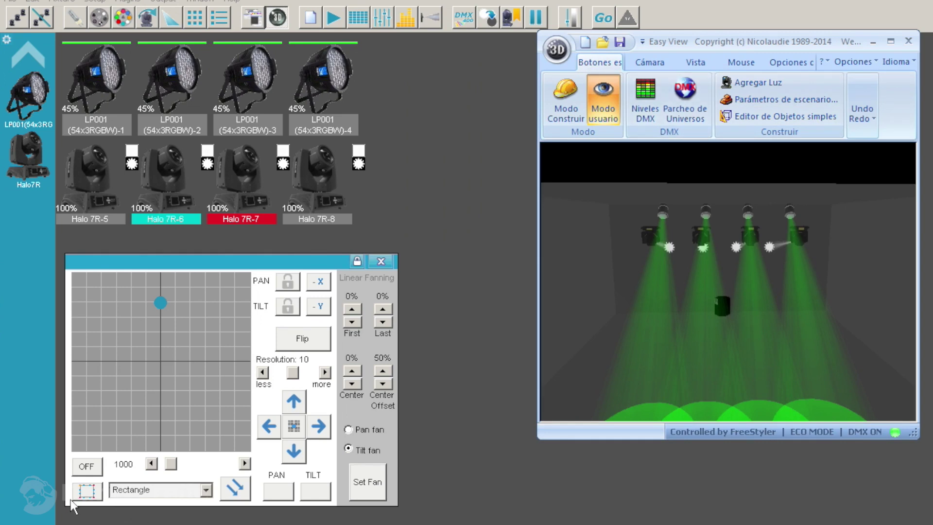
scroll(688, 294, "down", 2)
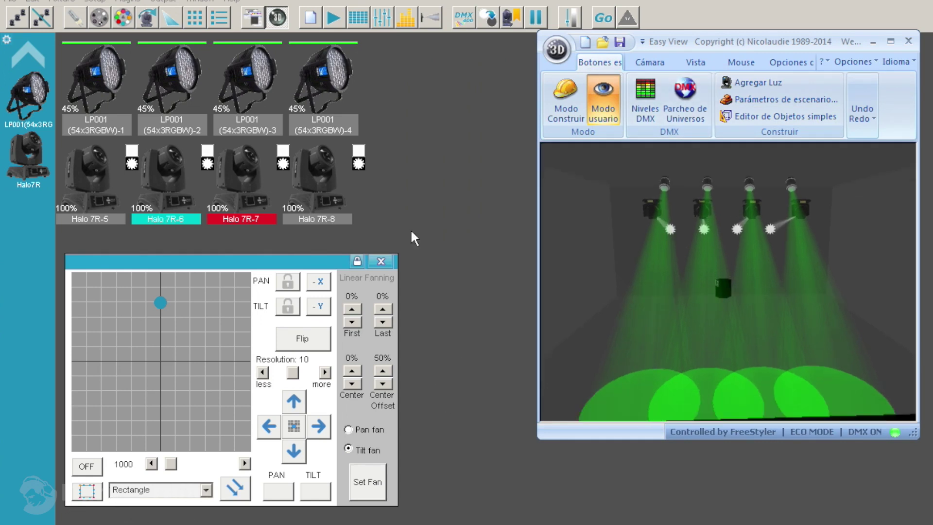
Step: Start a new sequence and move its editor up, clear of the pan and tilt arrows
left_click(312, 19)
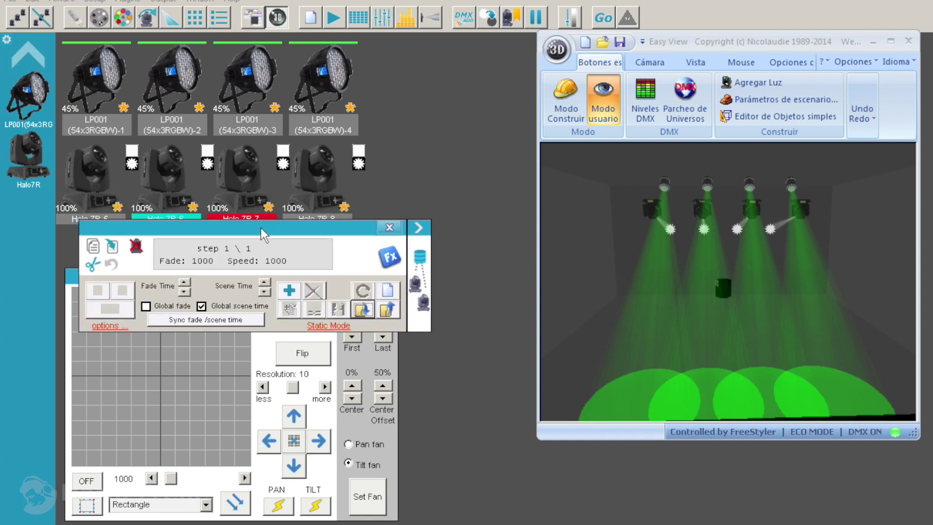
left_click_drag(263, 234, 250, 194)
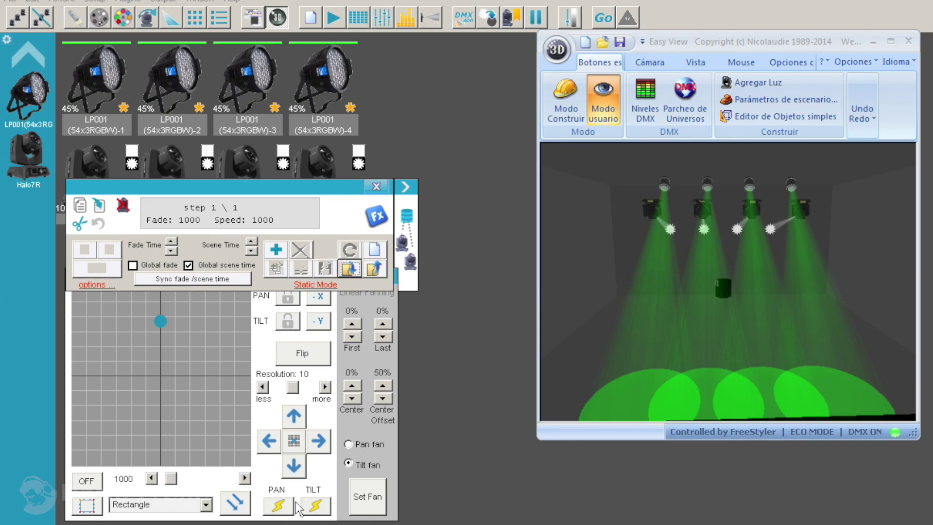
left_click(124, 18)
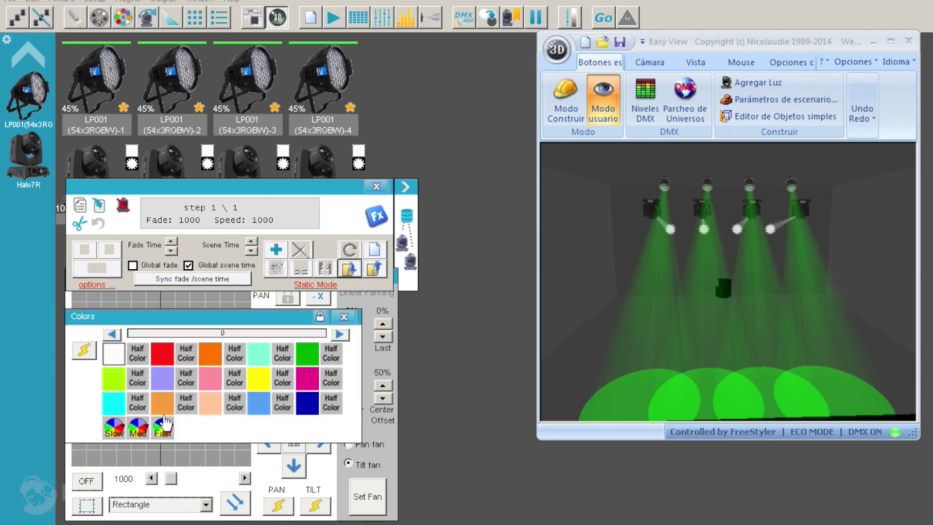
left_click(344, 318)
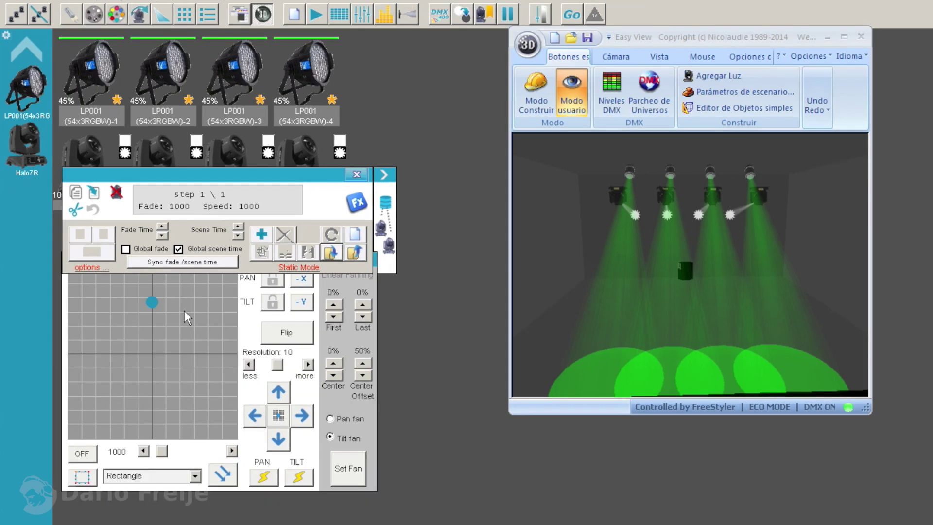
Step: Show the movement shape editor, choose the circle shape, and turn the movement on
left_click(82, 478)
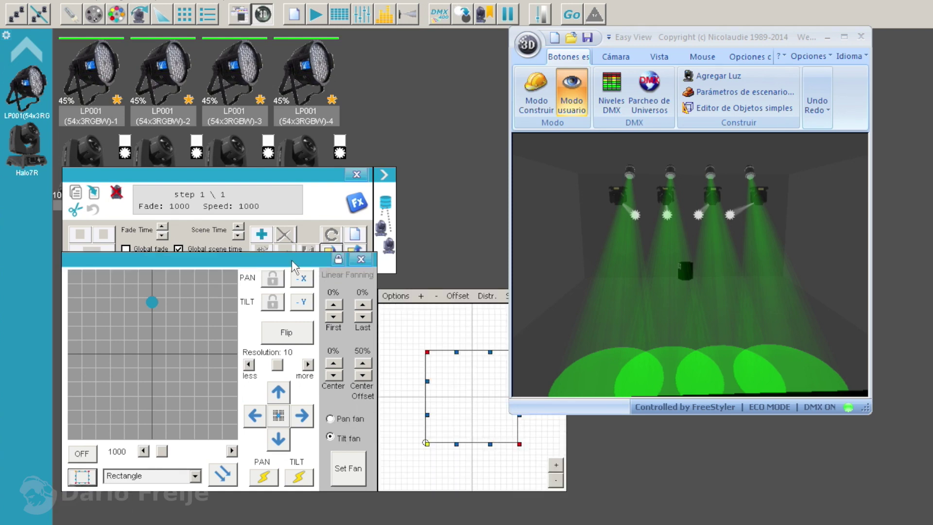
left_click(197, 477)
left_click(134, 497)
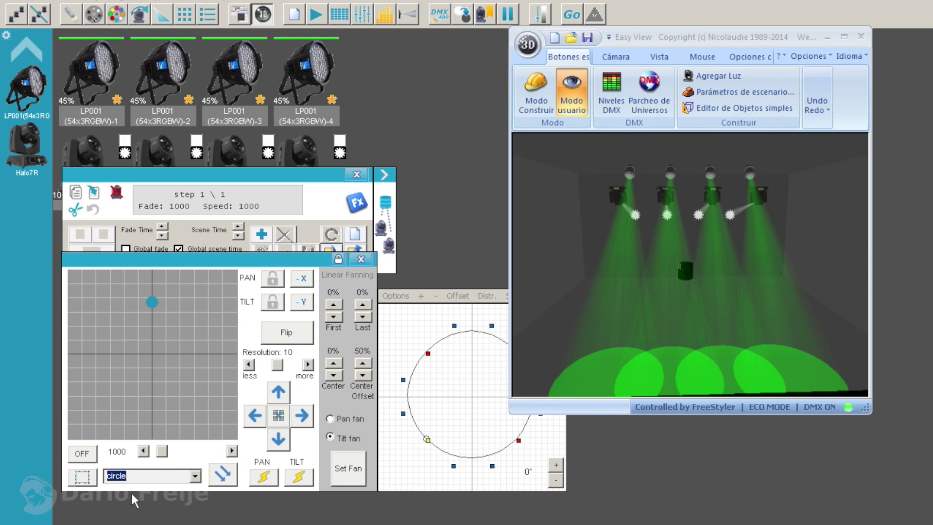
left_click_drag(634, 44, 697, 41)
left_click(81, 453)
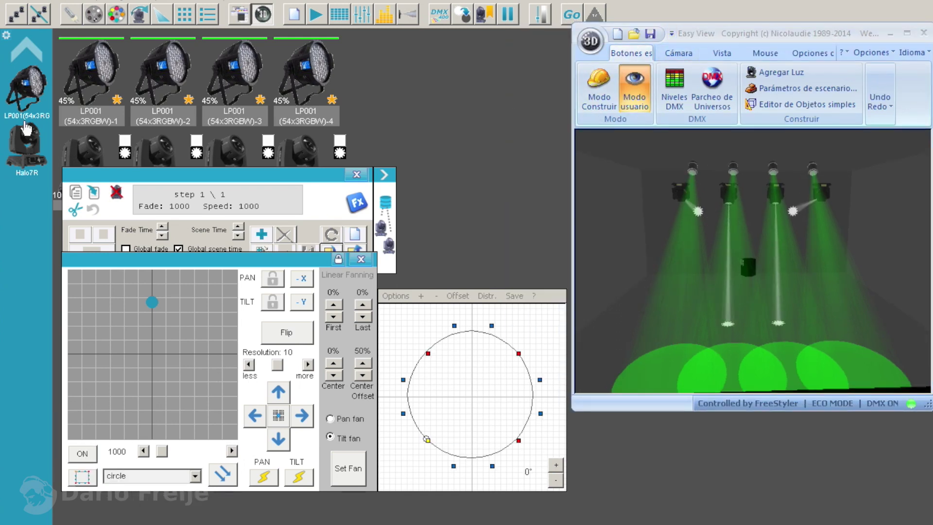
Step: Select all four Halo 7R heads, uncover them, and adjust their base position slightly off the upper part of the vertical axis
left_click(27, 141)
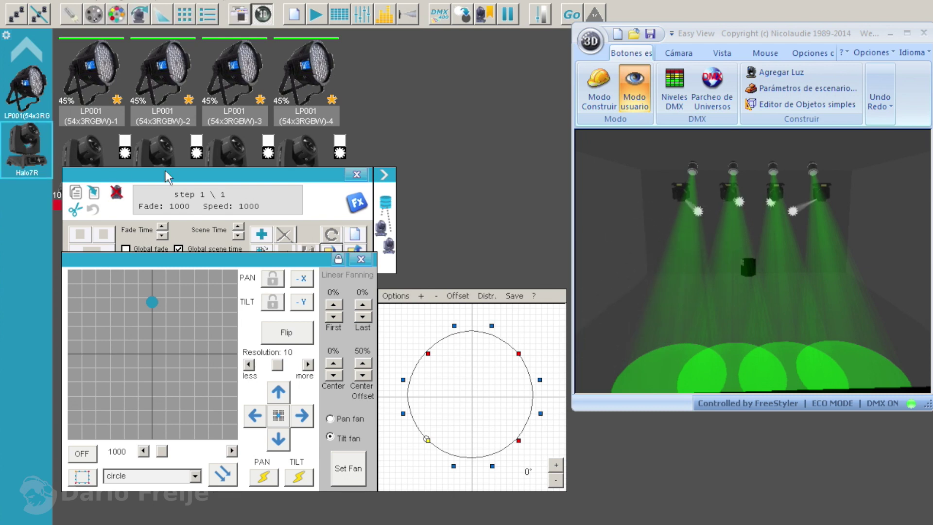
left_click_drag(294, 182, 426, 54)
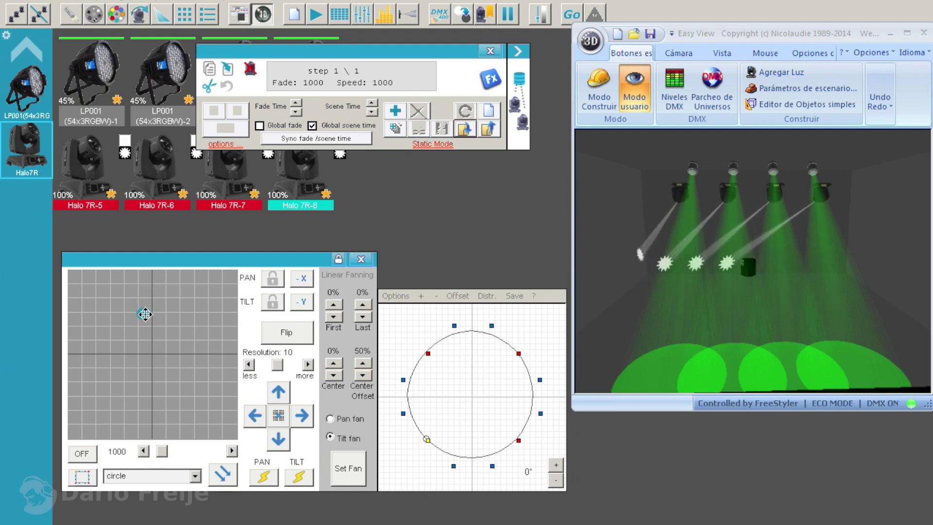
mouse_move(158, 316)
left_mouse_down()
mouse_move(152, 290)
mouse_move(139, 292)
mouse_move(146, 304)
left_mouse_up()
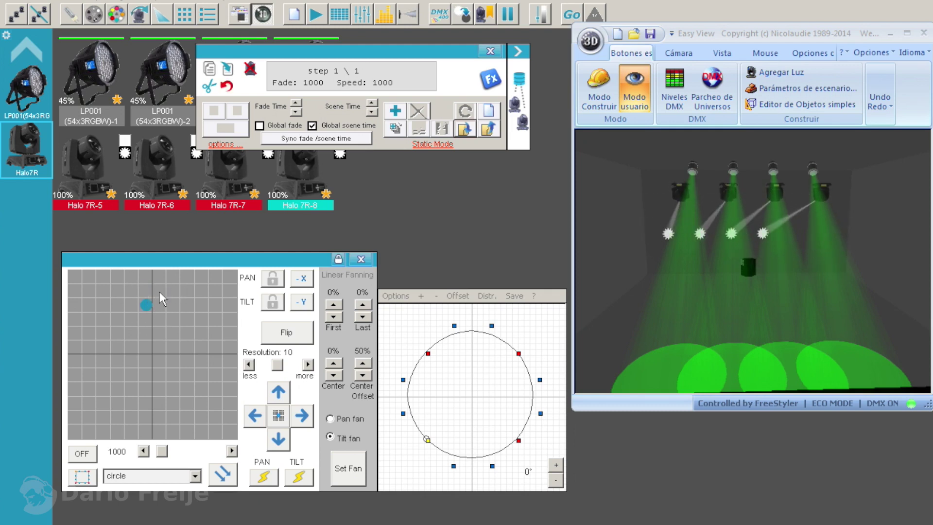
mouse_move(151, 306)
left_mouse_down()
mouse_move(162, 295)
mouse_move(142, 289)
mouse_move(142, 306)
left_mouse_up()
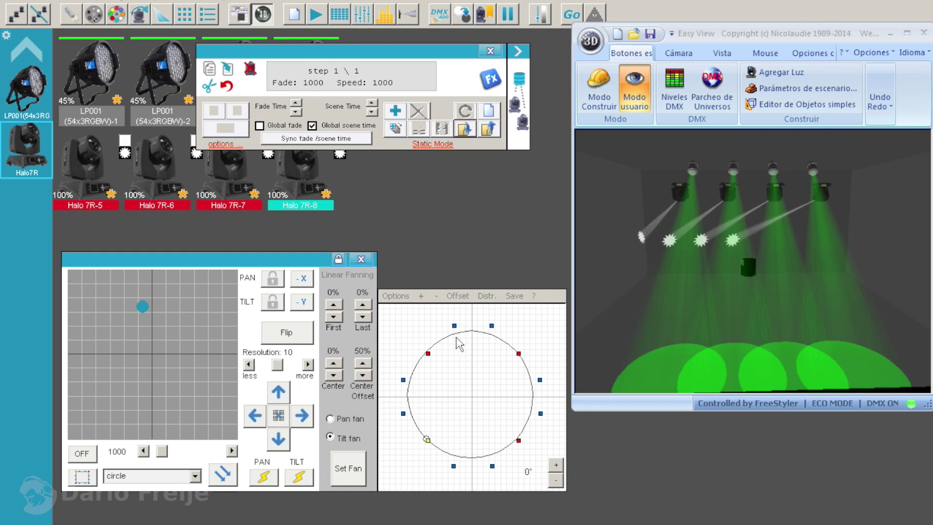
Step: Shrink the circle movement by several steps and move it to the upper middle of the shape grid
left_click(436, 295)
left_click(436, 295)
left_click(436, 295)
left_click_drag(468, 387, 466, 316)
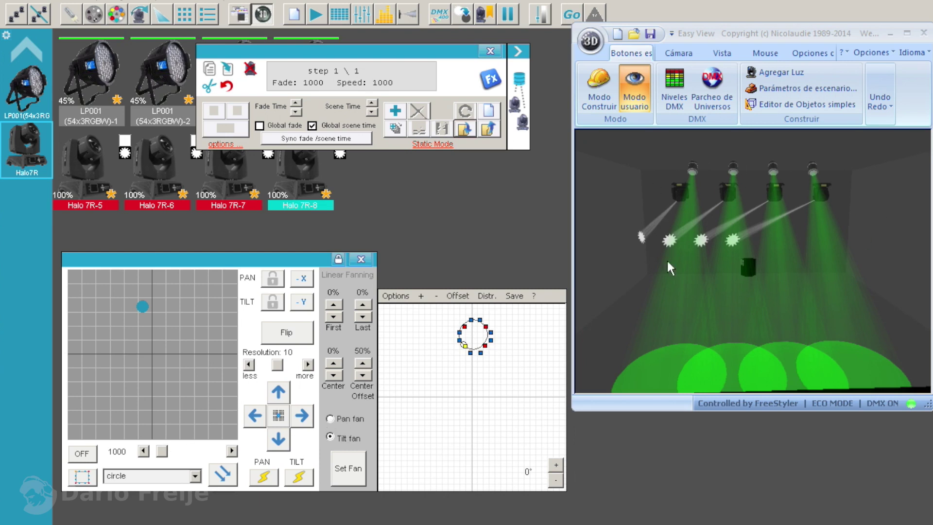
Step: Turn on the circle movement for the four heads, enlarge the circle slightly, and set its speed to 1910
left_click(81, 453)
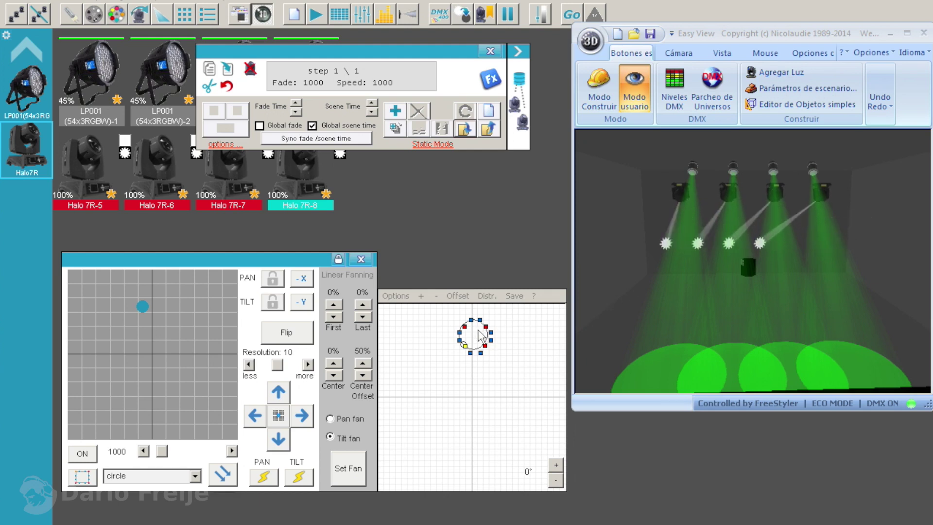
left_click(421, 296)
left_click_drag(455, 349, 484, 359)
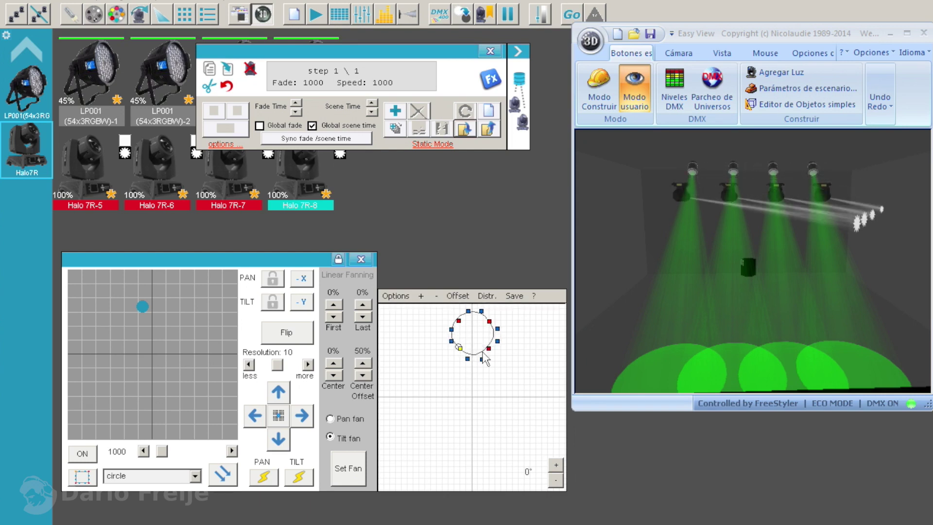
left_click_drag(162, 452, 169, 457)
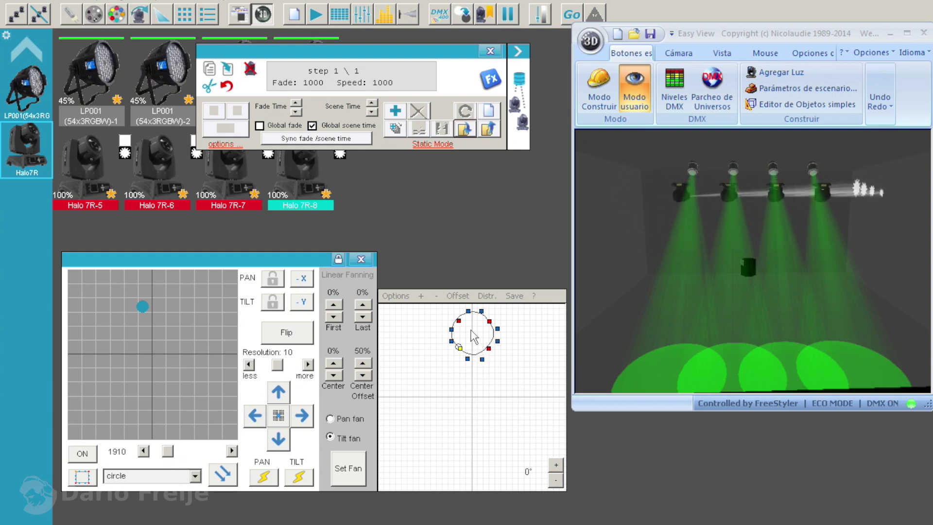
Step: Enlarge the circle by one more step and offset the four heads evenly around it
left_click(739, 304)
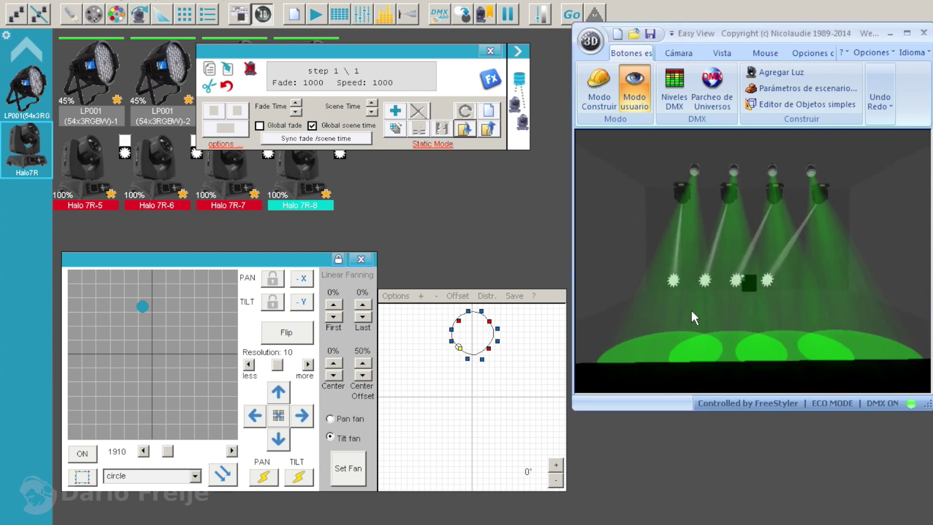
left_click_drag(477, 332, 474, 337)
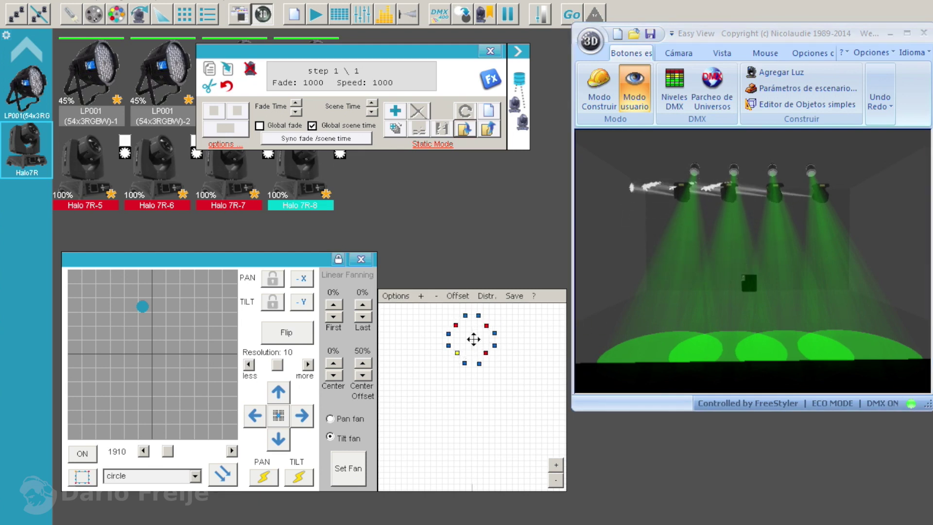
left_click(421, 295)
left_click_drag(479, 335, 481, 346)
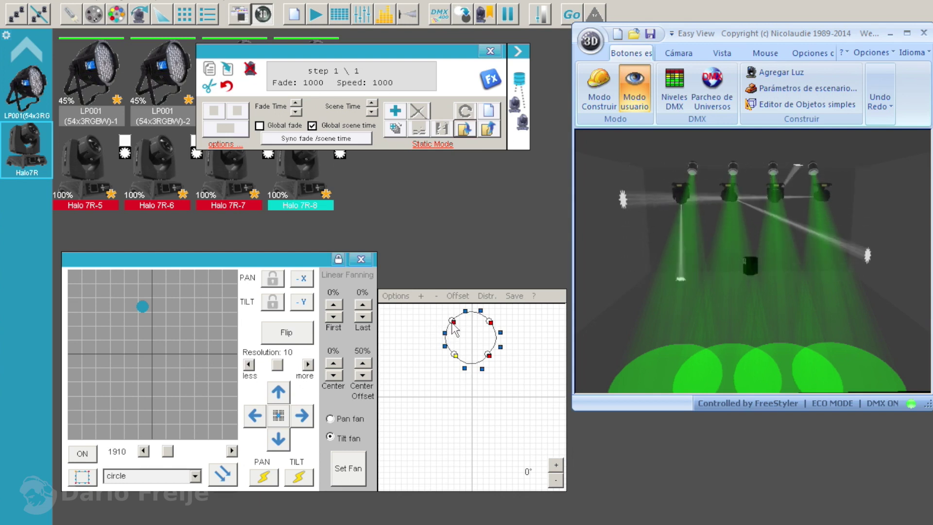
Step: Enlarge the circle by two steps and move it down towards the centre of the shape grid
left_click(421, 296)
left_click(421, 296)
left_click_drag(446, 396, 444, 427)
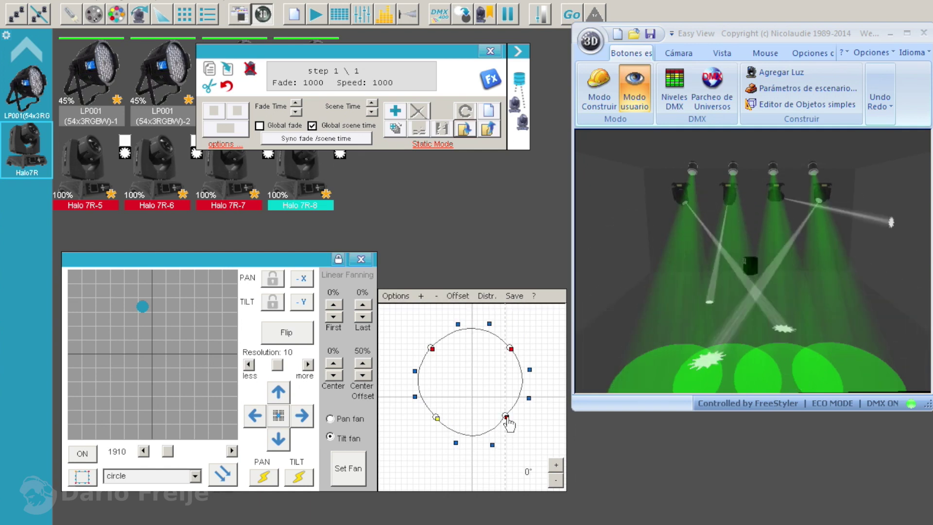
Step: Pull the circle's four corner nodes in towards the vertical axis to form a narrow pointed oval
left_click_drag(507, 418, 485, 439)
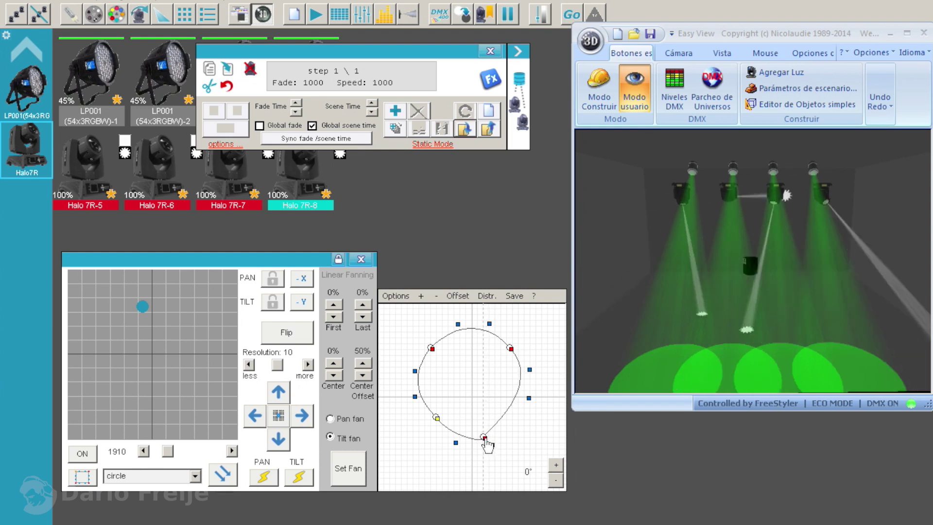
left_click_drag(437, 418, 478, 443)
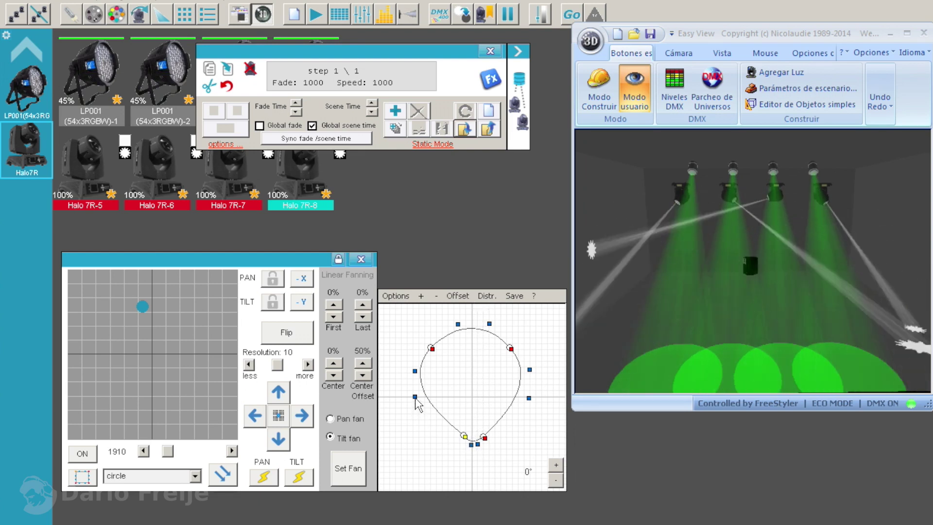
left_click_drag(433, 349, 460, 329)
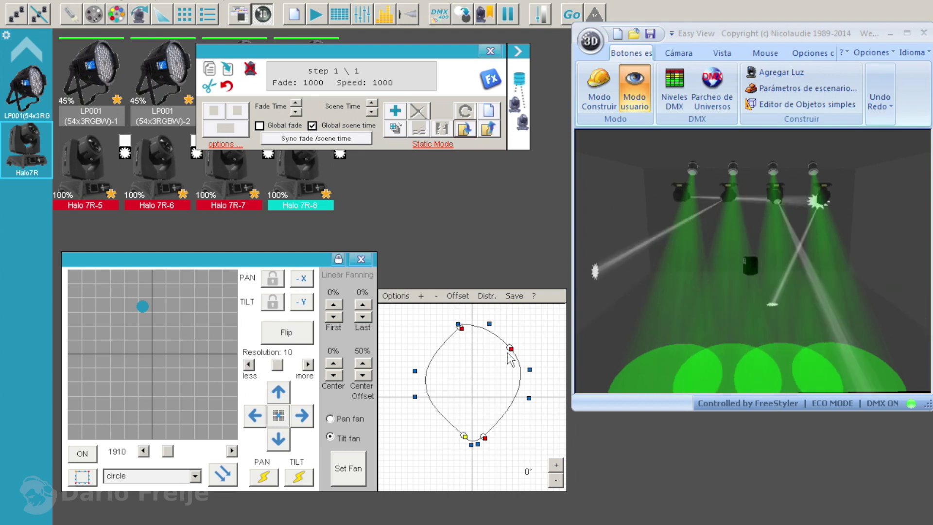
left_click_drag(511, 349, 484, 334)
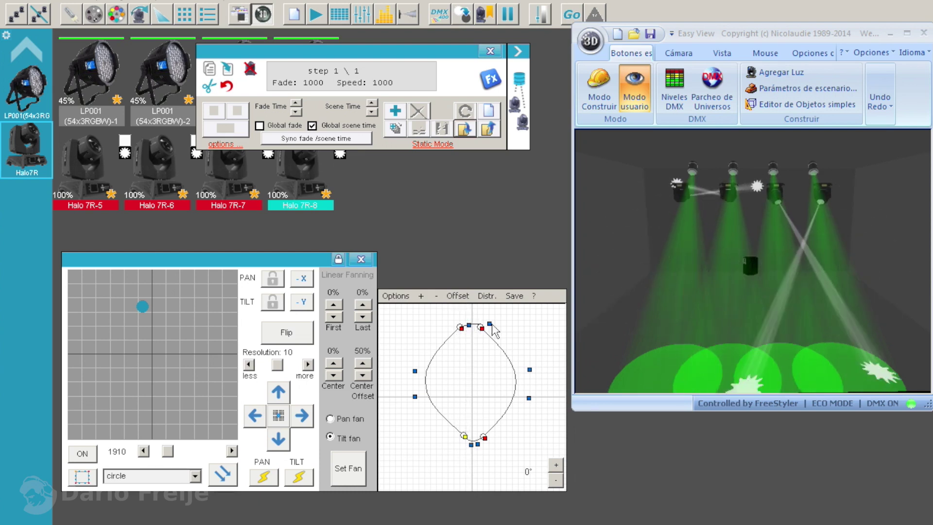
Step: Pull the oval's side handles outward and fine-tune the corner nodes to round the shape into a near-circle
left_click_drag(489, 324, 480, 325)
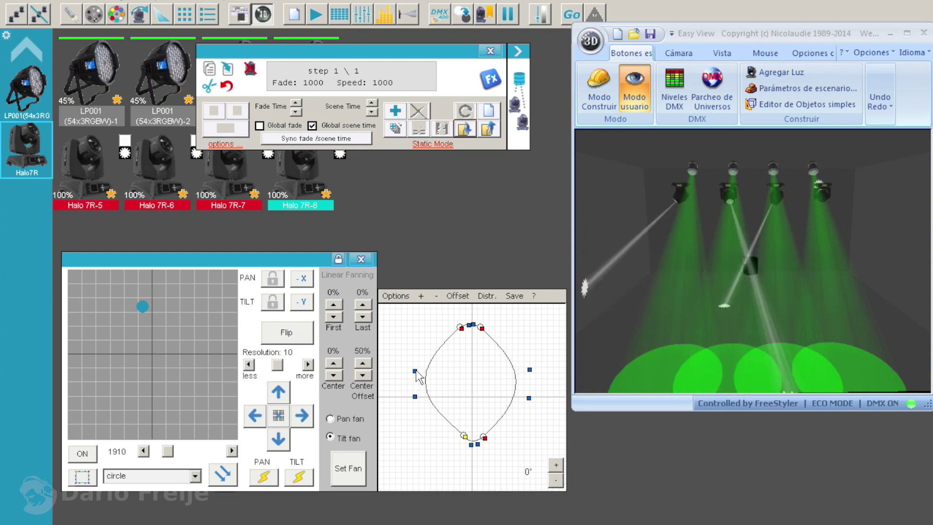
left_click_drag(402, 354, 390, 355)
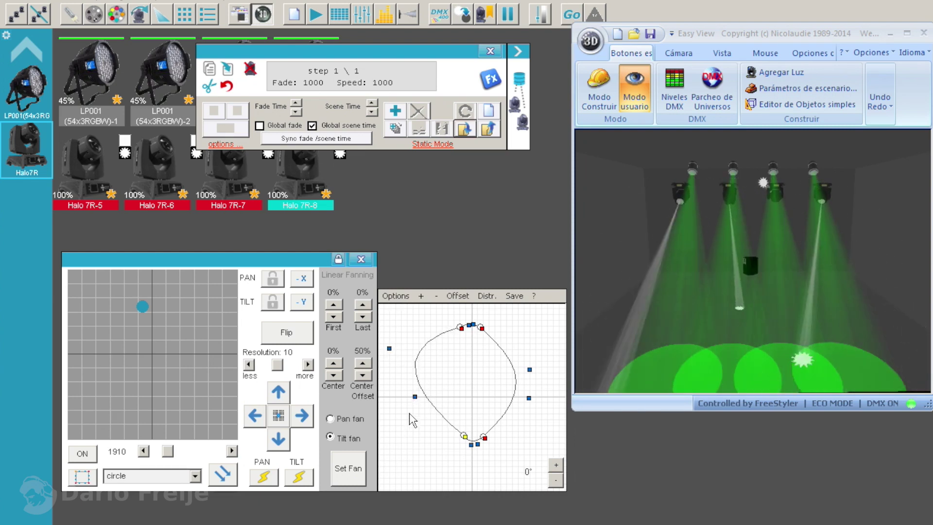
left_click_drag(416, 419, 396, 443)
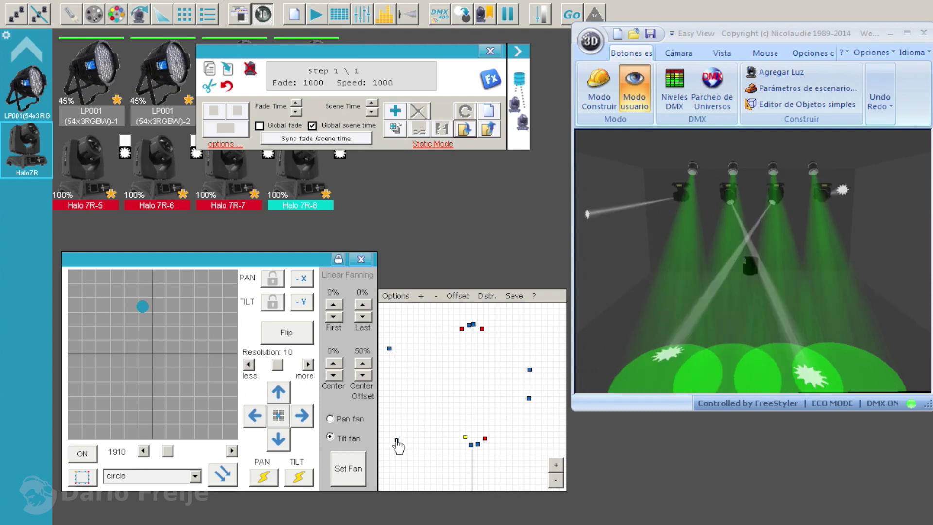
left_click_drag(465, 438, 462, 441)
left_click_drag(529, 398, 551, 429)
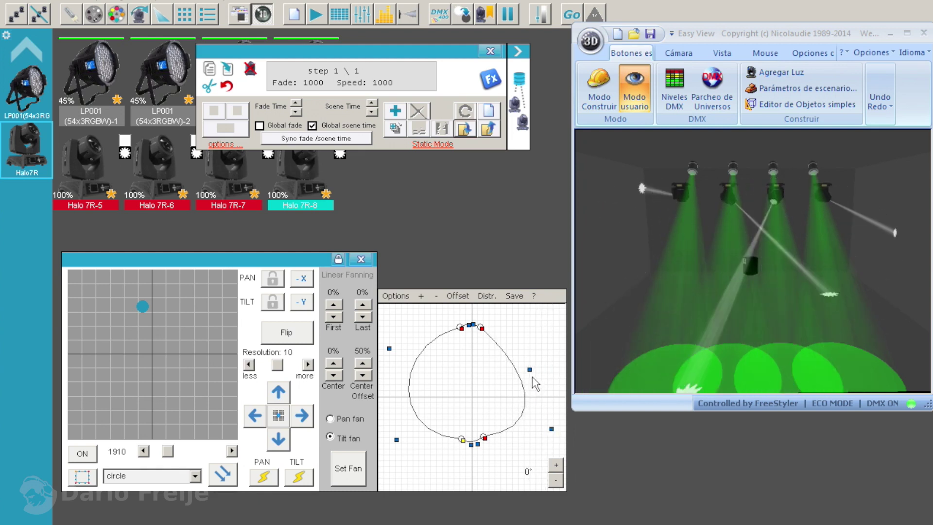
left_click_drag(531, 371, 553, 337)
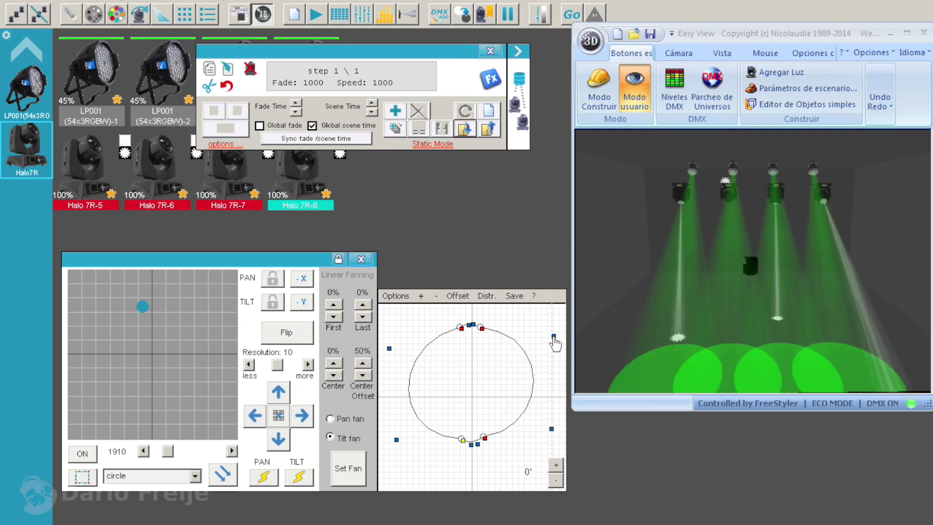
left_click_drag(484, 438, 485, 441)
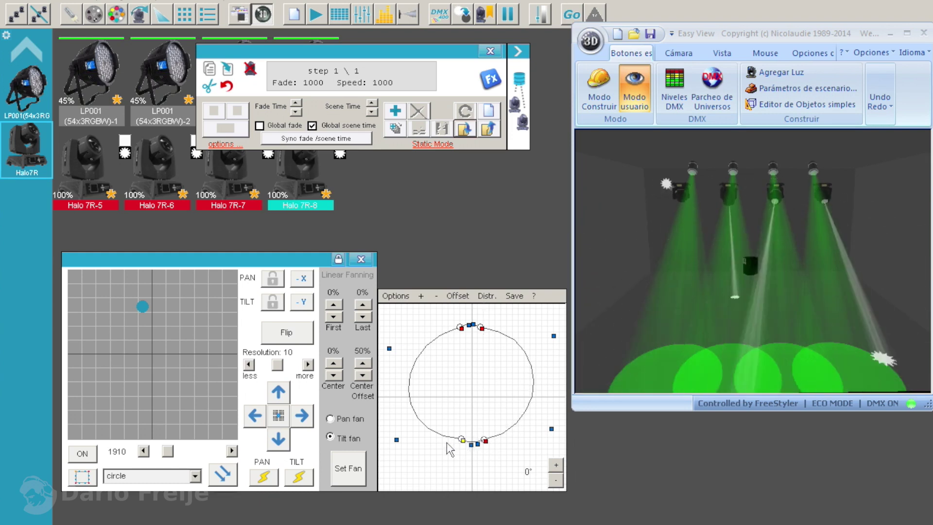
left_click_drag(398, 442, 399, 434)
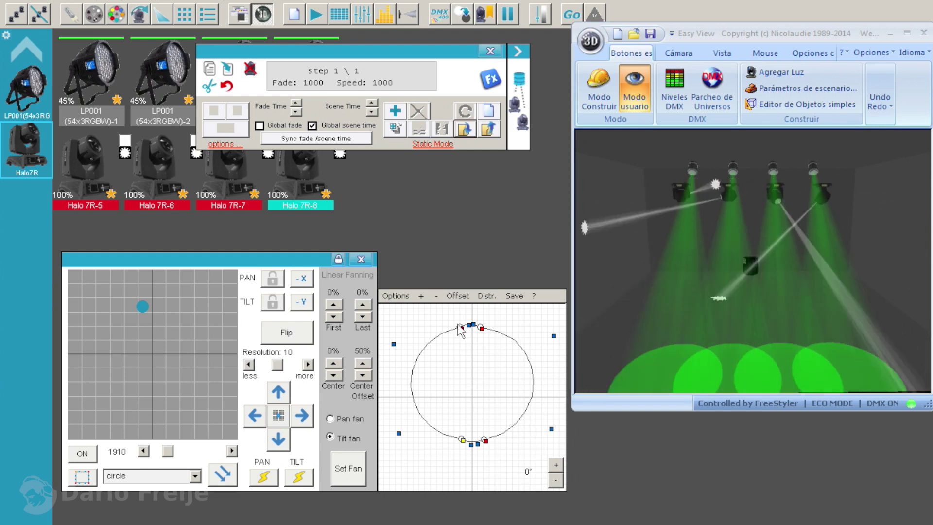
Step: Shrink the circle, move it up above the shape grid's horizontal axis, and set the movement speed to 3596
left_click(438, 296)
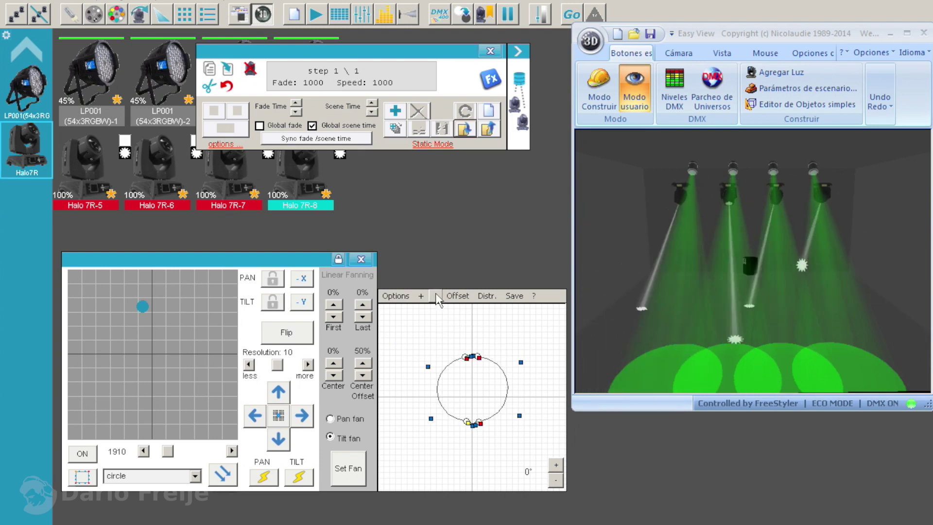
left_click(437, 296)
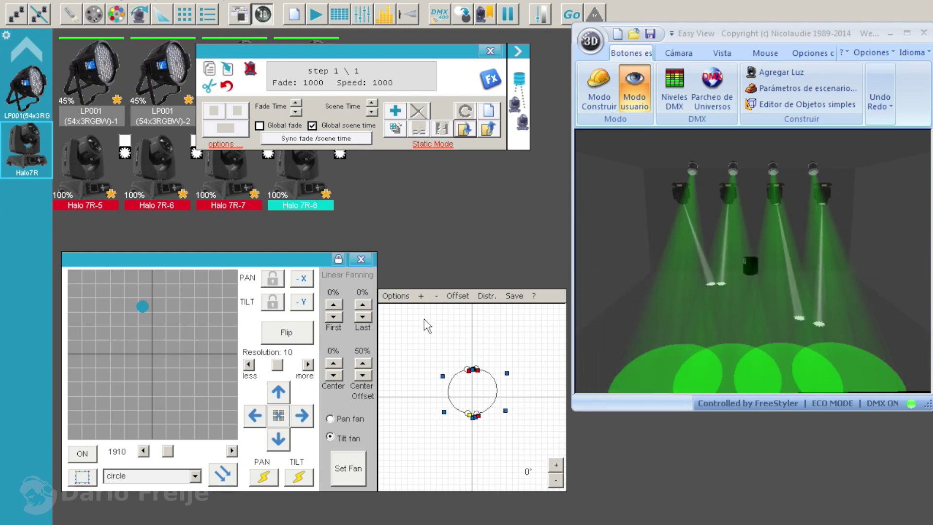
left_click(427, 296)
left_click_drag(445, 377, 446, 326)
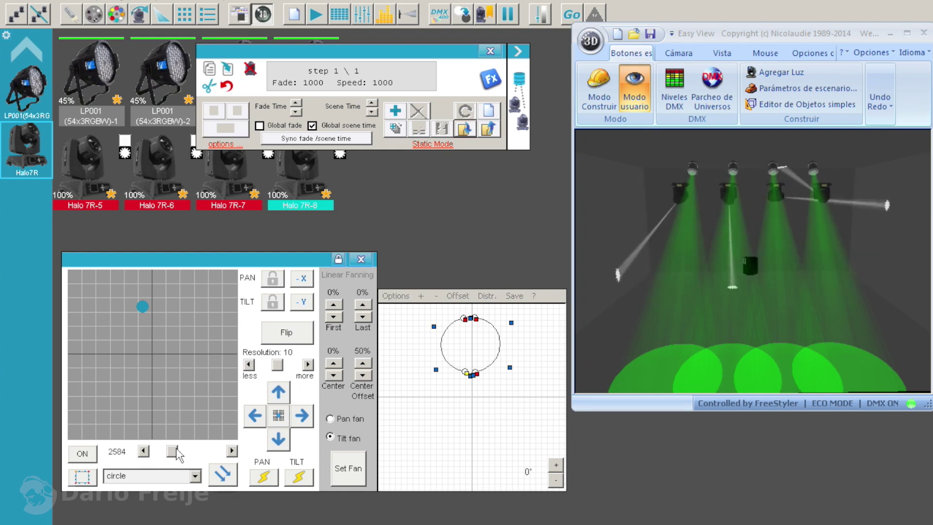
left_click_drag(180, 454, 184, 454)
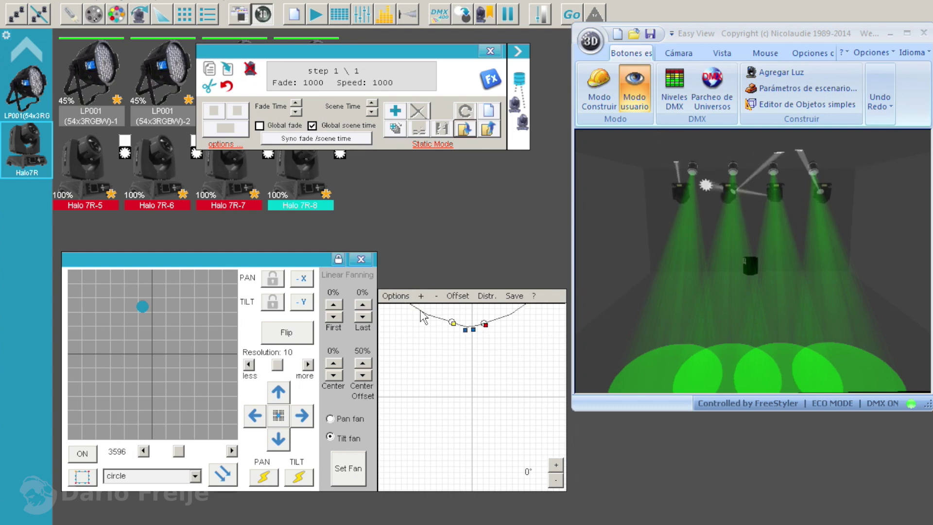
Step: Move the enlarged circle down in the shape grid and even out its two upper nodes around the vertical axis
left_click_drag(425, 357, 423, 411)
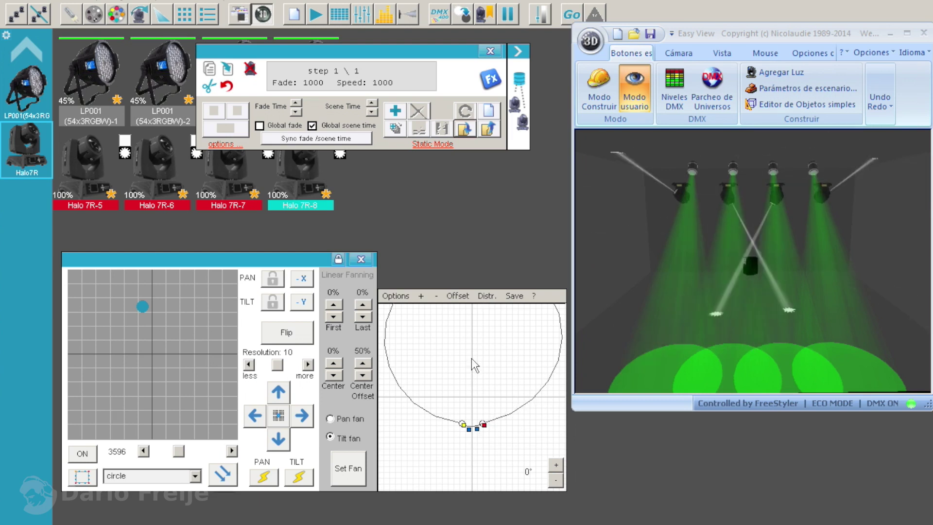
left_click_drag(400, 391, 406, 442)
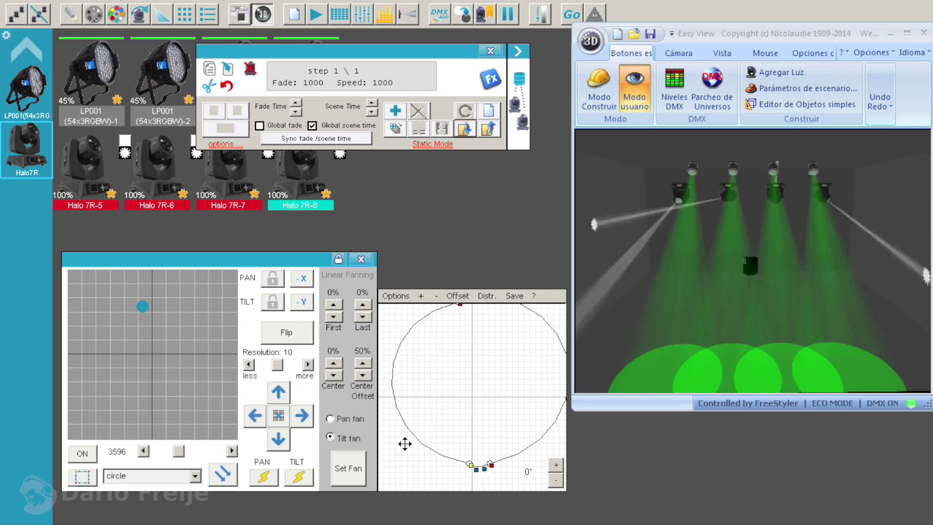
left_click_drag(459, 330, 464, 324)
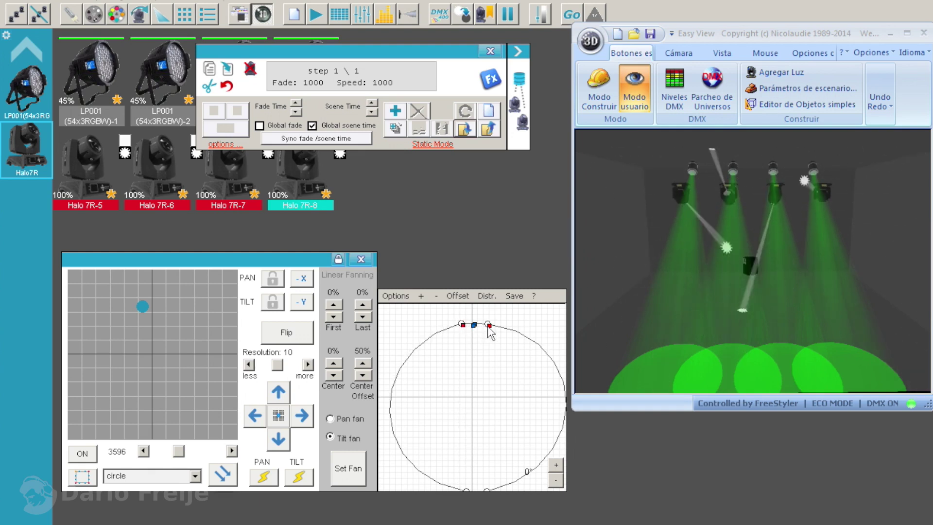
left_click_drag(488, 327, 485, 325)
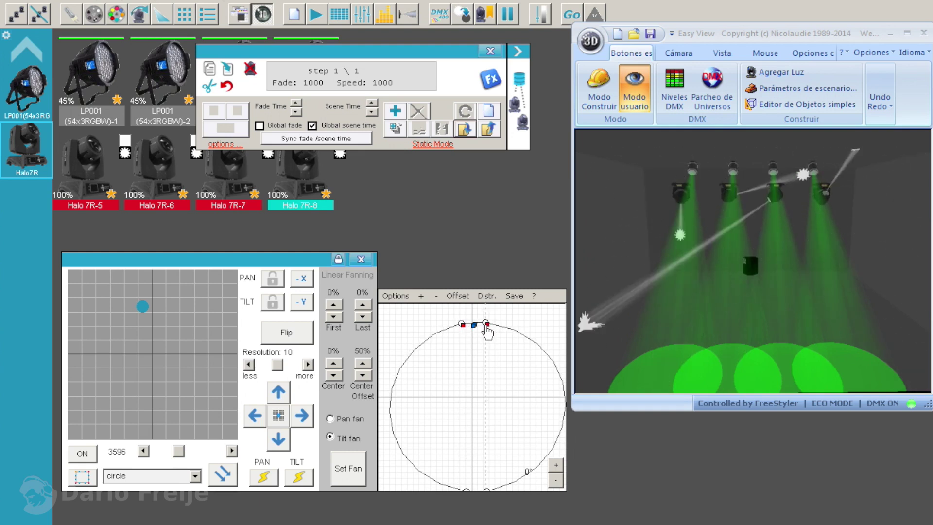
Step: Shrink the circle to a small size and move it back up above the grid's horizontal axis
left_click(436, 296)
left_click(436, 296)
left_click(436, 296)
left_click(436, 296)
left_click(421, 296)
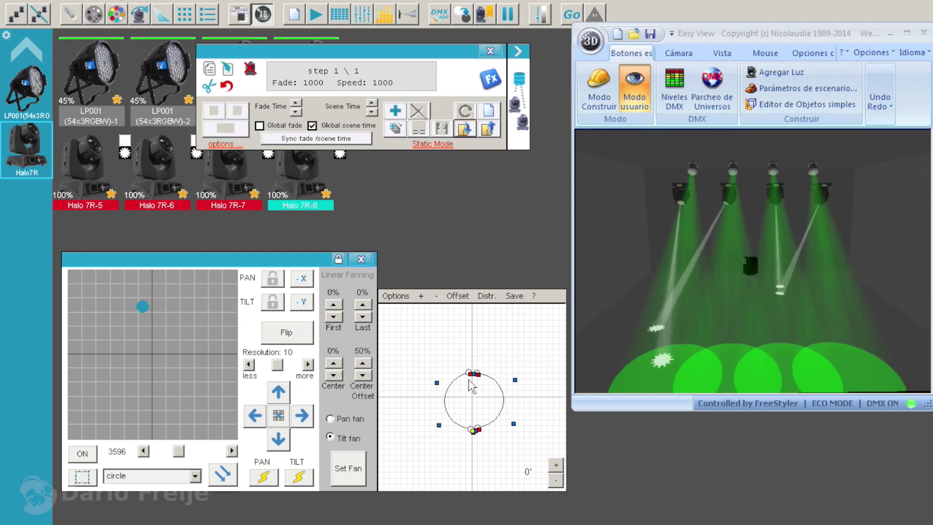
left_click_drag(465, 362, 460, 323)
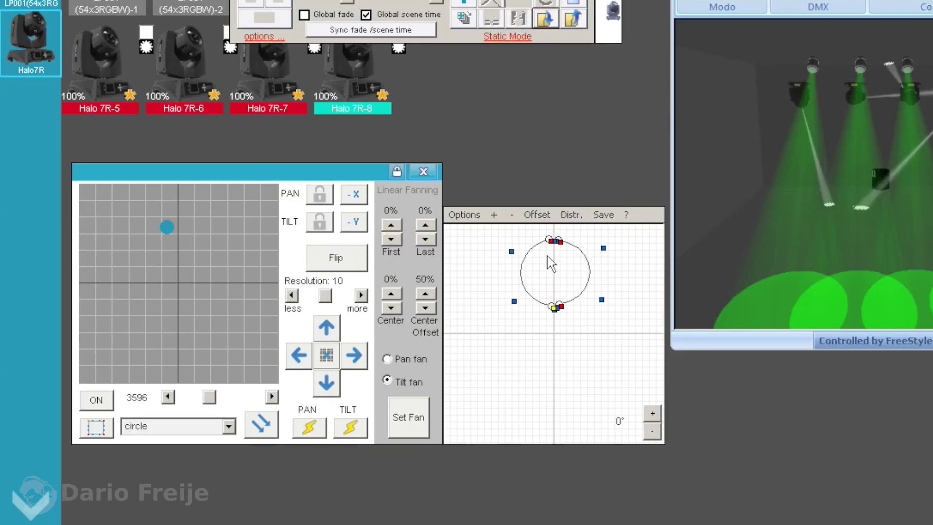
Step: Save the custom movement shape under the name circMio
left_click(603, 215)
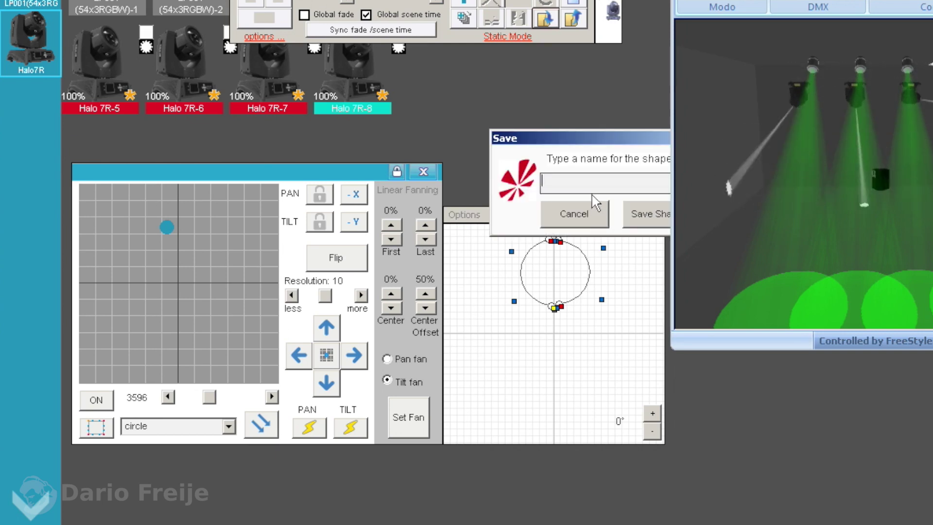
type("circMio")
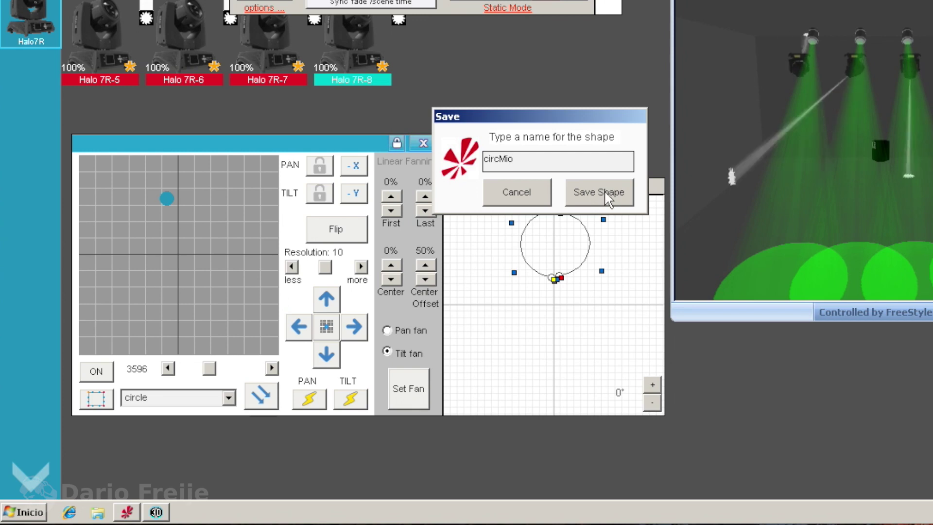
left_click(599, 192)
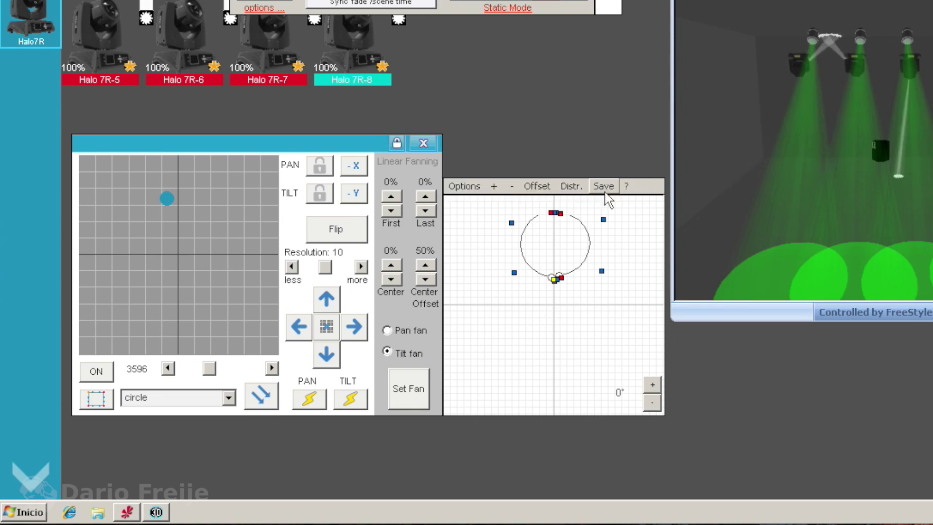
Step: Switch the heads' movement to the standard circle for comparison, and load the saved circMio shape again
left_click(228, 398)
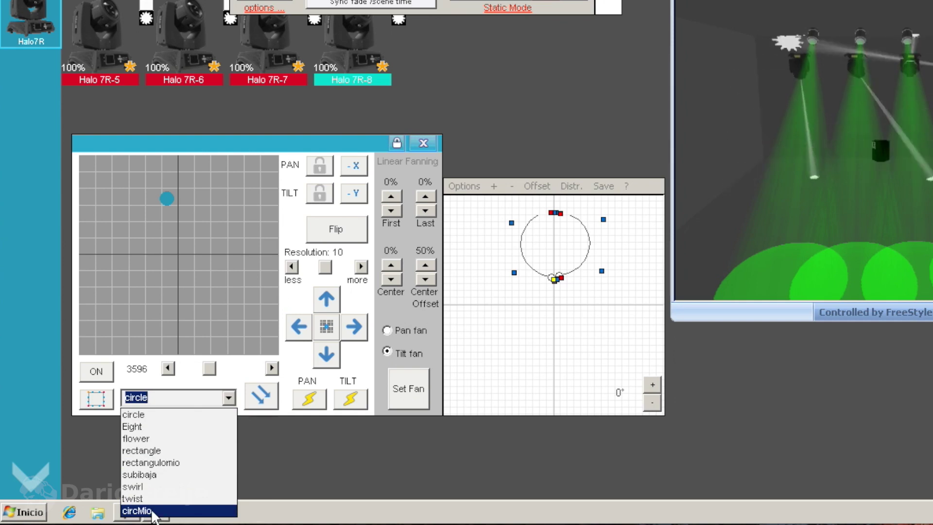
left_click(139, 416)
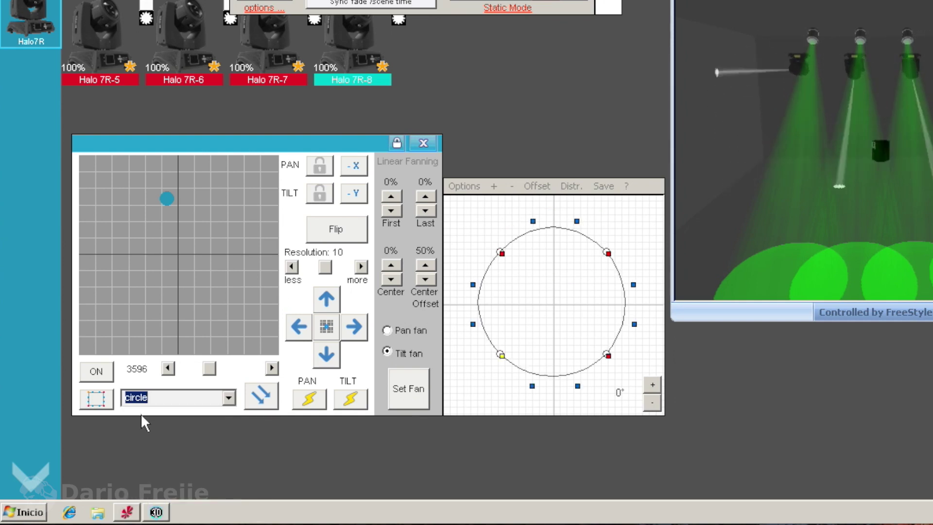
left_click(228, 398)
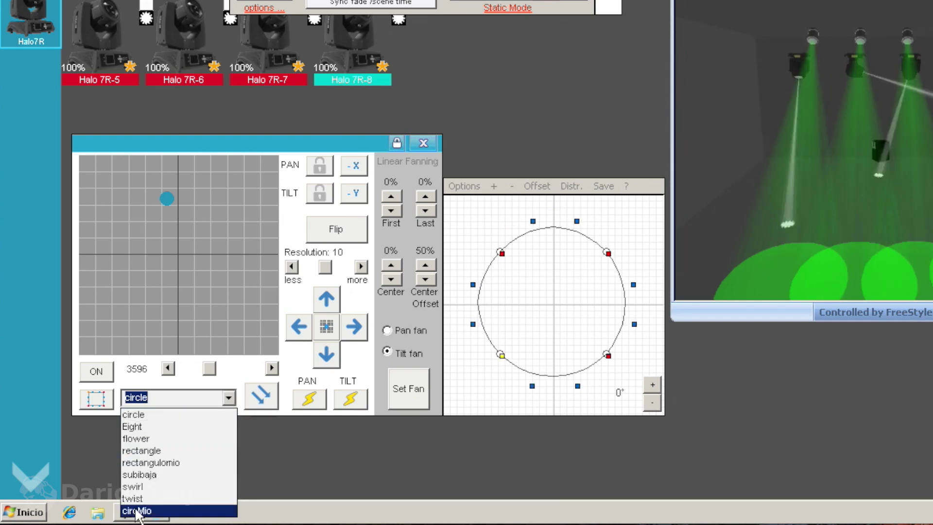
left_click(137, 508)
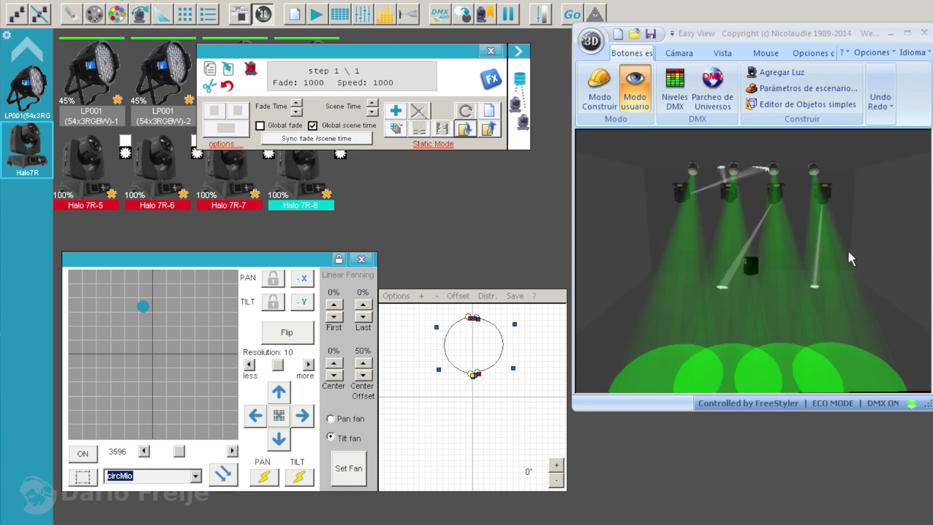
Step: Add a second step to the sequence and move the circMio shape to the lower-right area of its grid
left_click_drag(734, 281, 713, 216)
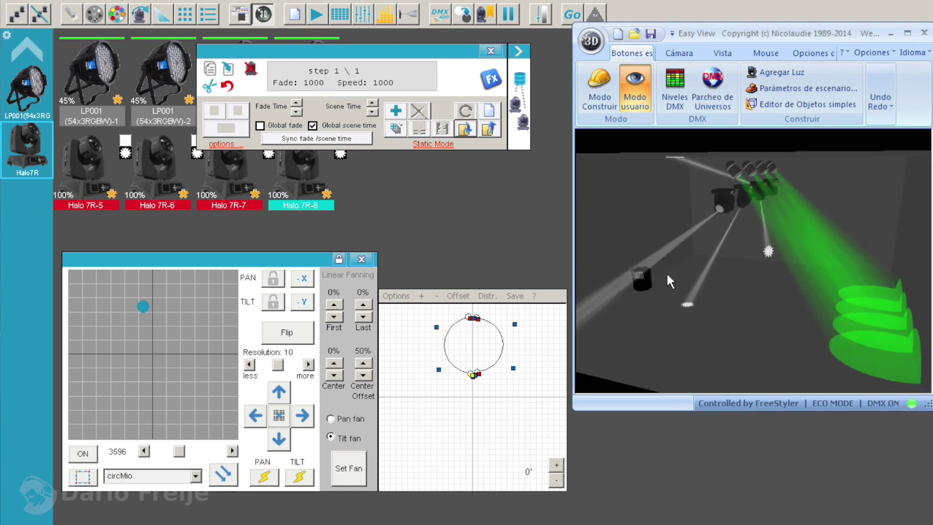
left_click_drag(851, 246, 637, 232)
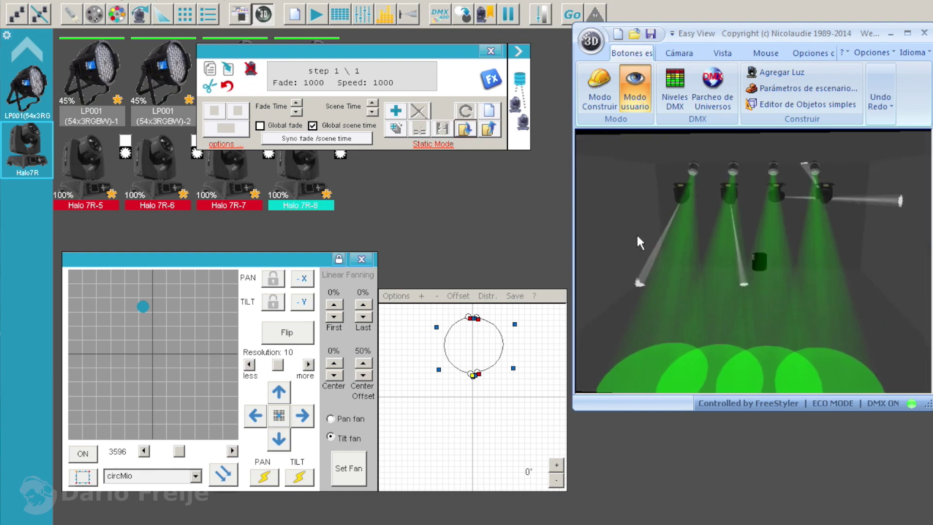
left_click(396, 111)
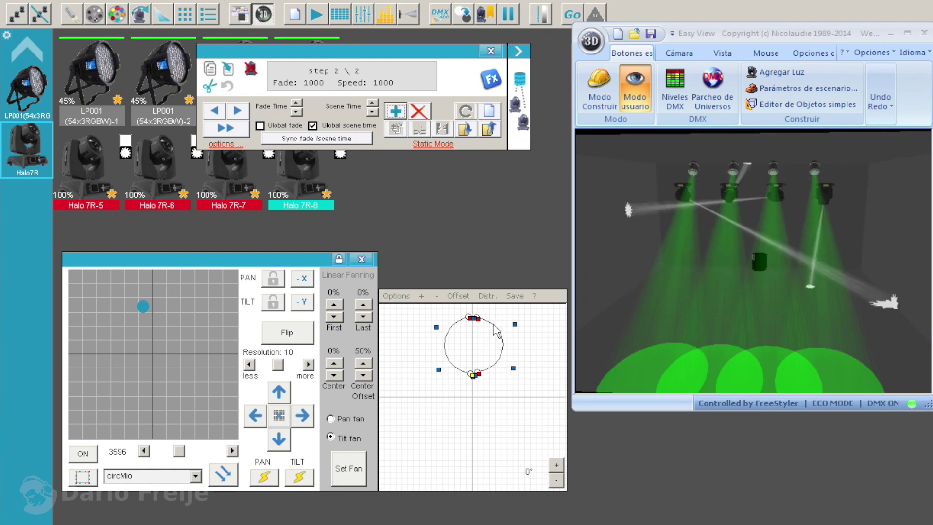
left_click_drag(495, 326, 502, 345)
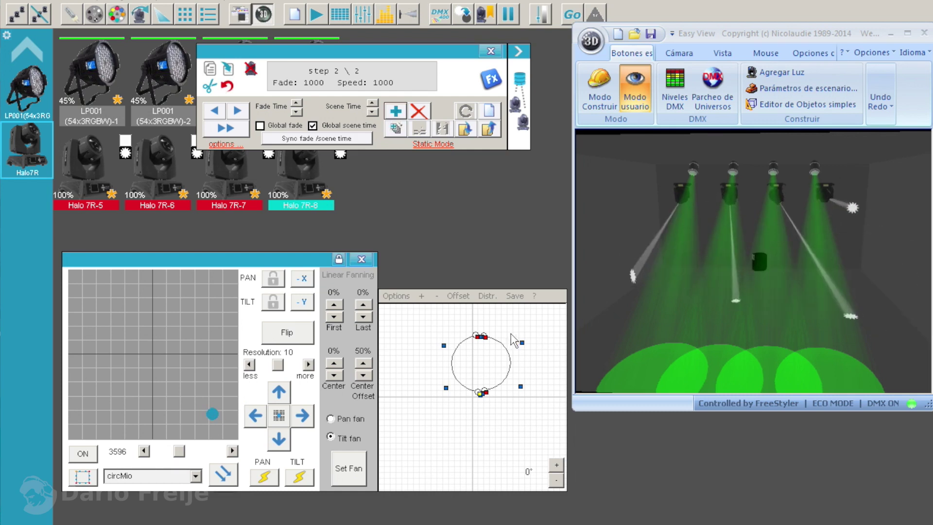
left_click_drag(503, 344, 489, 427)
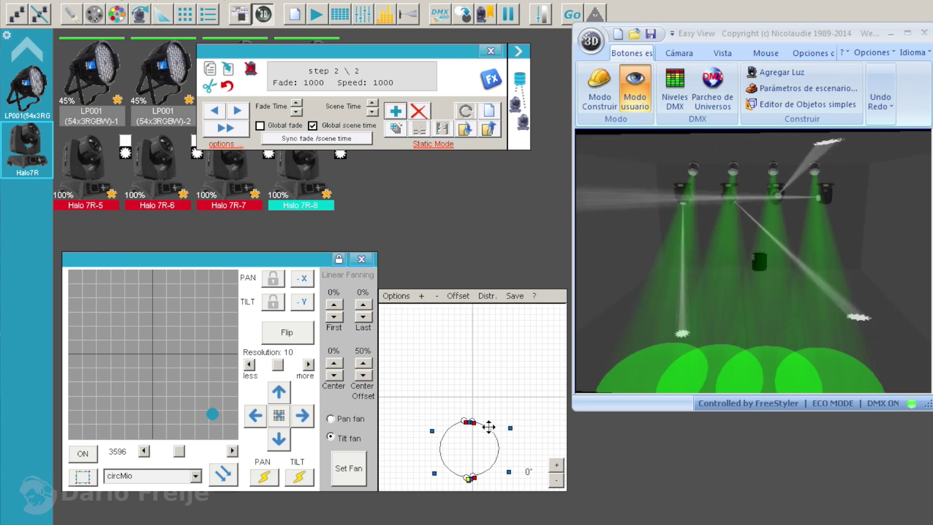
left_click_drag(765, 296, 771, 237)
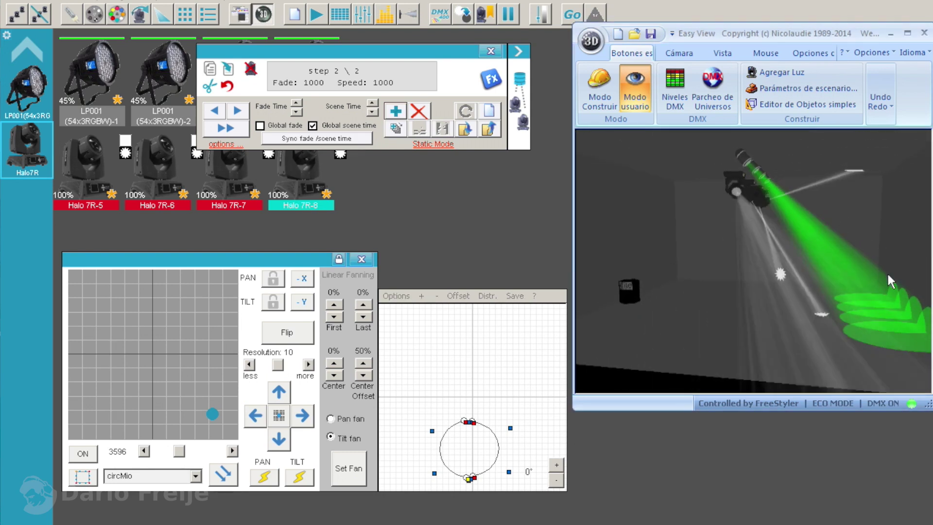
left_click_drag(883, 276, 645, 279)
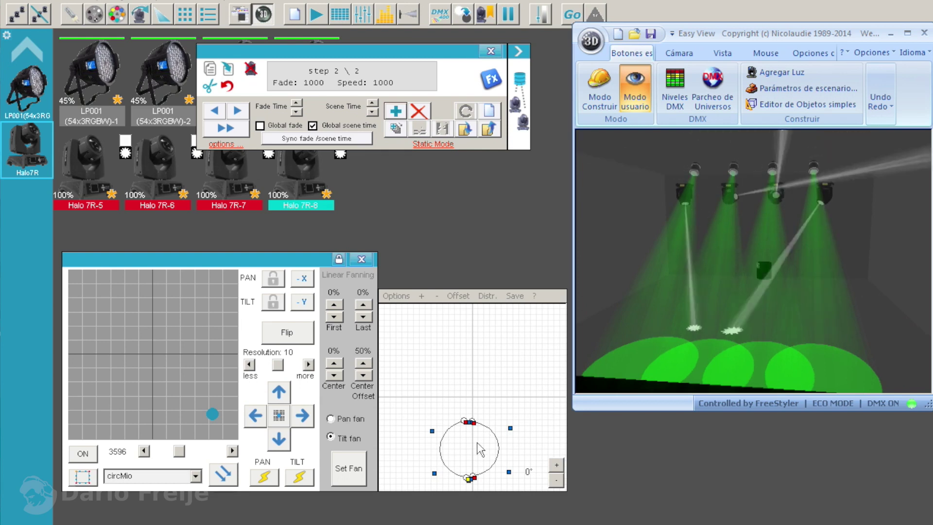
left_click_drag(491, 429, 554, 430)
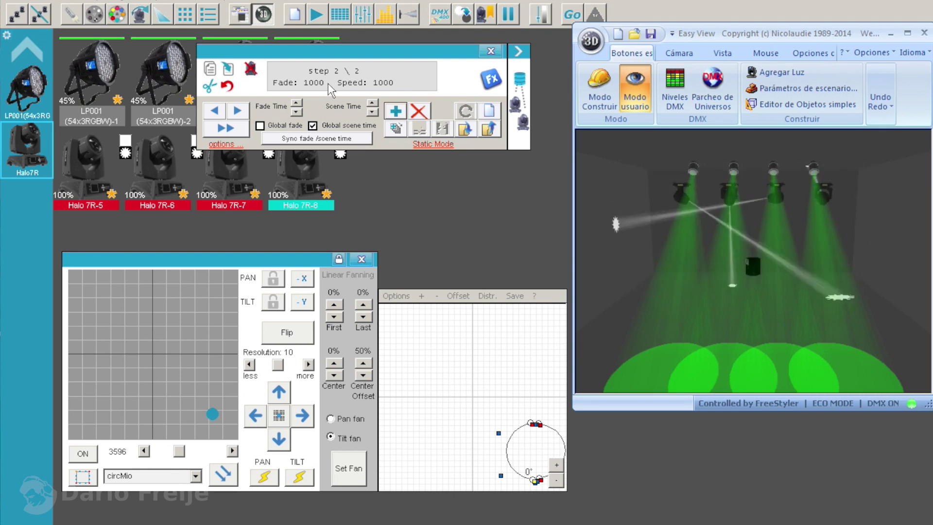
Step: Add a third step to the sequence and move the circMio shape to the lower-left area of its grid
left_click(395, 111)
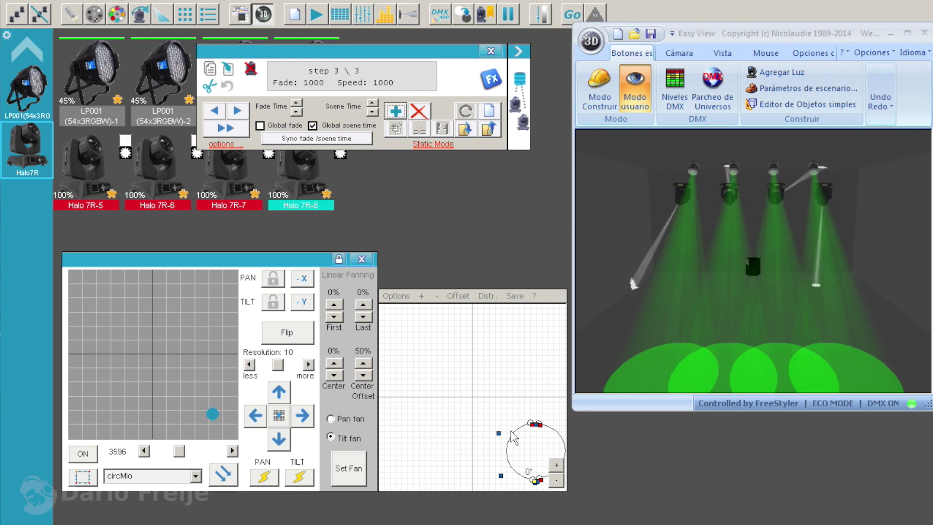
left_click_drag(510, 431, 387, 434)
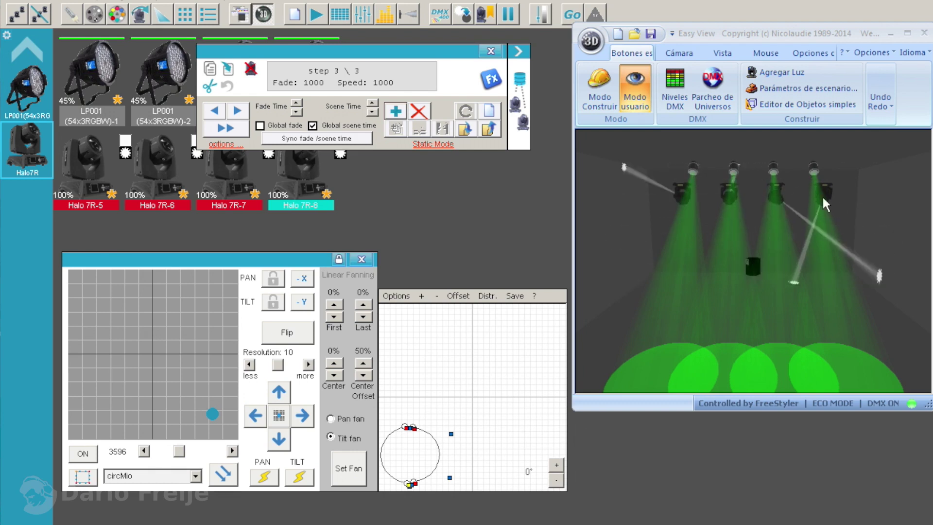
left_click_drag(709, 259, 826, 261)
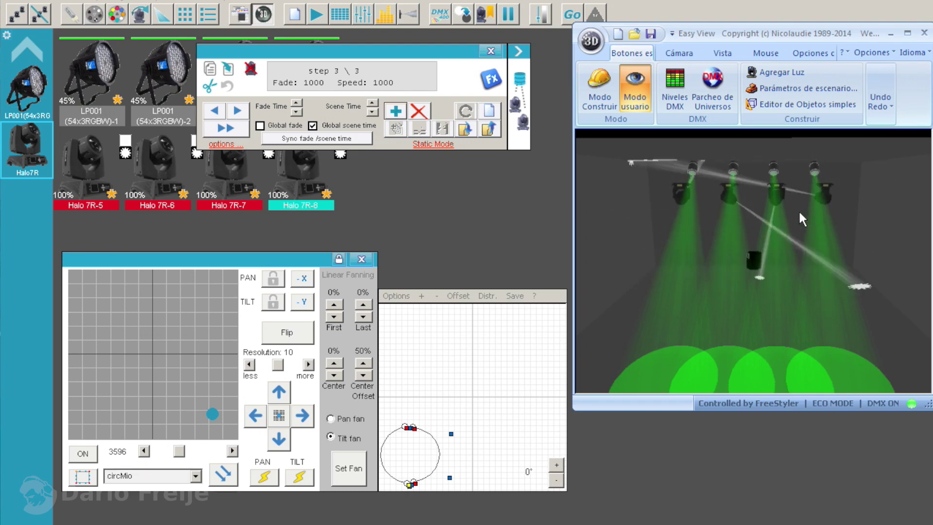
Step: Save the three-step sequence as haloLimites in the pruebas folder
left_click_drag(789, 231, 789, 213)
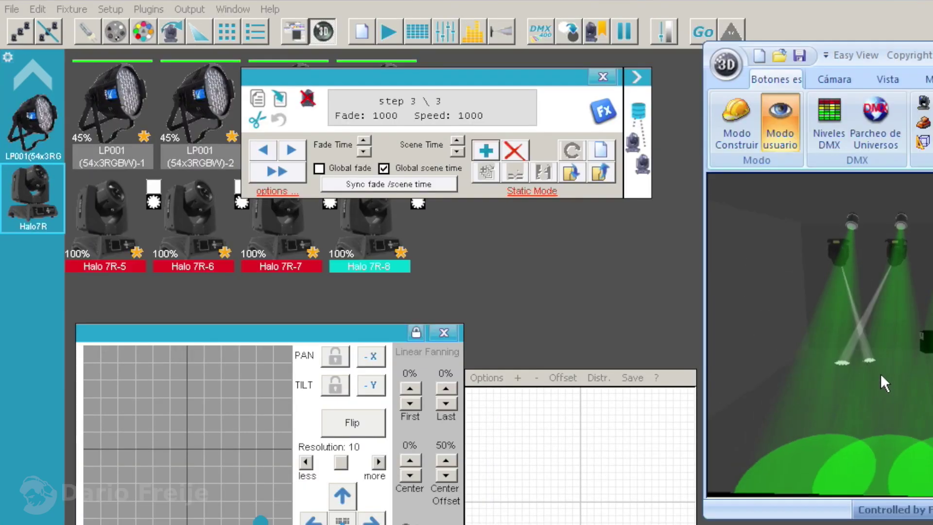
left_click(571, 173)
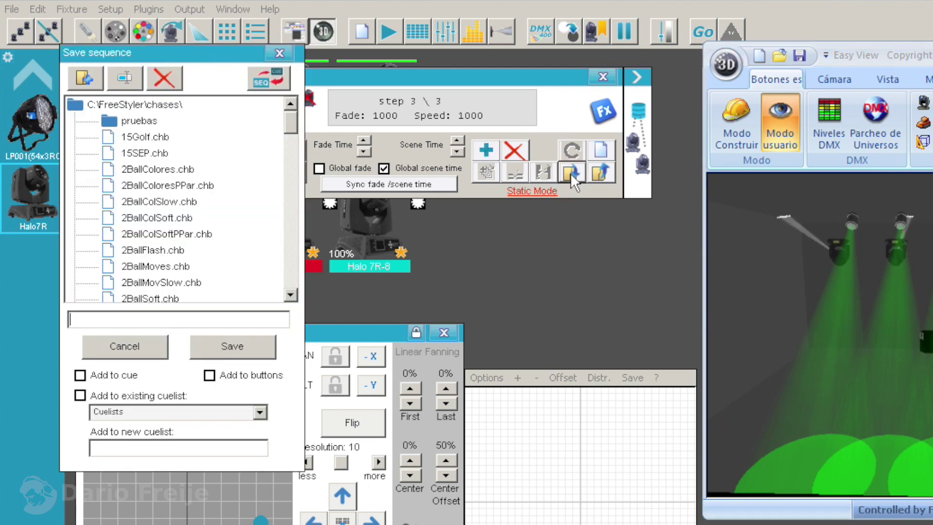
left_click(140, 121)
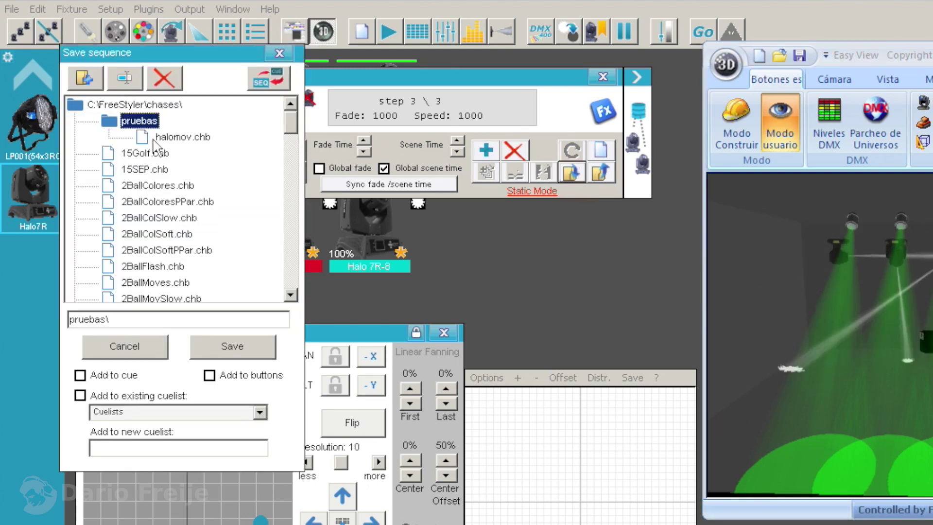
type("haloLi")
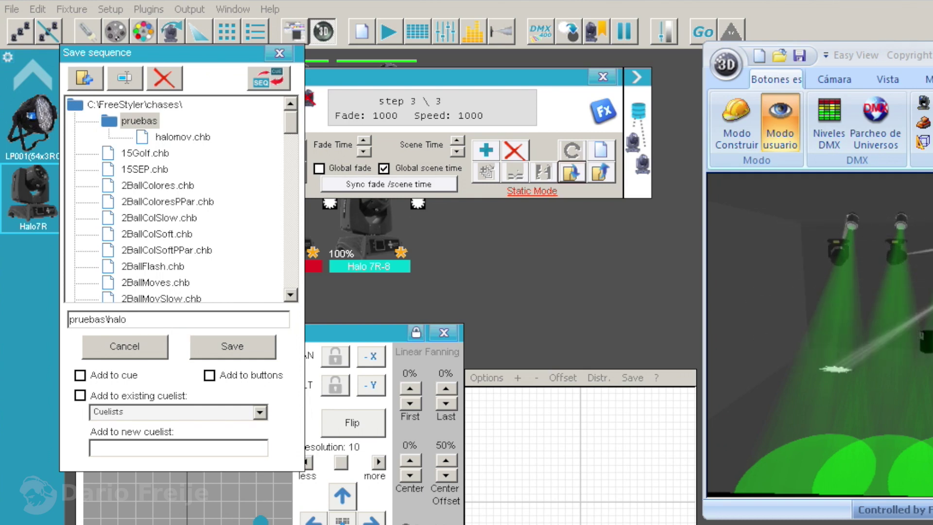
type("mites")
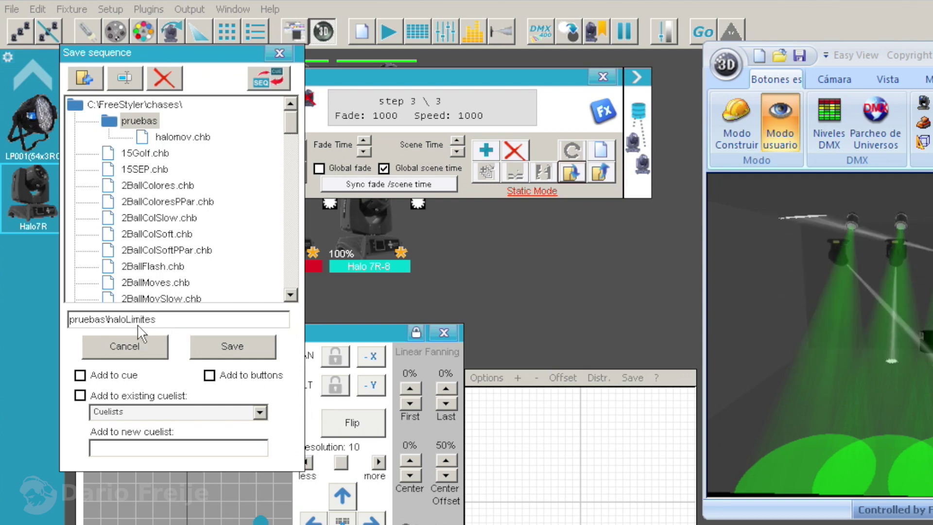
left_click(232, 346)
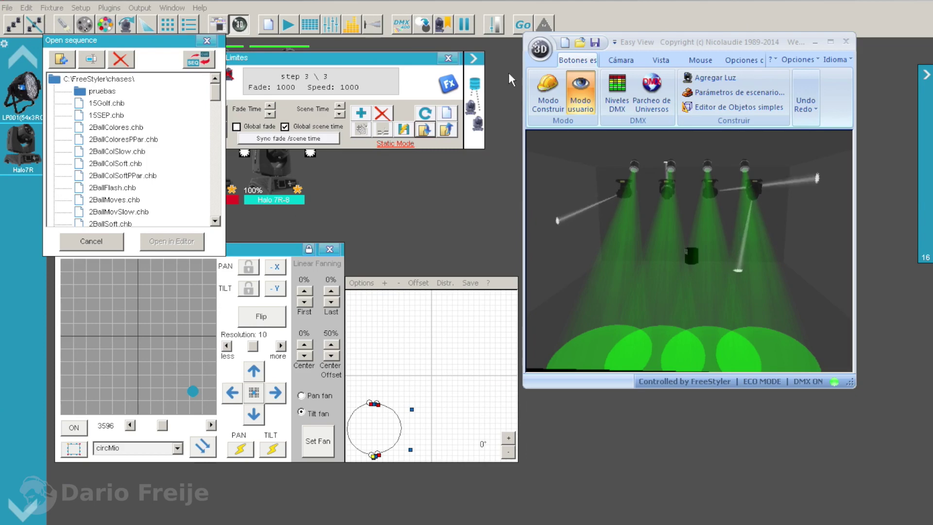
Step: Load haloLimites from the pruebas folder into the second slot of the cue switcher, and play the halomov and haloLimites cues in turn
left_click(448, 58)
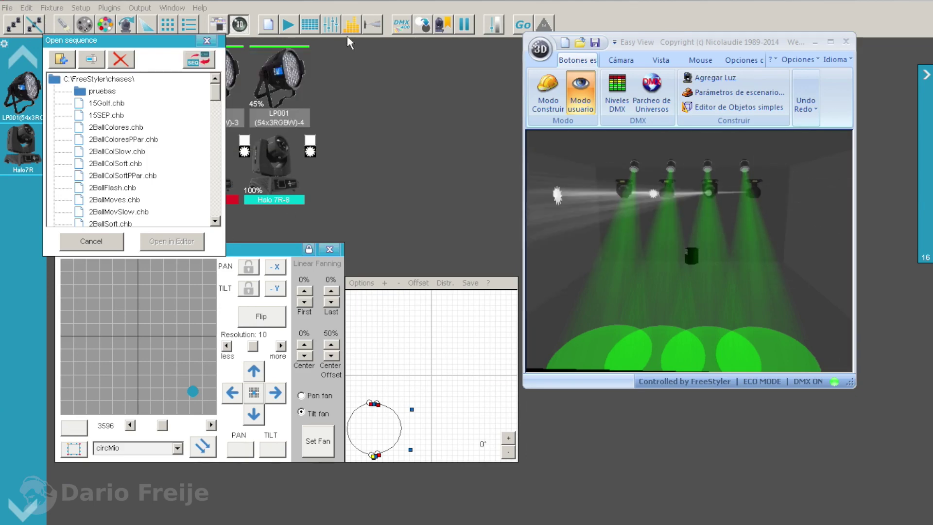
left_click(288, 24)
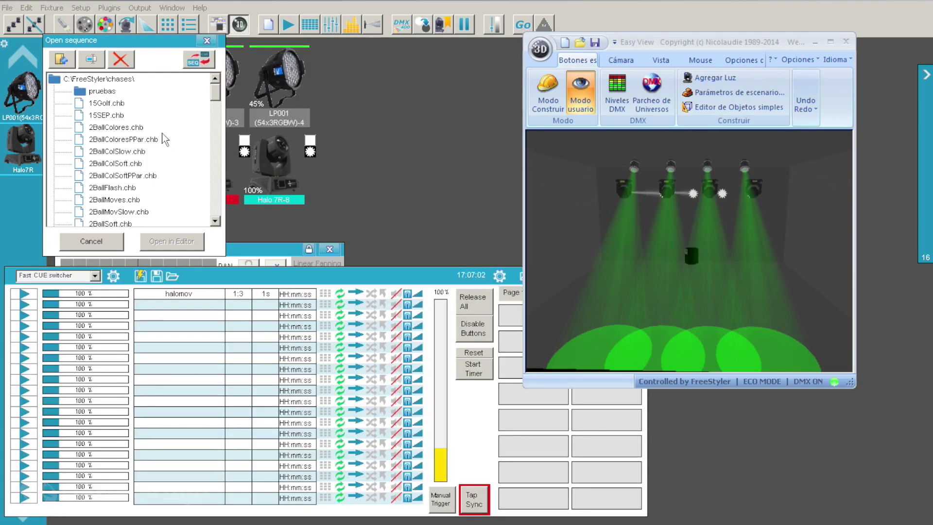
double_click(104, 93)
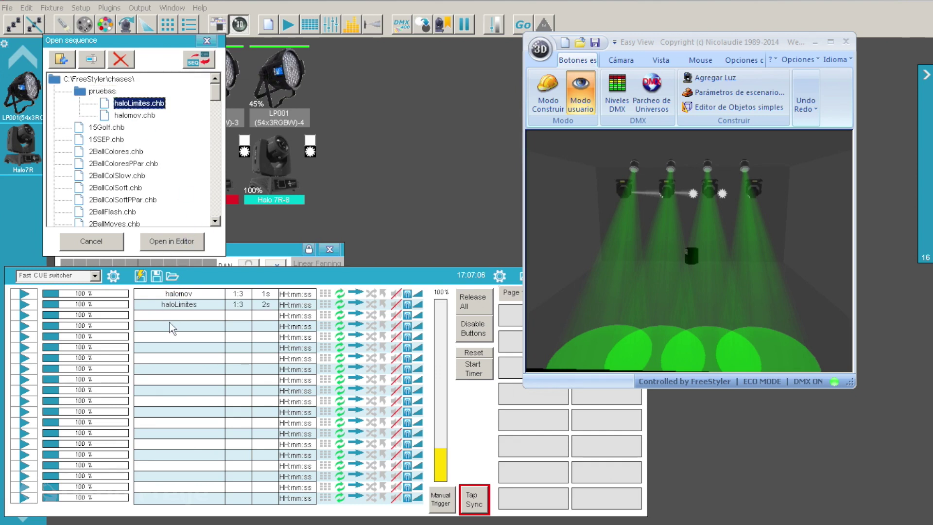
left_click(206, 40)
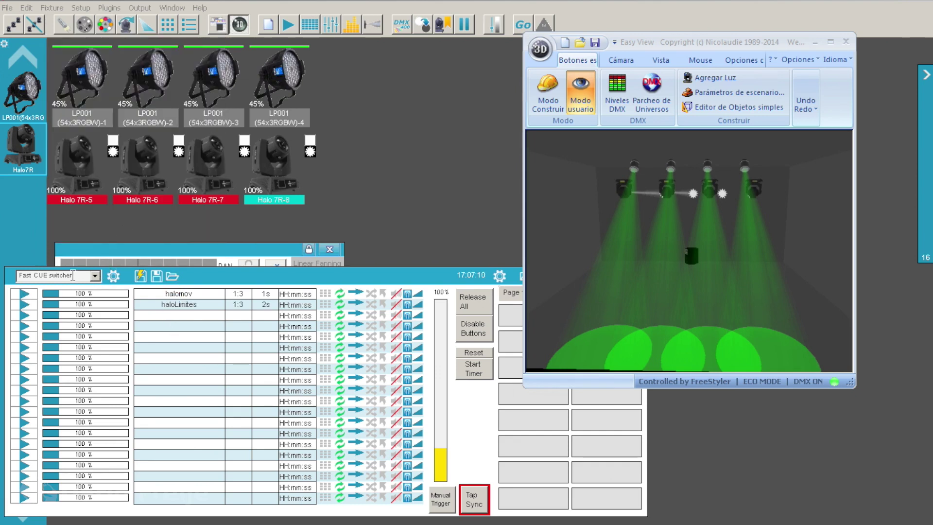
left_click(28, 295)
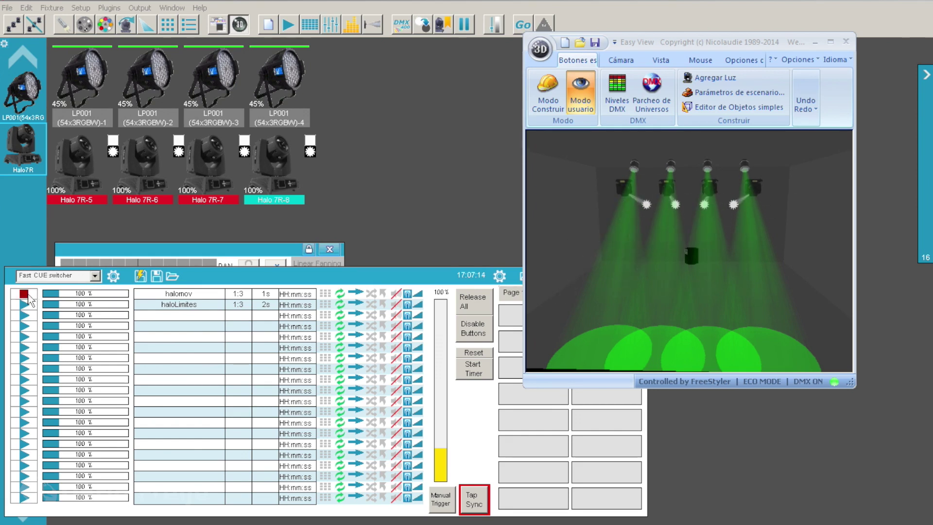
left_click(22, 304)
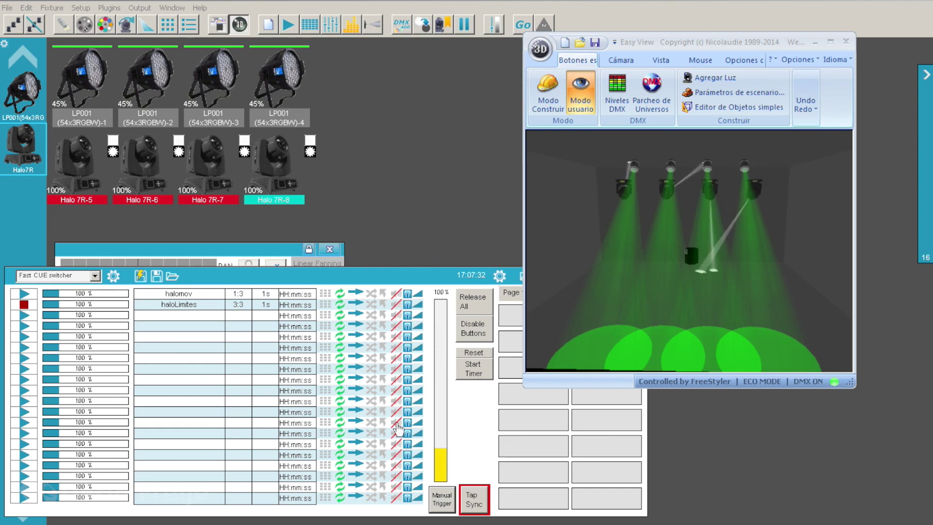
Step: Open the haloLimites sequence for editing from the cue list, stop its running cue and close the cue switcher
right_click(187, 308)
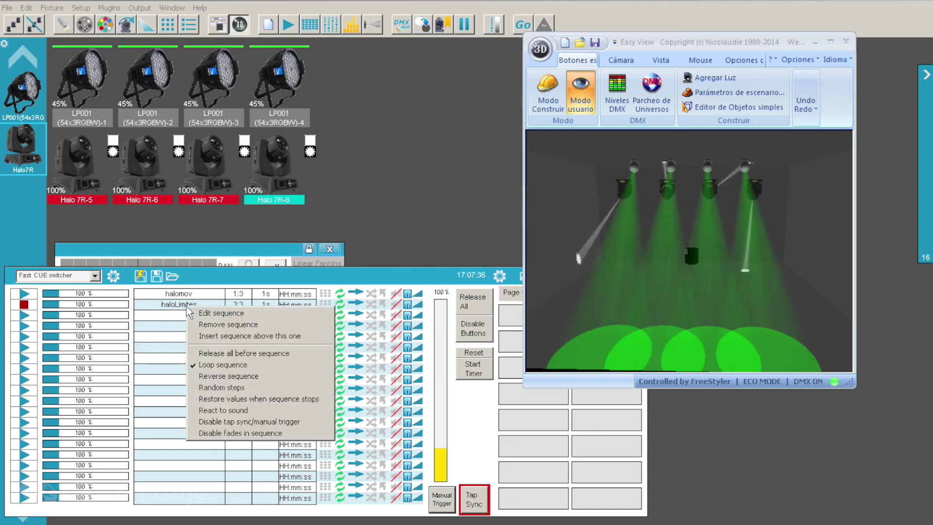
left_click(213, 313)
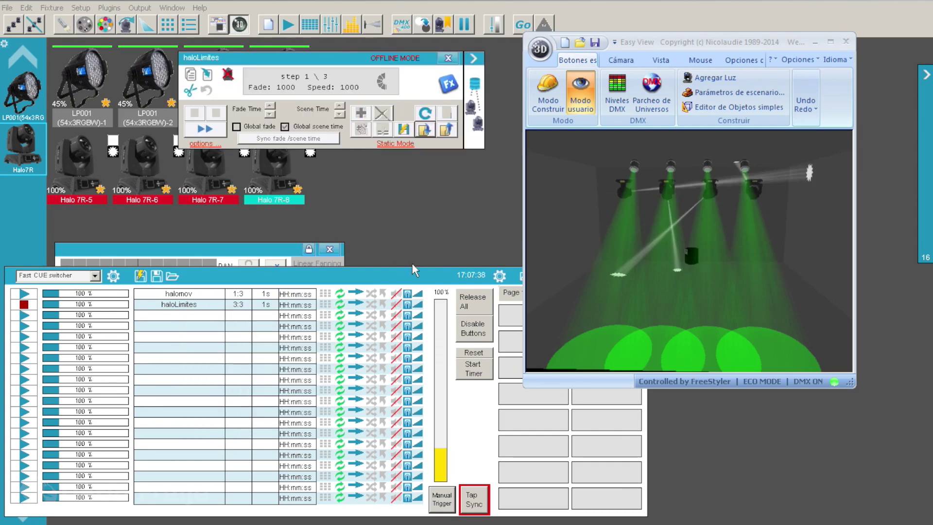
left_click(288, 25)
left_click(287, 29)
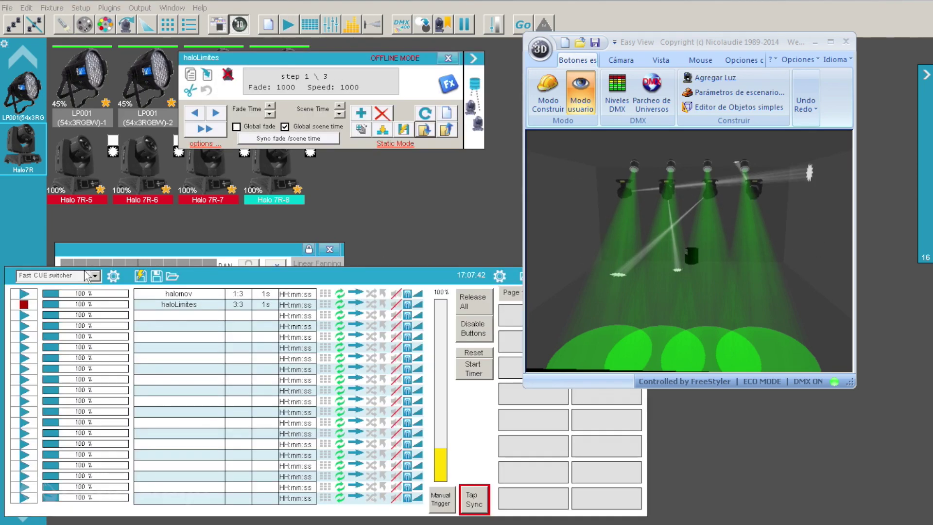
left_click(288, 25)
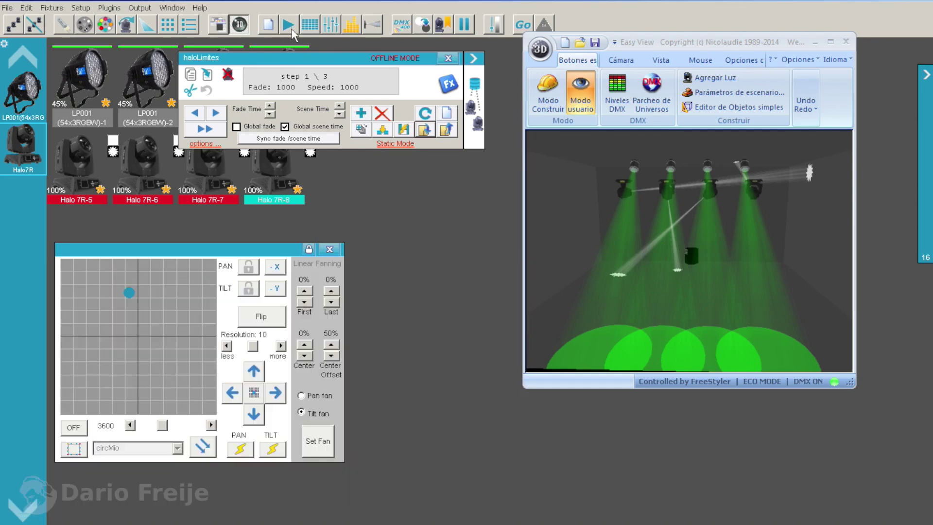
left_click(288, 26)
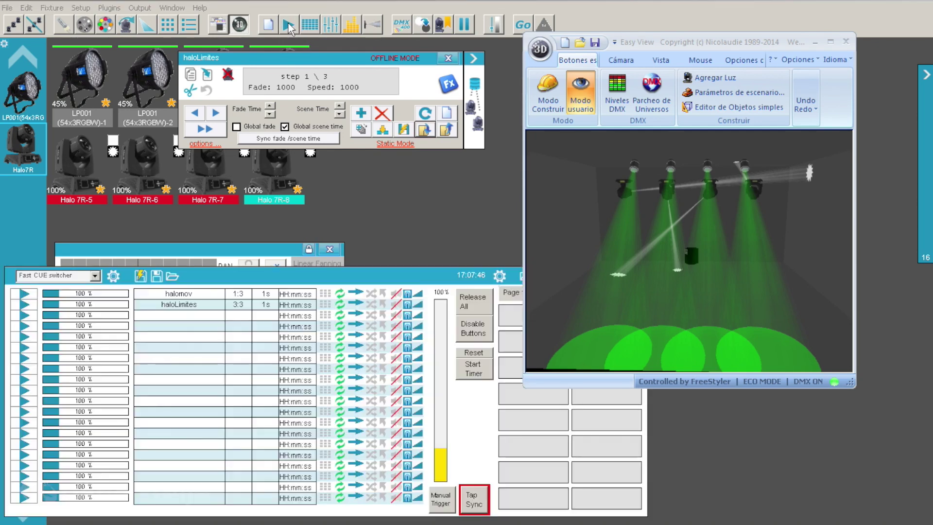
left_click(640, 290)
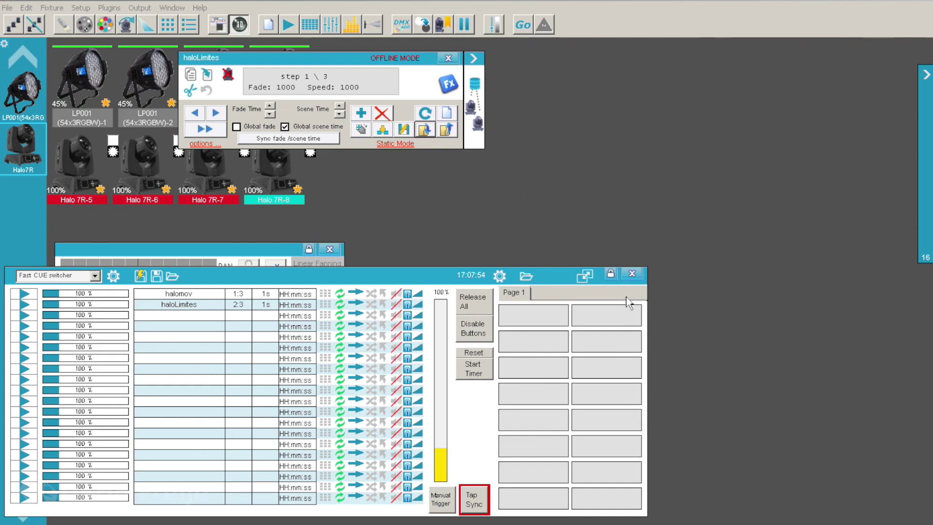
left_click(633, 274)
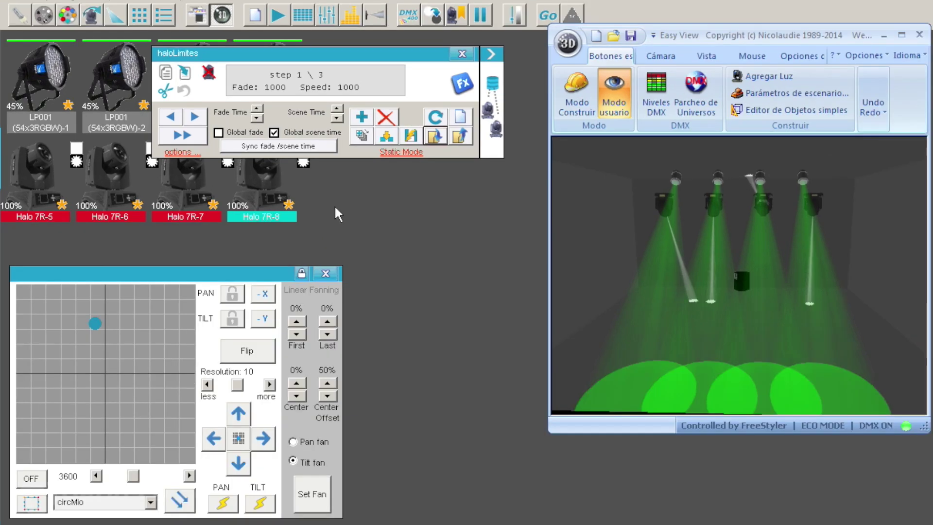
Step: In step 2 of haloLimites, set the color of the Halo 7R heads to red
left_click(196, 118)
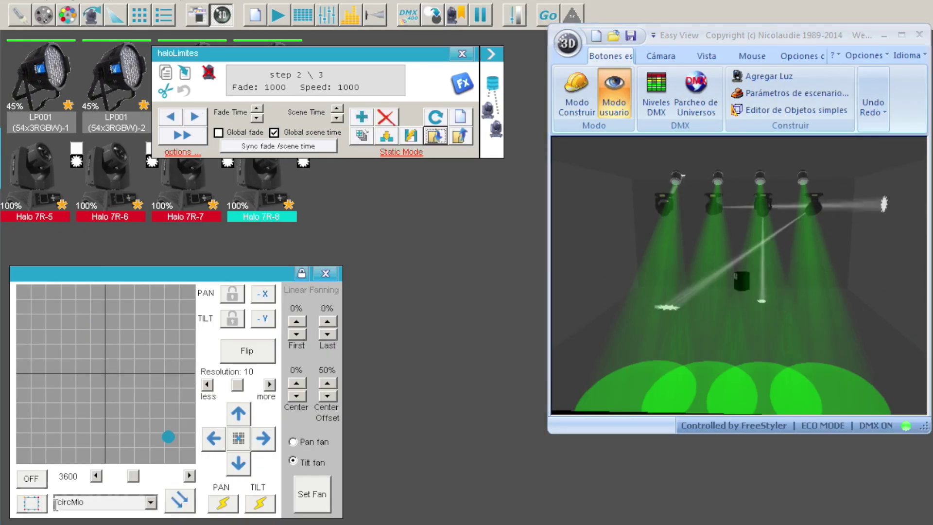
left_click(32, 503)
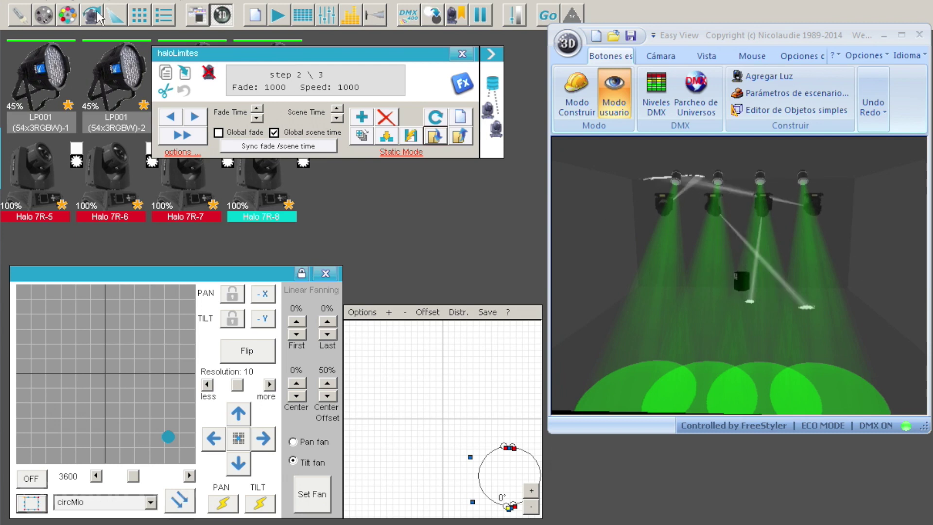
left_click(67, 15)
left_click(108, 354)
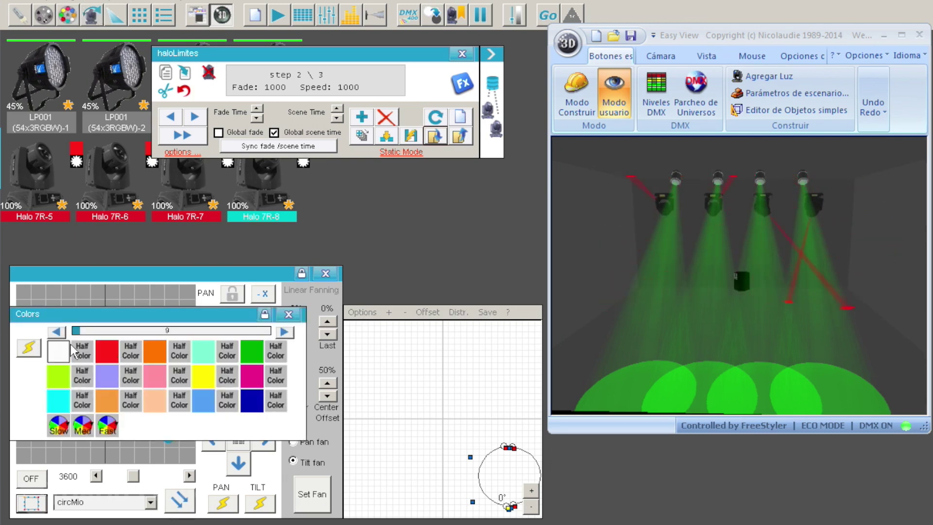
Step: Set the Halo 7R heads' color to orange in step 3, then save haloLimites and close the sequence editor
left_click(195, 119)
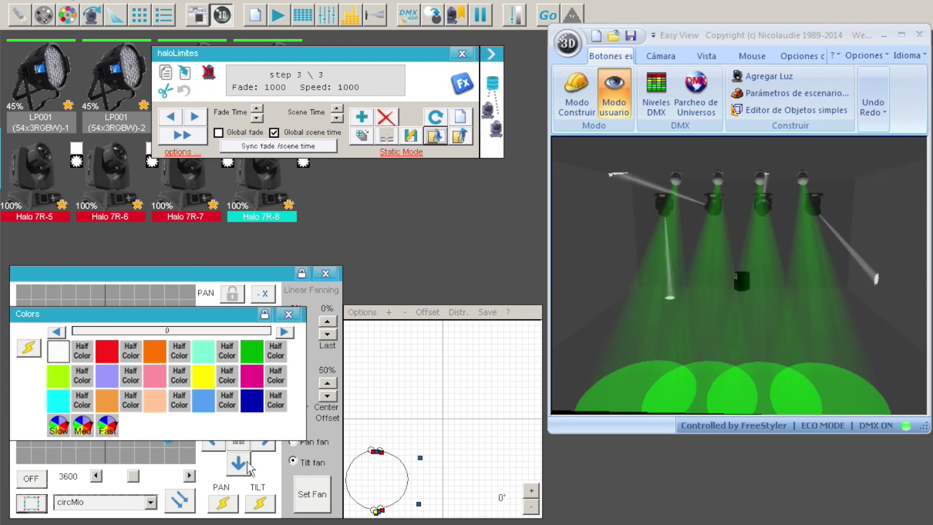
left_click(154, 361)
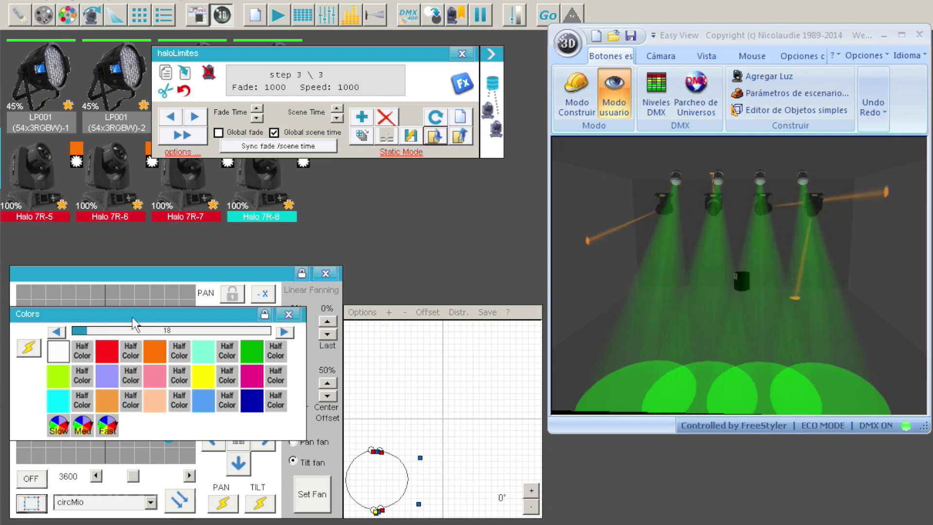
left_click(288, 314)
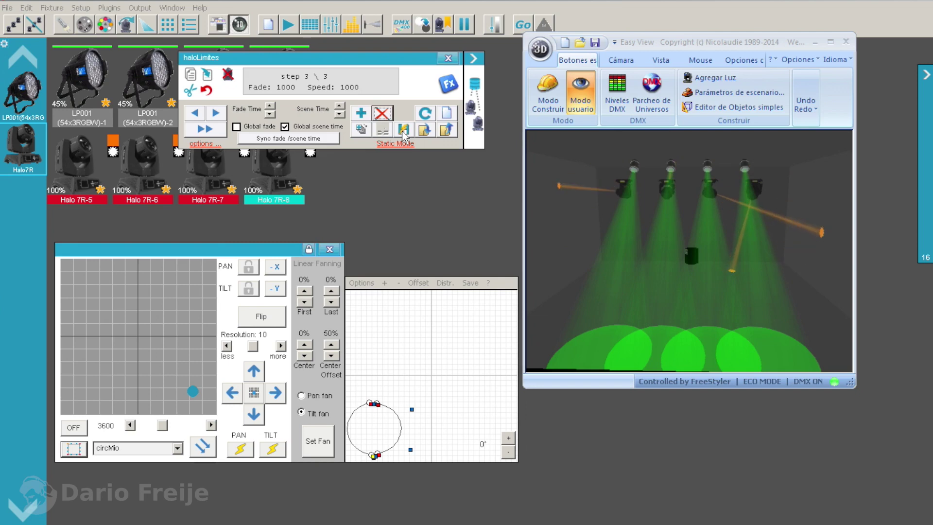
left_click(448, 58)
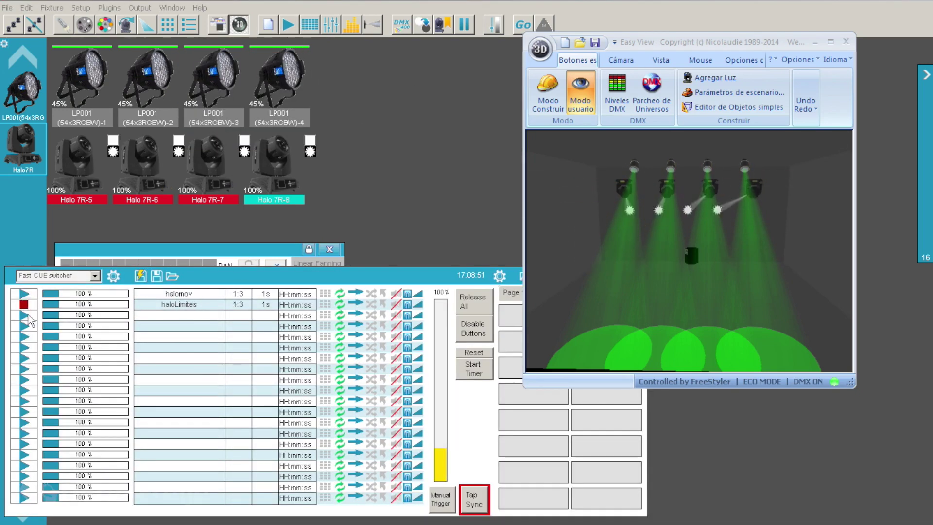
Step: Advance the running haloLimites cue through its steps with the manual trigger to check each position and color
left_click(441, 500)
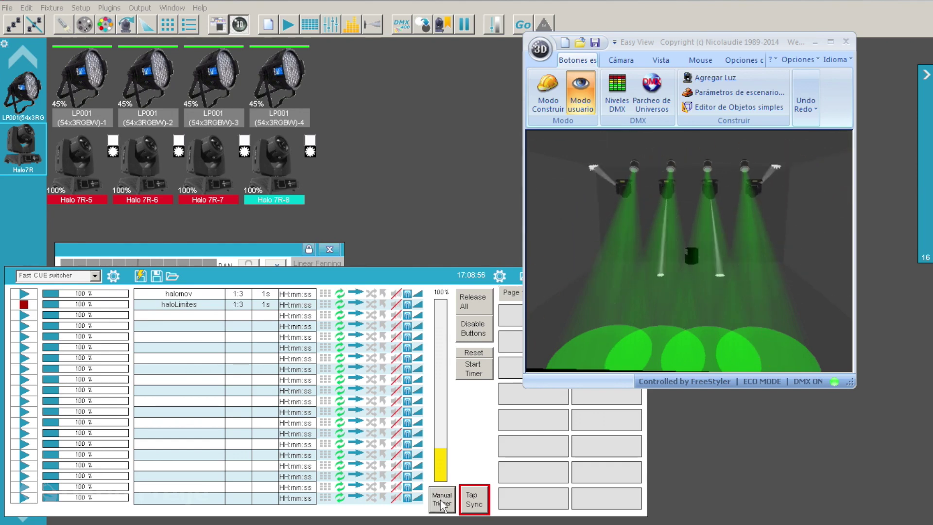
left_click(441, 503)
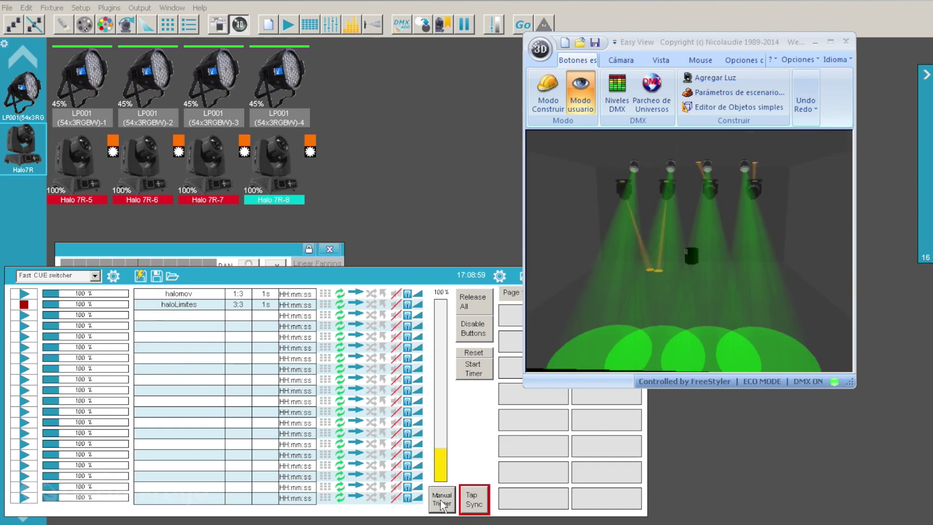
left_click(442, 503)
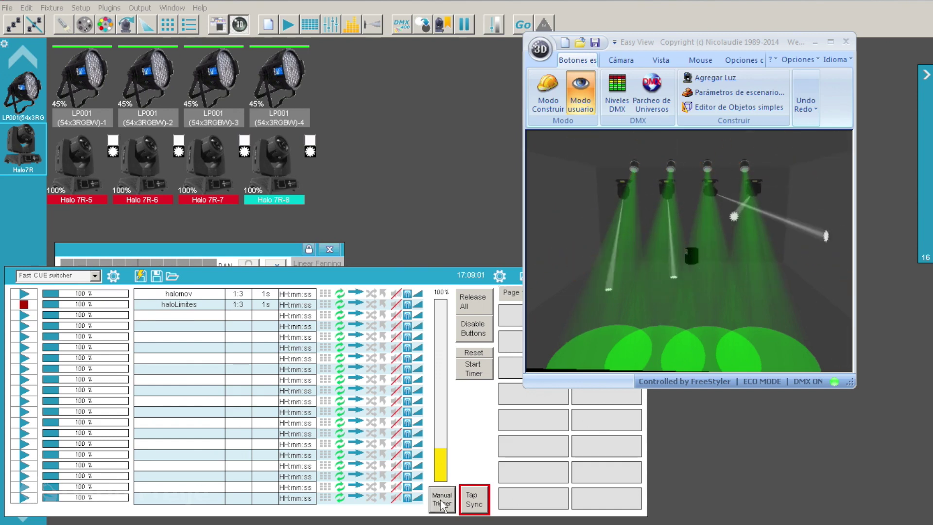
Step: Switch to Easy View, put it in build mode, and enlarge and reposition its window to expose the position options
left_click(551, 107)
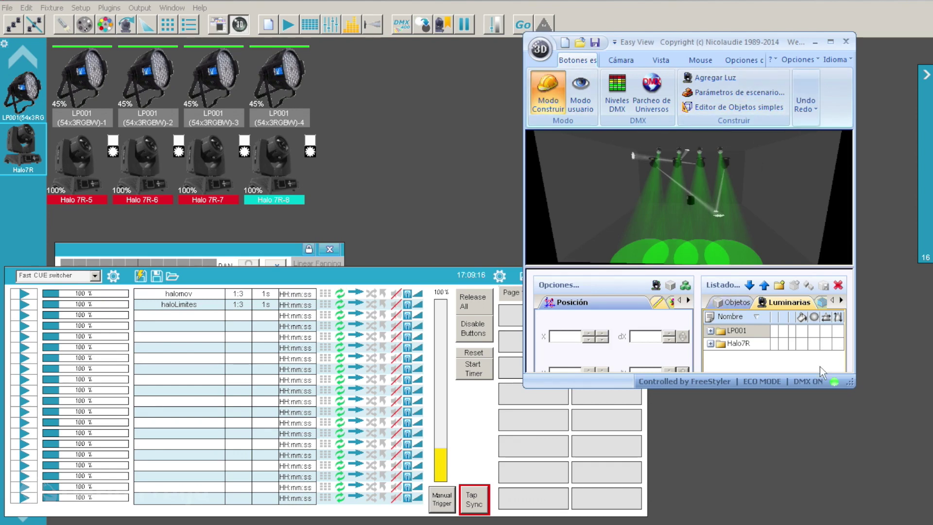
left_click_drag(852, 382, 870, 449)
left_click_drag(684, 47, 581, 38)
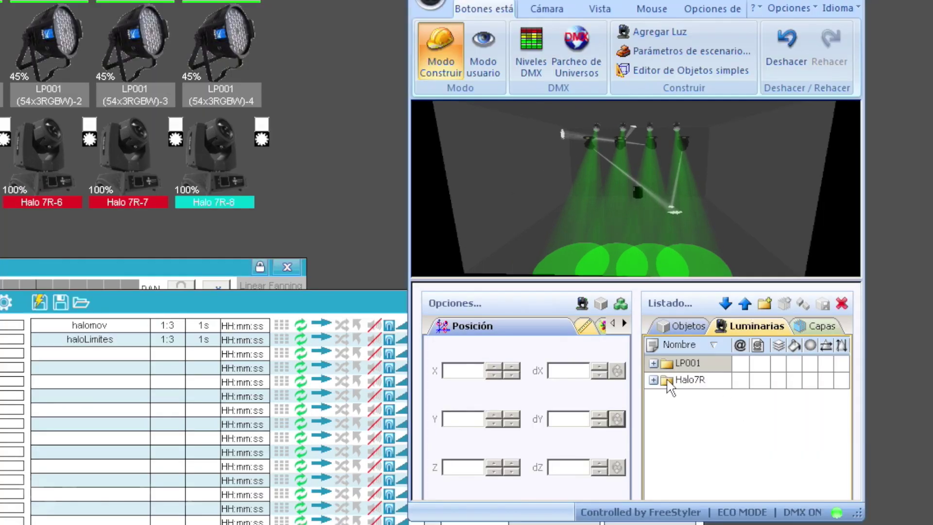
Step: Rotate the whole Halo7R luminaire group about the Y axis in 90-degree increments to a dY of -90
left_click(637, 335)
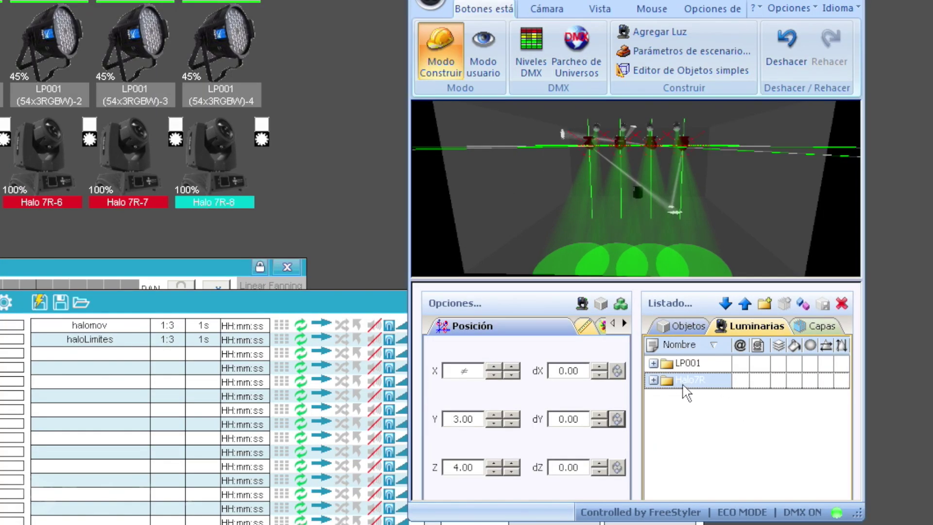
left_click(617, 418)
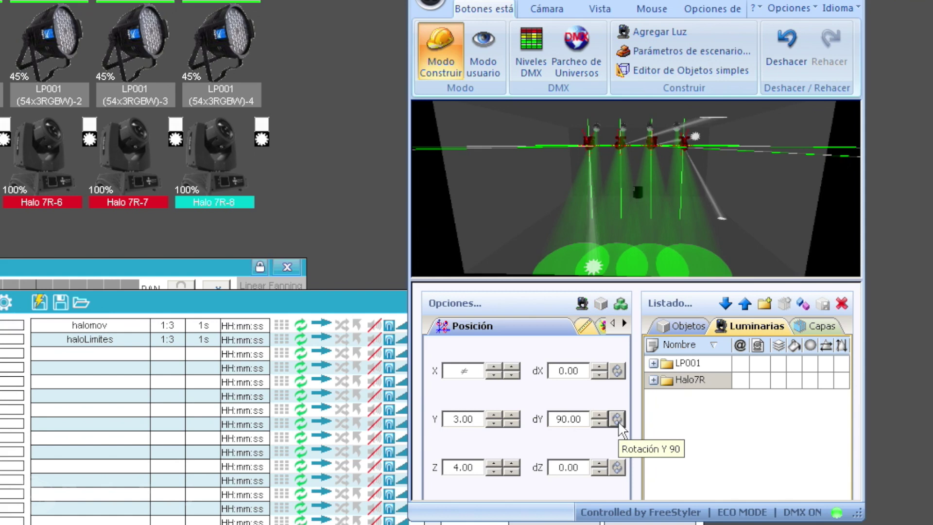
left_click(617, 419)
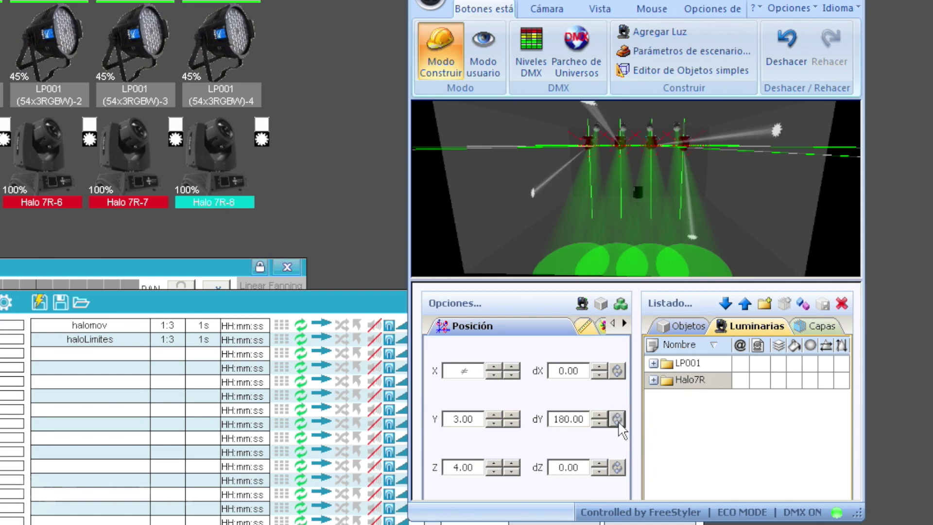
left_click(617, 419)
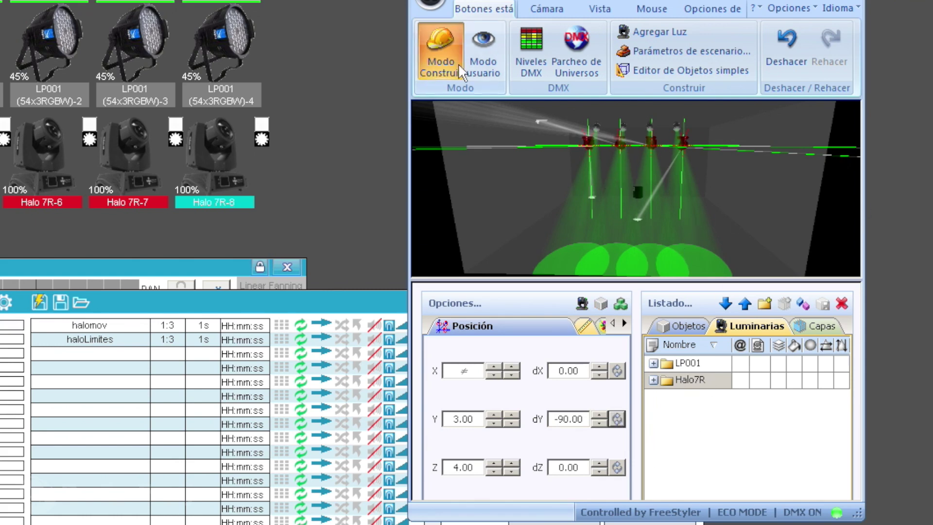
Step: Return Easy View to user mode and reduce its window height to uncover the manual trigger
left_click(481, 63)
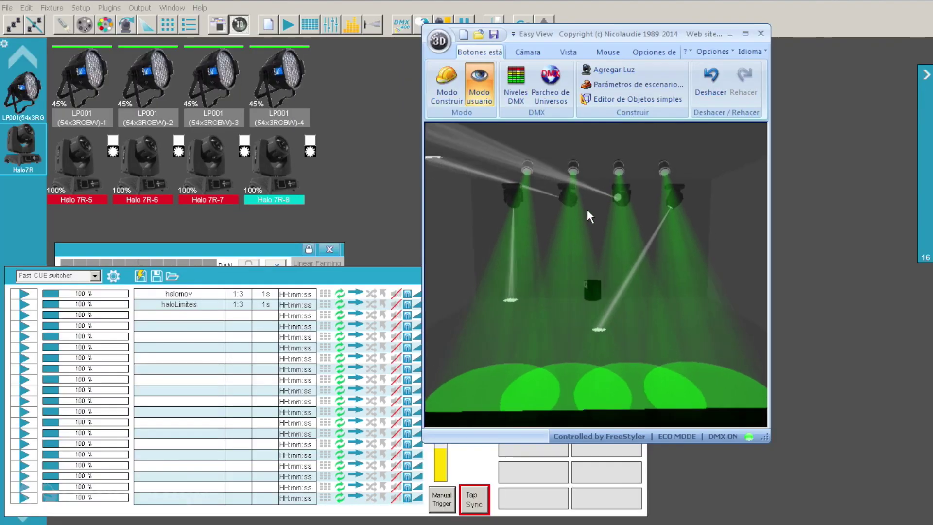
left_click(293, 290)
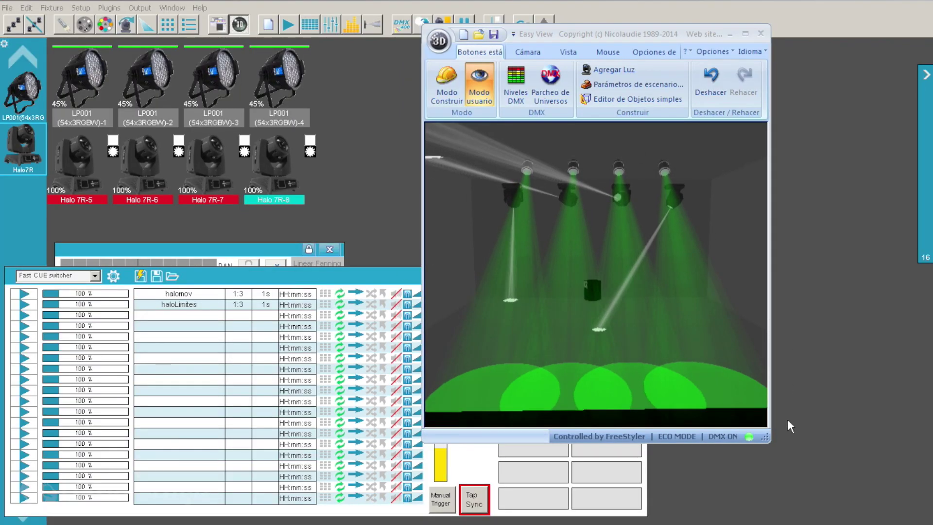
left_click_drag(769, 437, 773, 357)
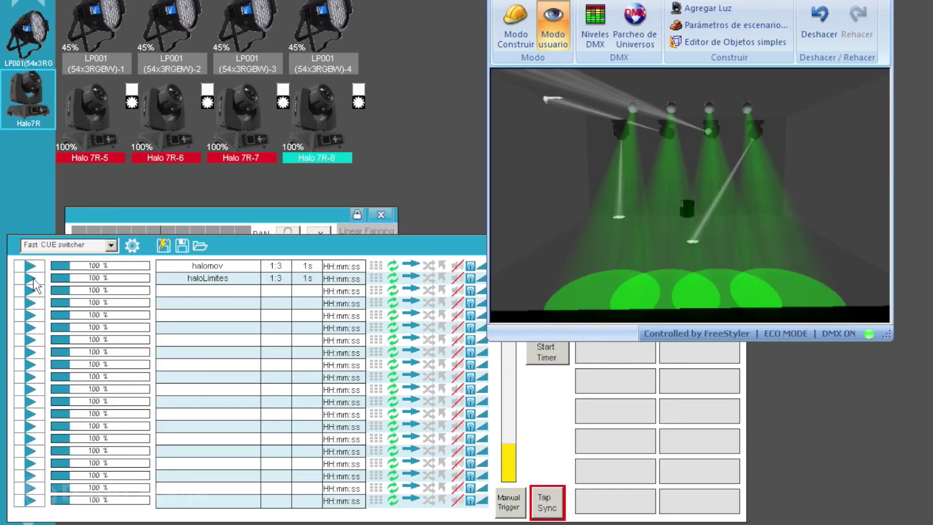
Step: Play the halomov cue and the haloLimites cue, manually trigger the haloLimites steps, and examine the heads' beams in the 3D view
left_click(30, 266)
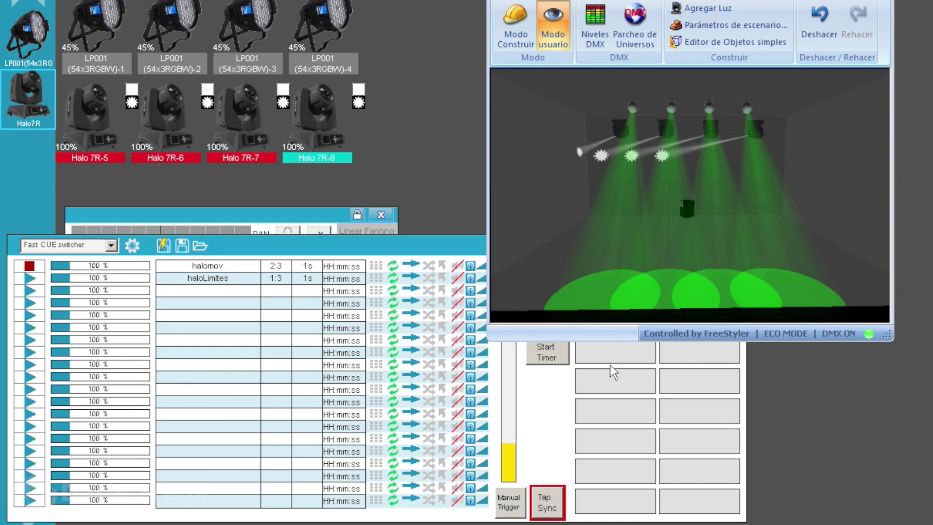
left_click(31, 279)
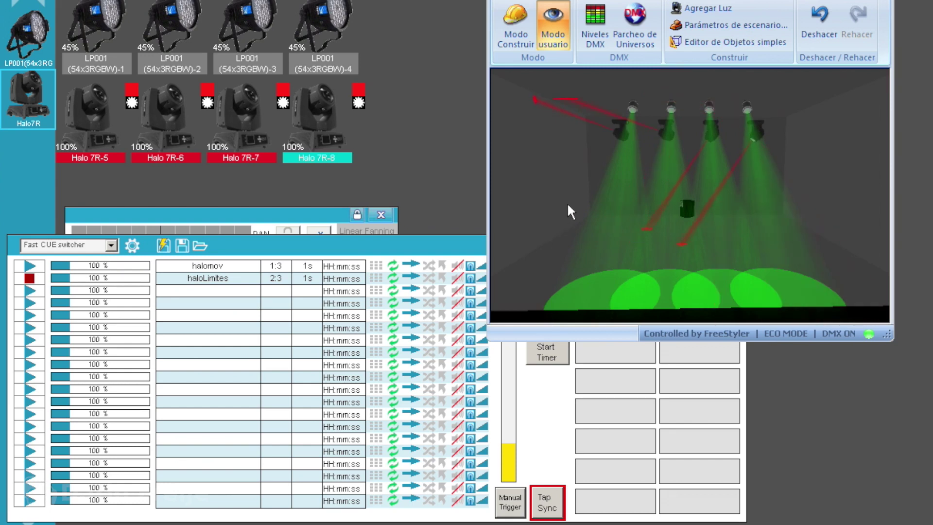
left_click(510, 503)
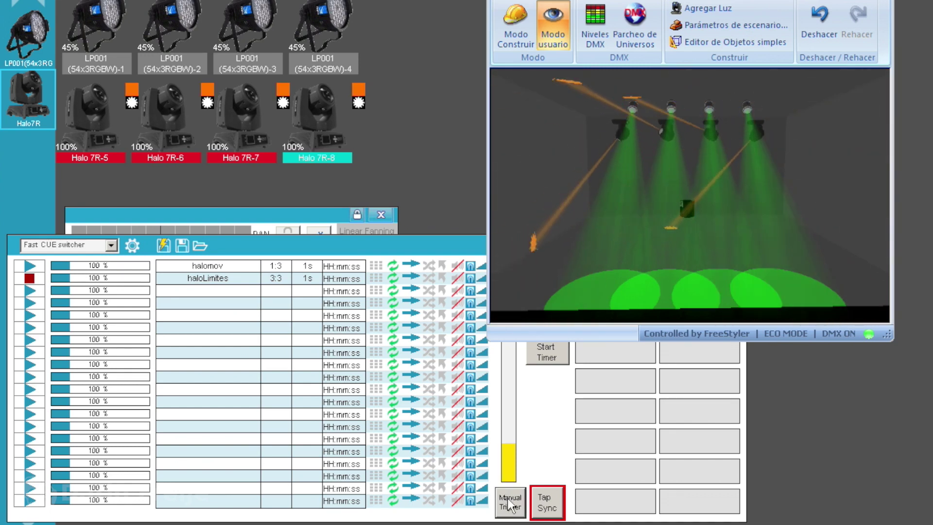
left_click(509, 503)
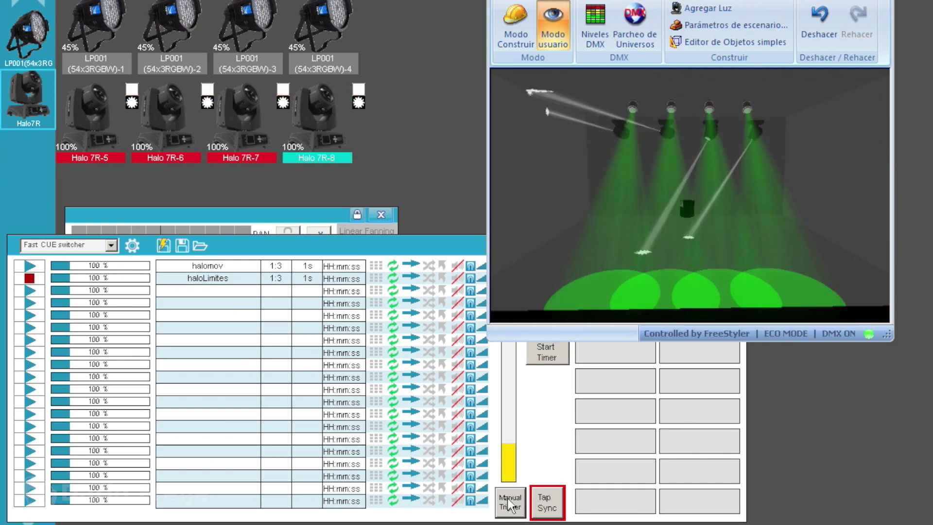
left_click_drag(699, 253, 688, 354)
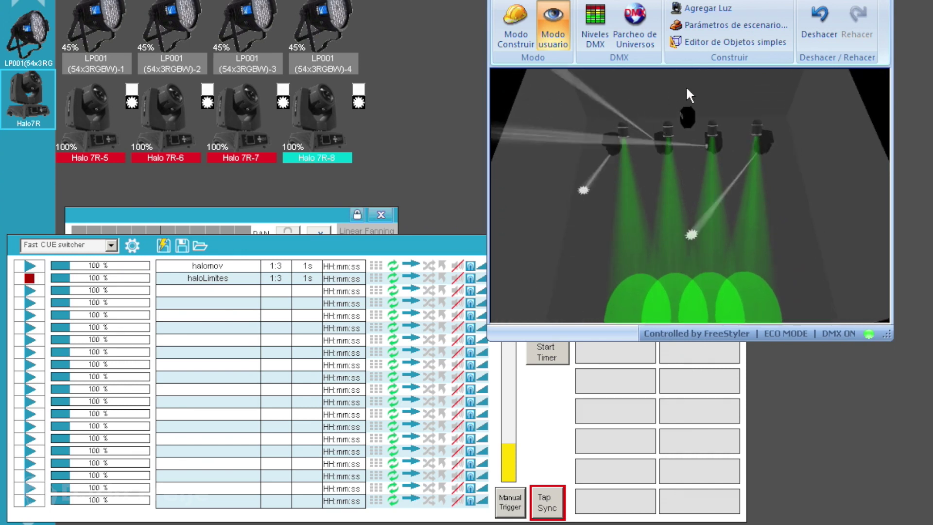
left_click_drag(621, 199, 598, 135)
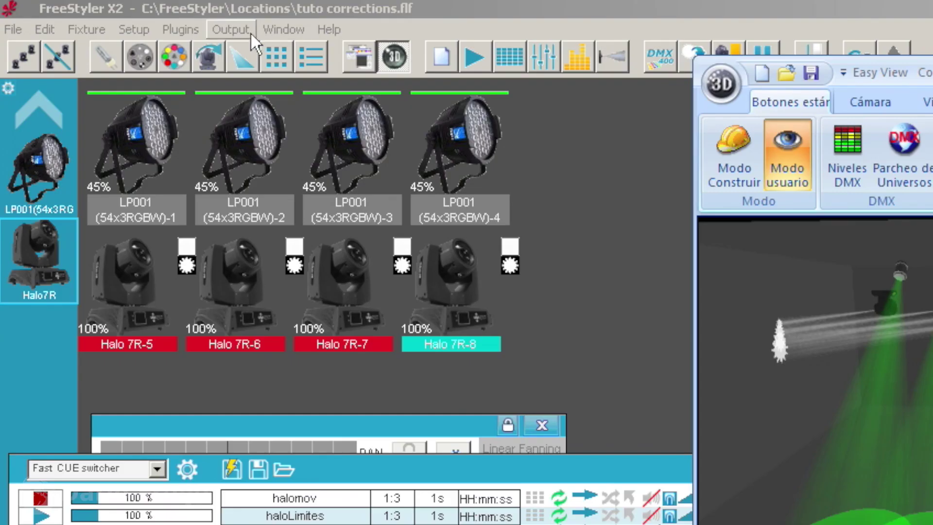
Step: Open the Correction preferences in FreeStyler Setup and move the dialog so the whole channel table is clear of the 3D view
left_click(141, 29)
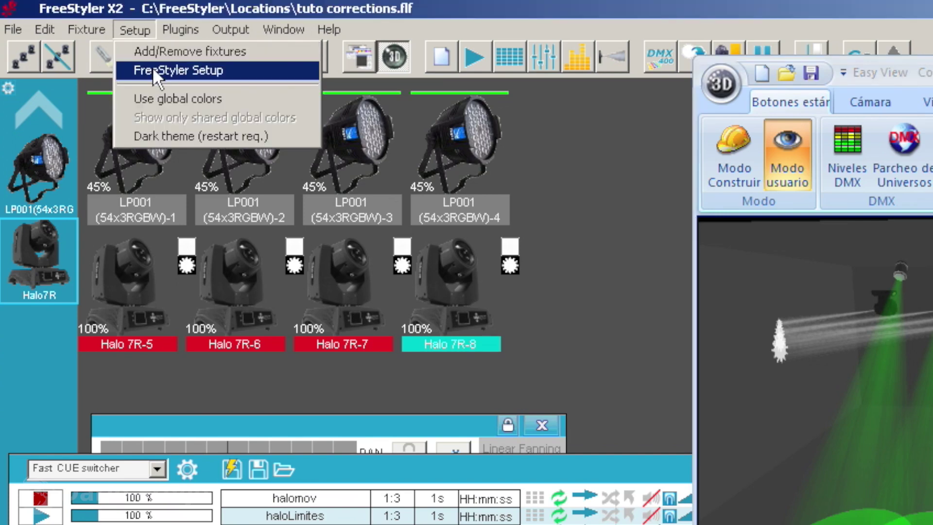
left_click(153, 70)
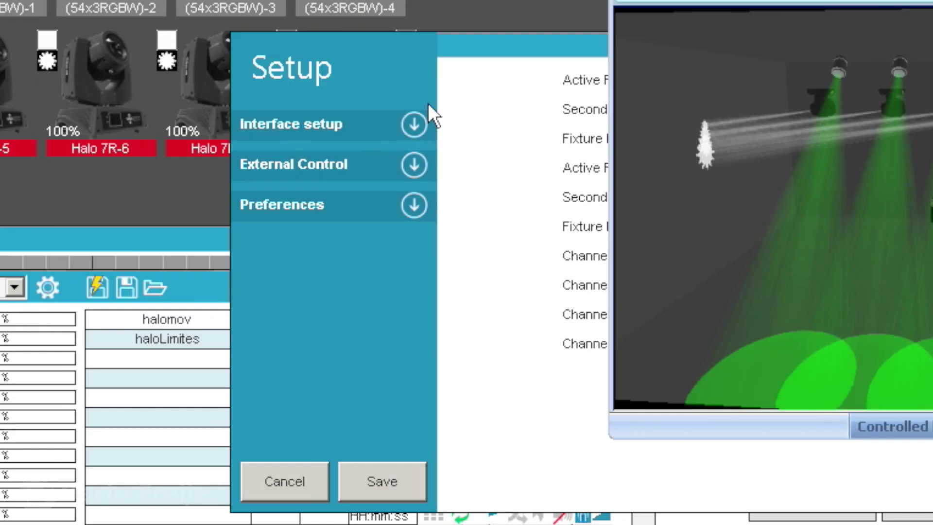
left_click(293, 213)
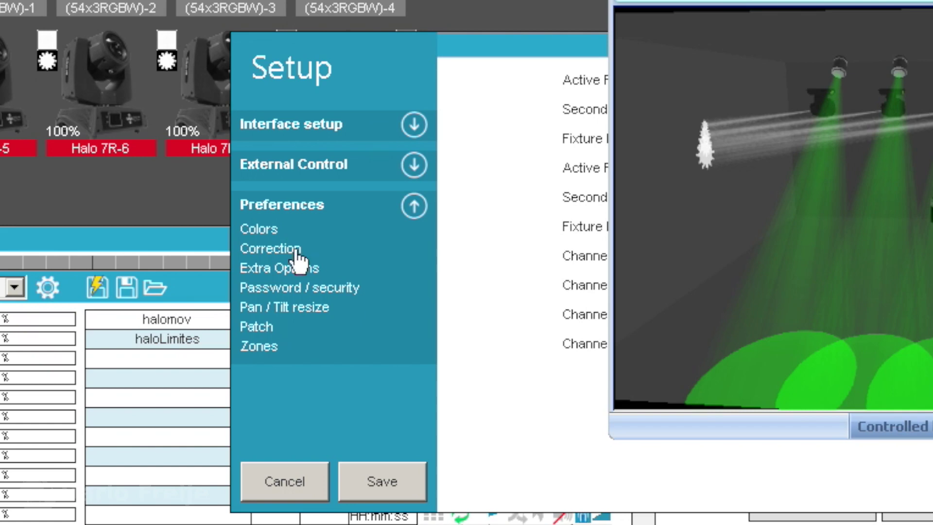
left_click(281, 251)
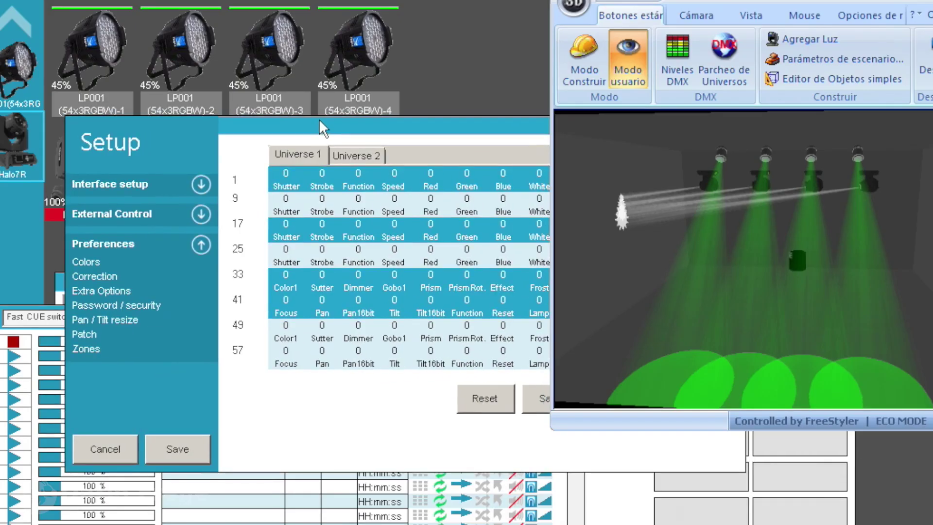
left_click_drag(320, 122, 257, 97)
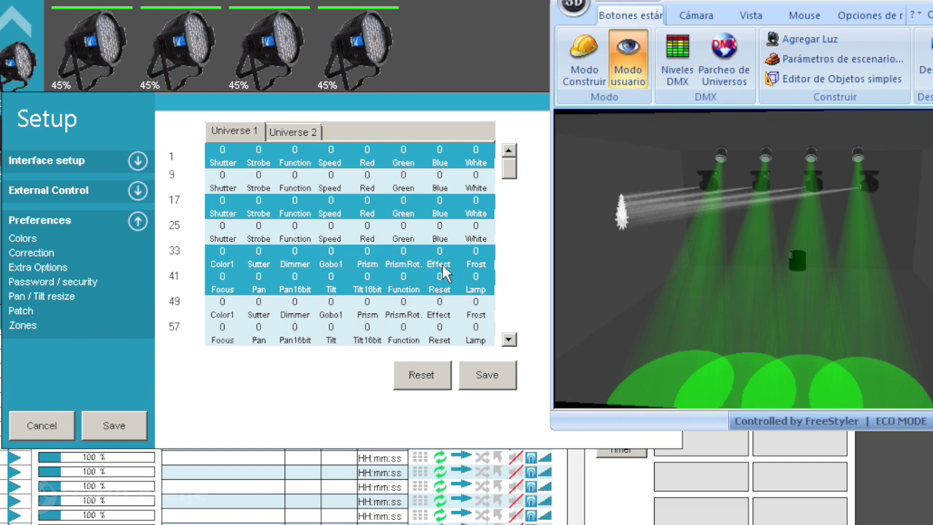
Step: Try a pan correction of 20 on the first Halo 7R head, save it, and check its beam in the 3D view
double_click(259, 277)
type("20")
left_click(489, 372)
mouse_move(698, 191)
left_mouse_down()
mouse_move(716, 249)
mouse_move(709, 183)
left_mouse_up()
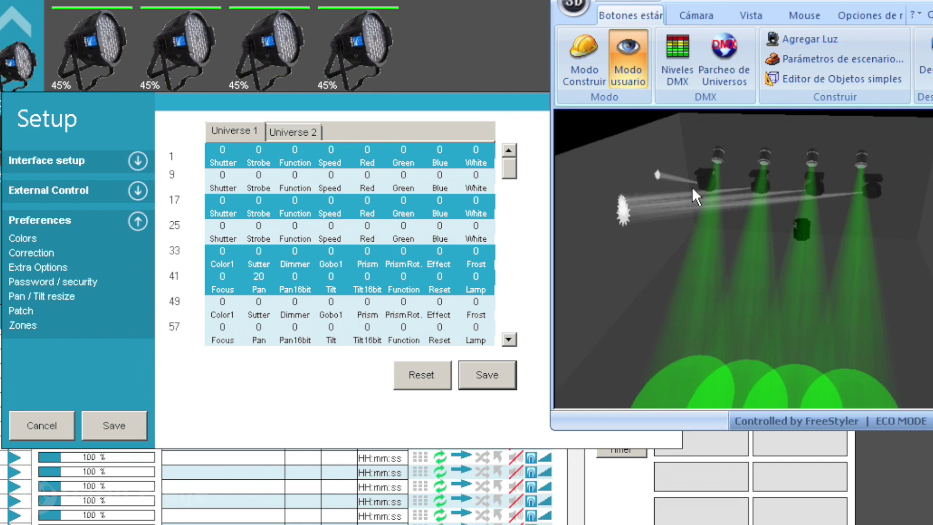
left_click_drag(708, 160, 759, 142)
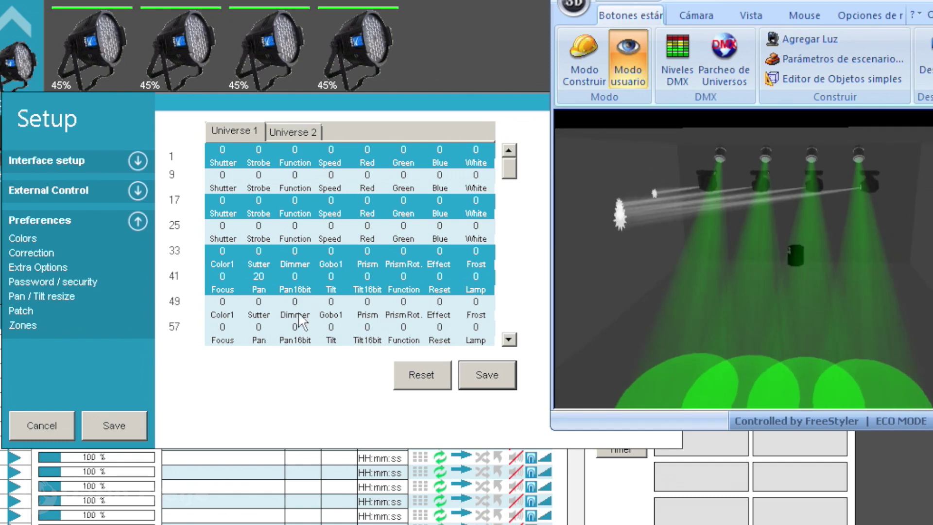
Step: Try a pan correction of 40 on the first Halo 7R head and save it
double_click(258, 276)
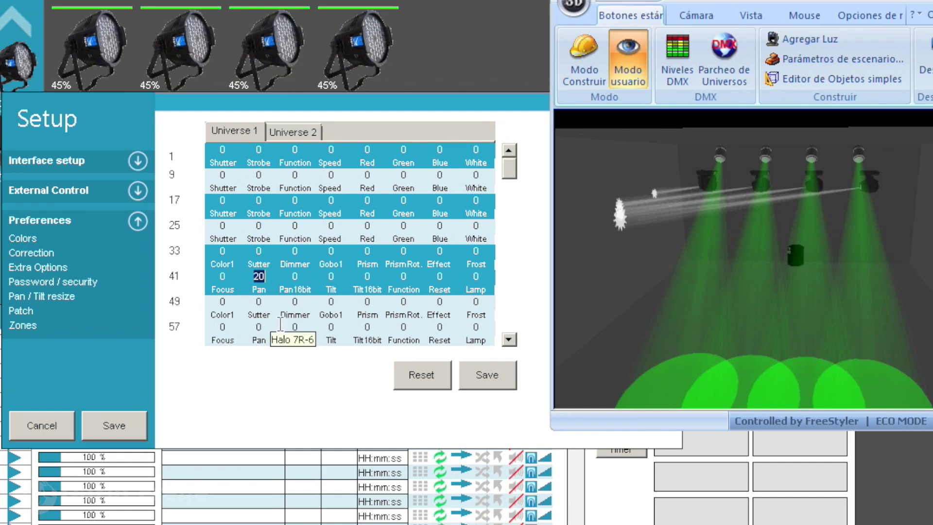
type("40")
left_click(482, 372)
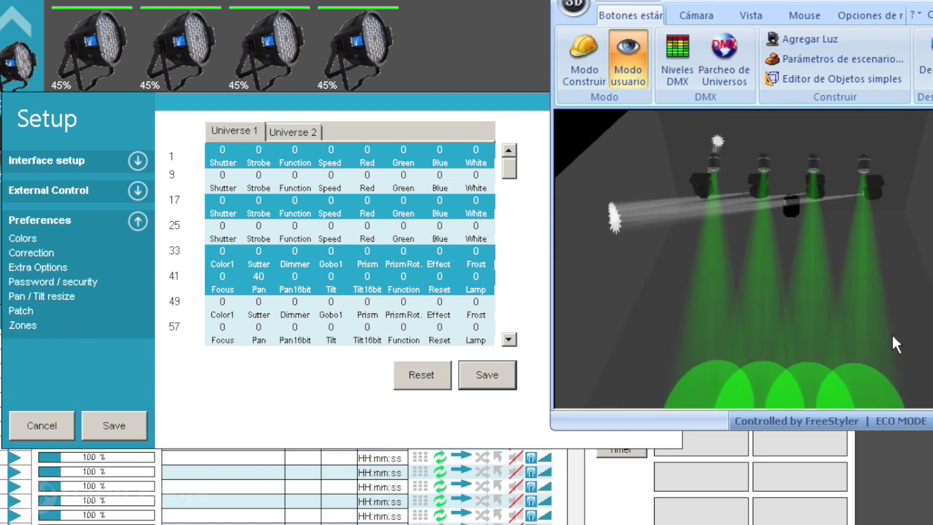
Step: Show the stage from above in Easy View and refine the first Halo 7R head's pan correction to 45, then 43, saving each
left_click(696, 16)
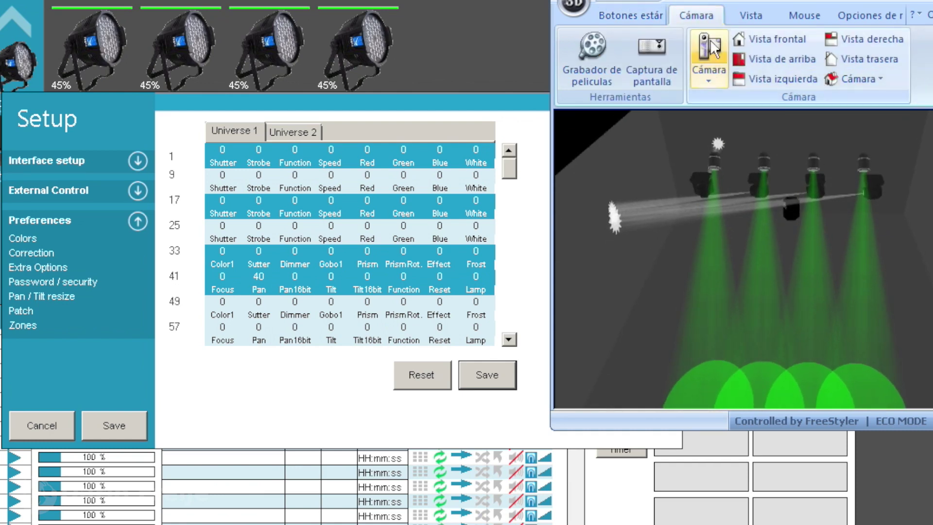
left_click(777, 58)
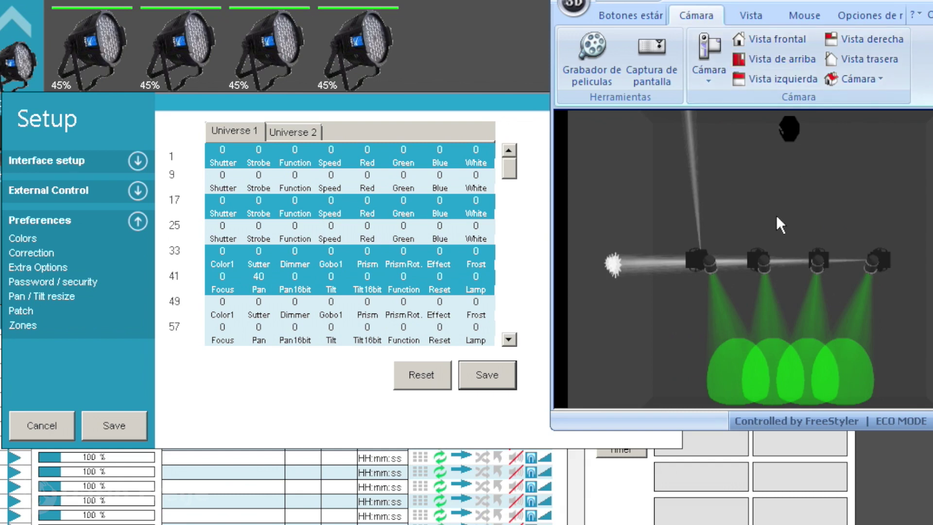
scroll(787, 197, "down", 3)
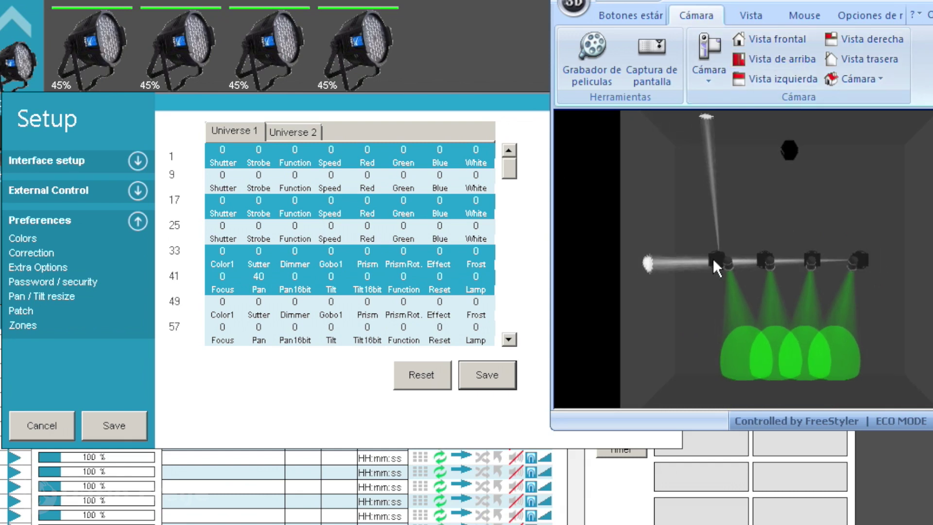
left_click(258, 275)
type("45")
left_click(483, 374)
left_click(259, 276)
type("43")
left_click(493, 377)
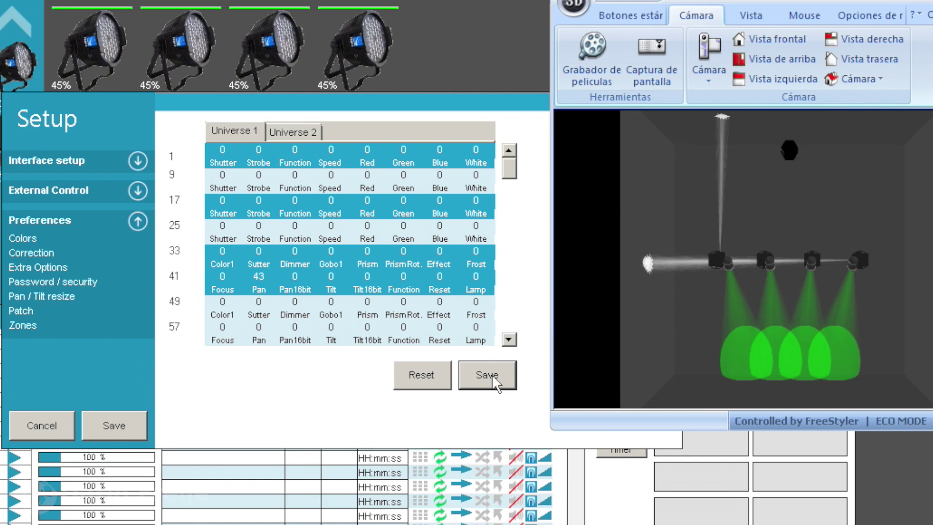
Step: Try a pan correction of 42 on Halo 7R-5 and Halo 7R-6, saving after each change
left_click(259, 276)
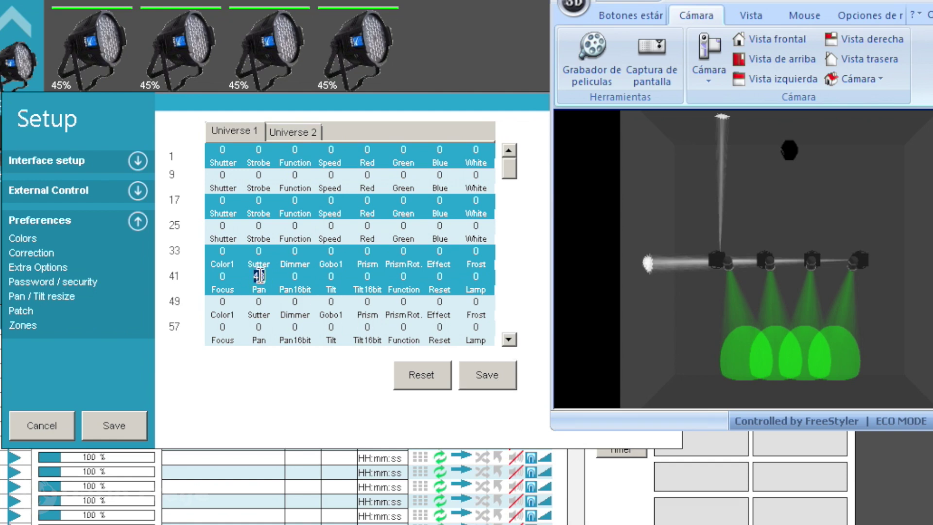
type("42")
left_click(474, 380)
left_click_drag(860, 246, 833, 258)
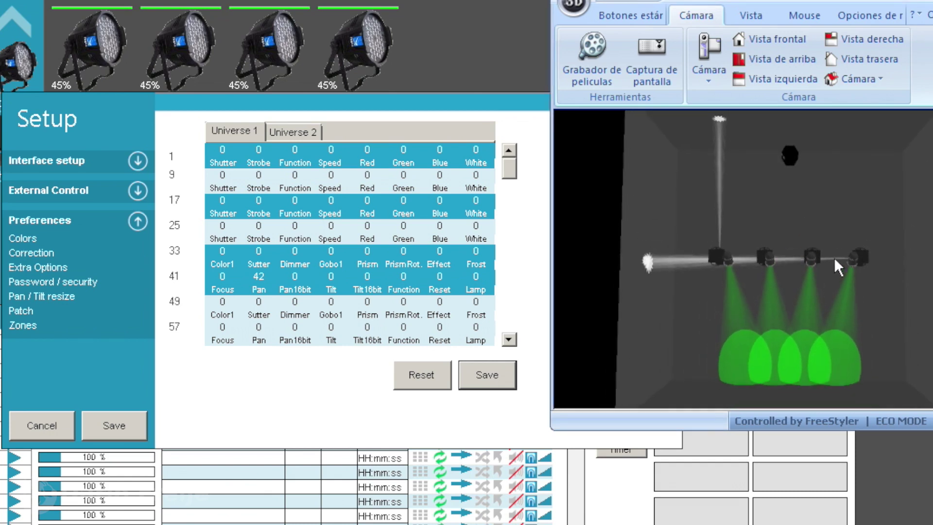
double_click(258, 326)
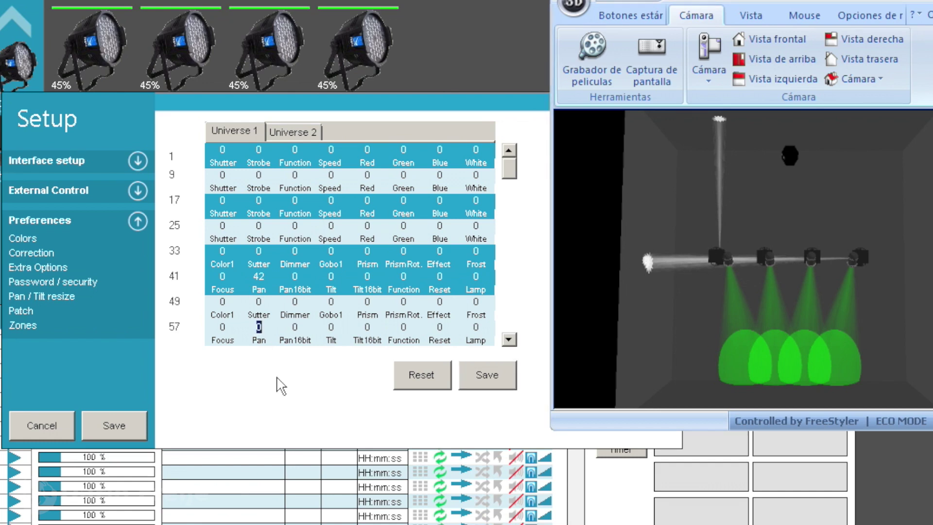
type("42")
left_click(473, 375)
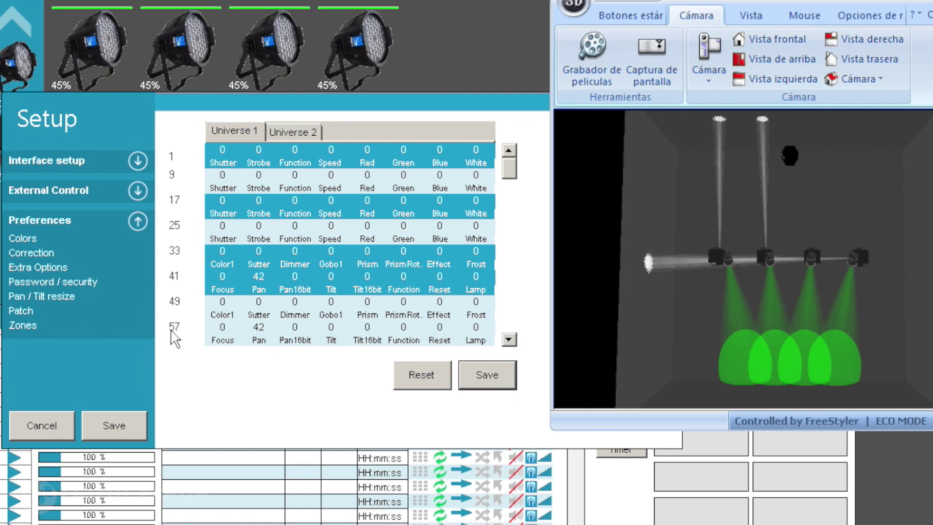
Step: Try a pan correction of 42 on Halo 7R-7 and Halo 7R-8, saving after each change
left_click(508, 340)
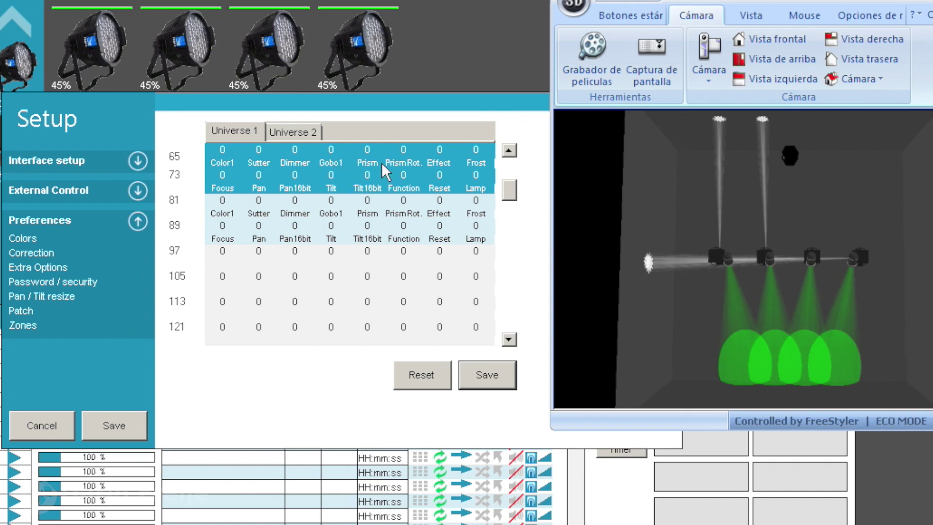
left_click(258, 178)
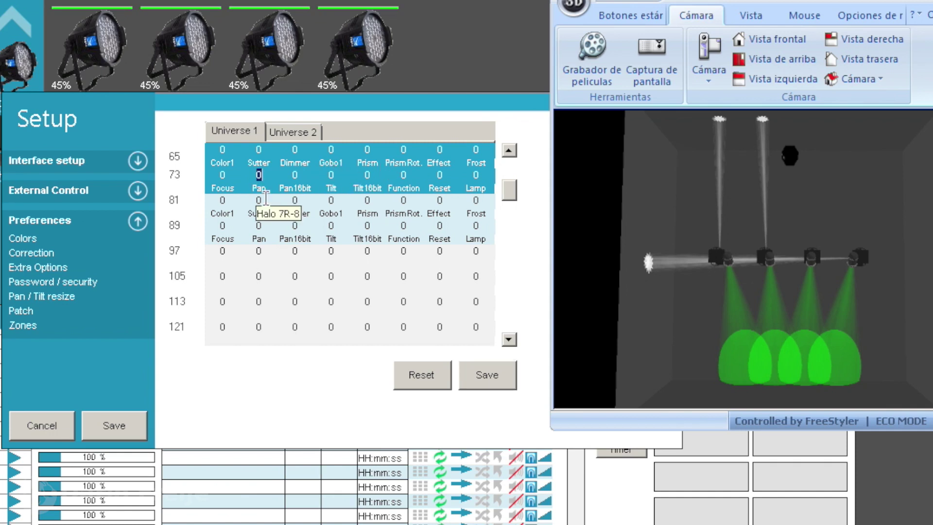
type("42")
left_click(488, 371)
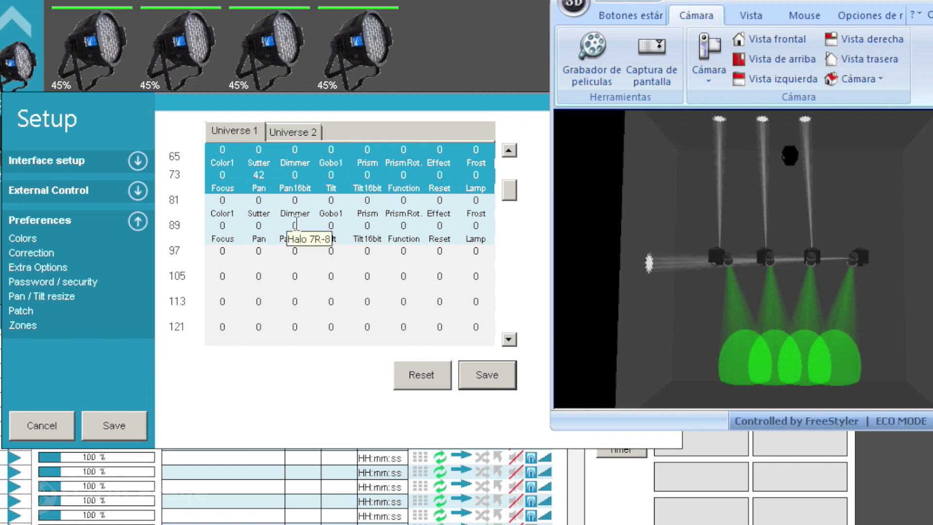
left_click(258, 225)
type("42")
left_click(483, 372)
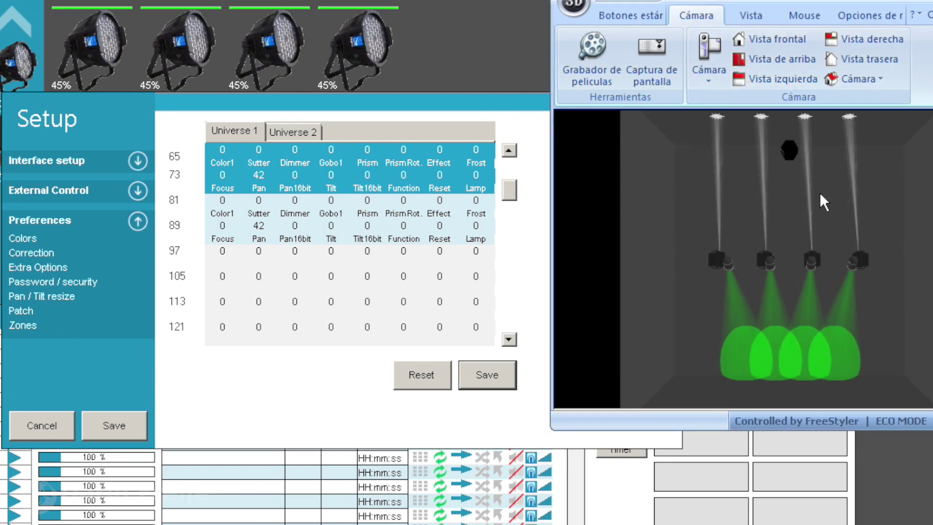
Step: Set the pan correction of Halo 7R-7 and Halo 7R-8 to 43 and save
left_click(259, 176)
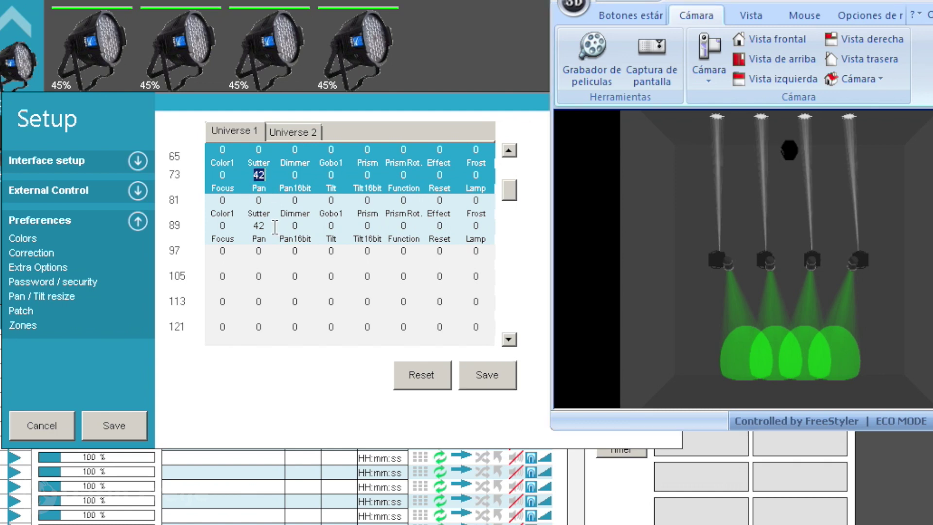
type("43")
left_click(490, 372)
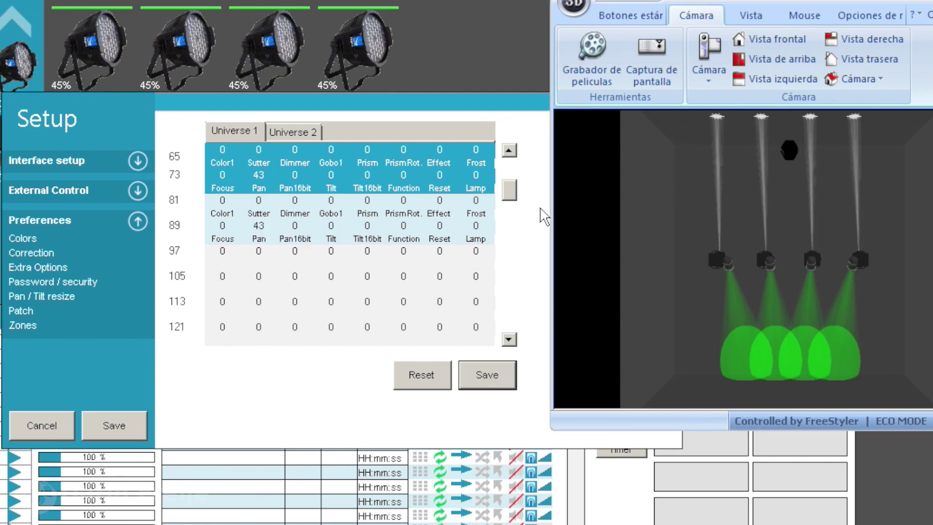
Step: Set the pan correction of Halo 7R-5 and Halo 7R-6 to 43, save, and check the beams' alignment in the 3D view
scroll(509, 158, "up", 3)
left_click(260, 276)
type("43")
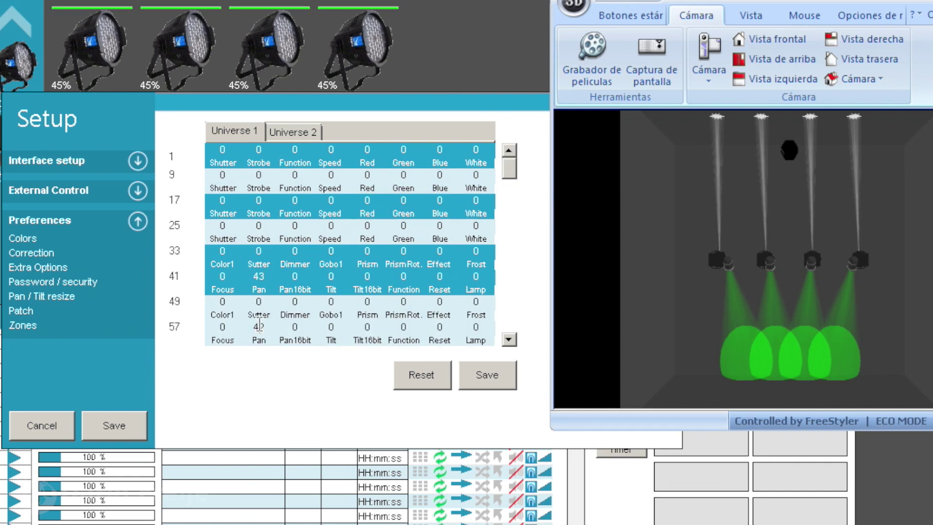
left_click(489, 375)
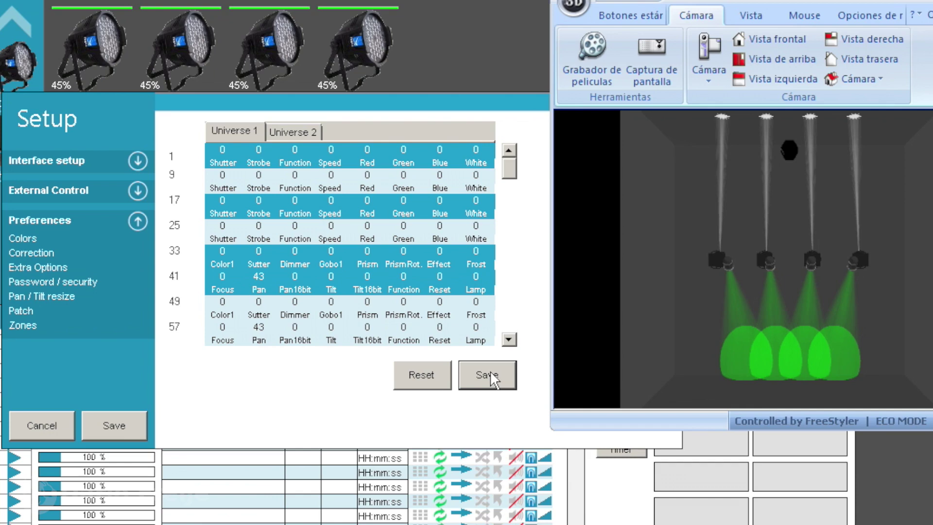
left_click_drag(687, 219, 732, 182)
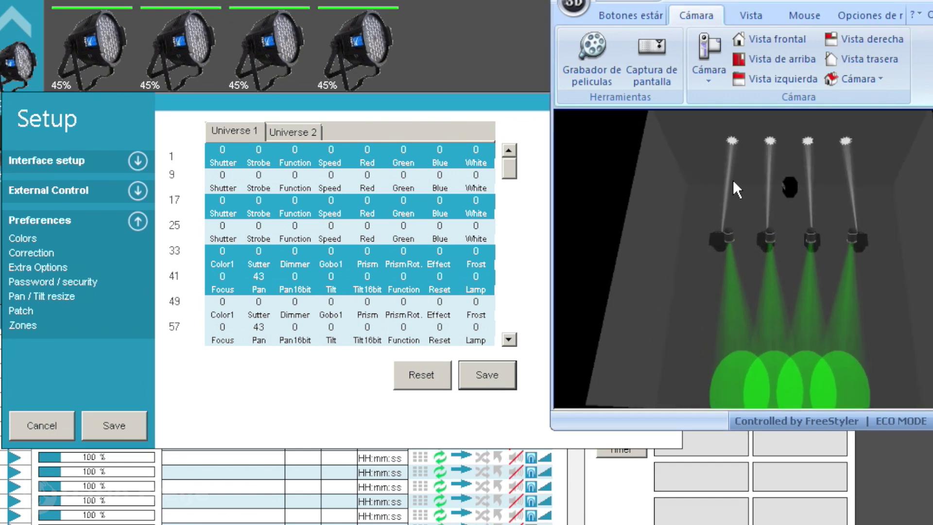
Step: Save and close the setup, step the halomov cue through its scenes, and check the Halo 7R beams' alignment in the 3D view
left_click(129, 425)
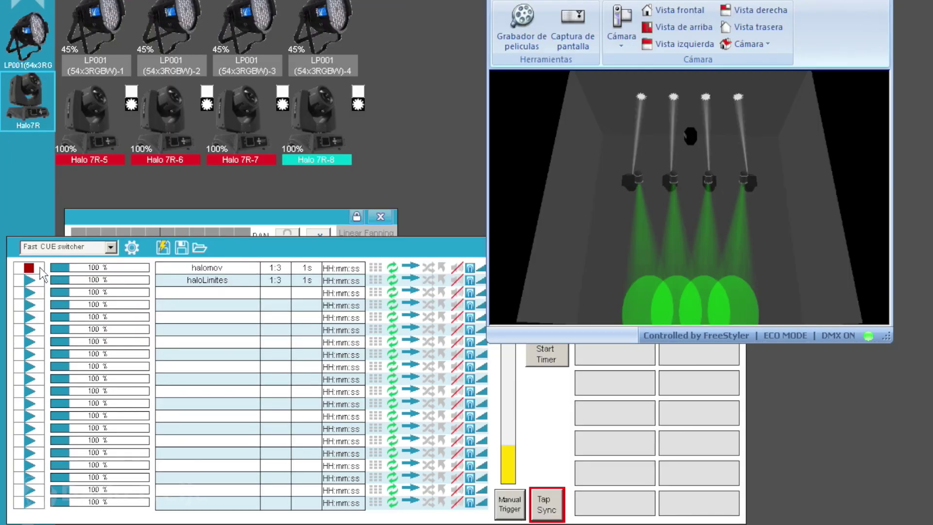
left_click(508, 504)
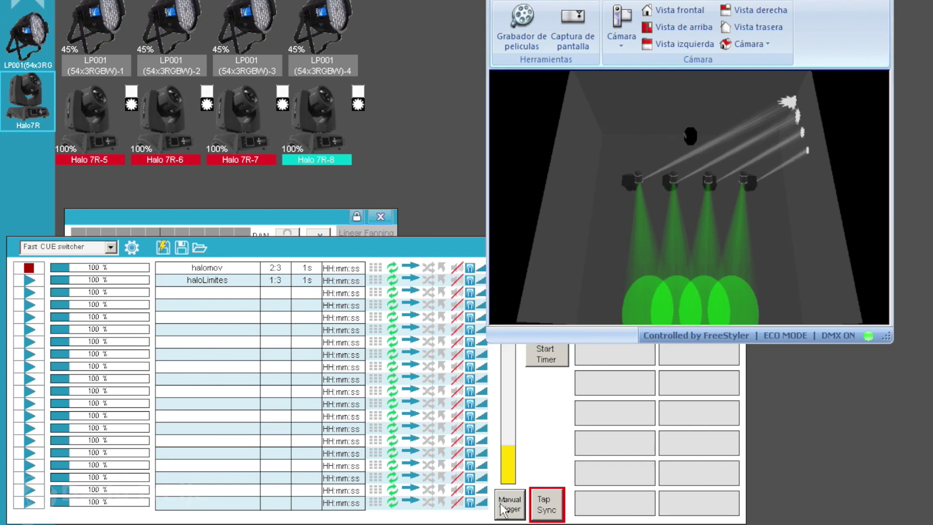
left_click_drag(753, 194, 751, 92)
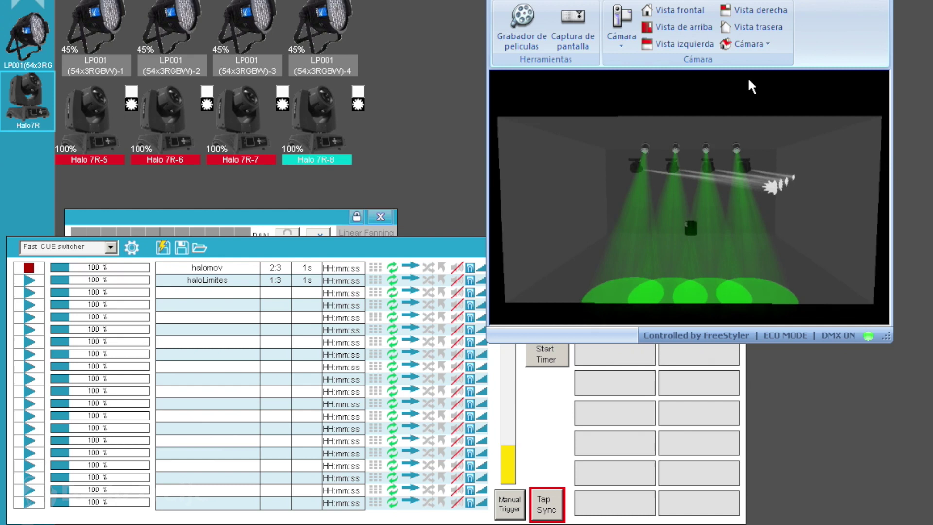
scroll(728, 148, "up", 2)
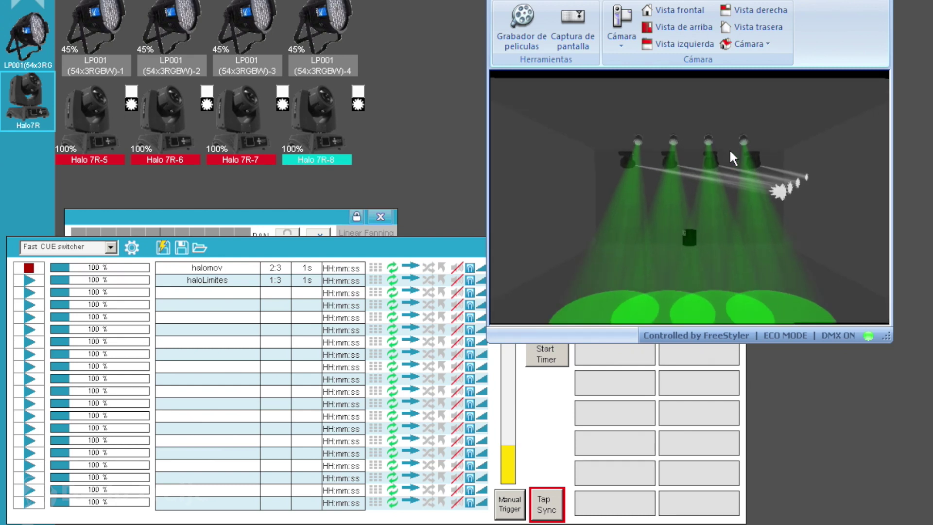
left_click(517, 506)
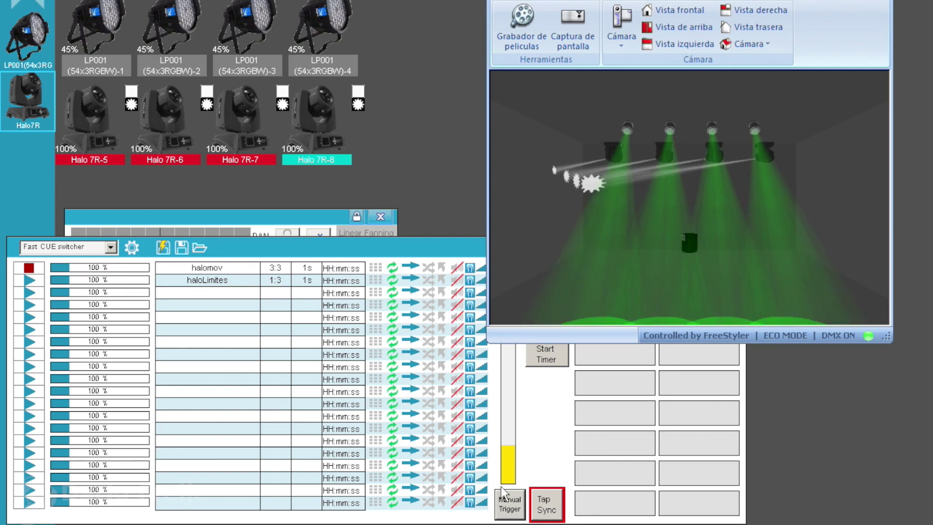
left_click(508, 509)
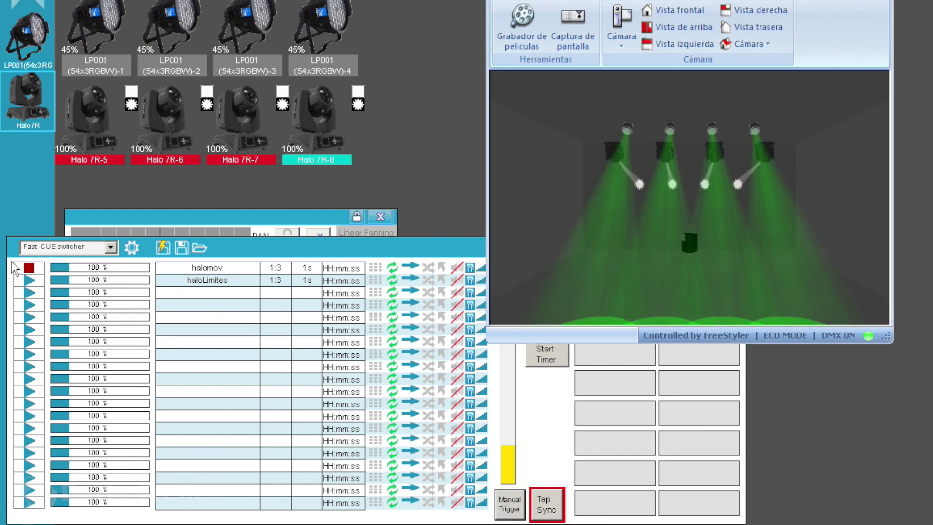
Step: Switch playback from halomov to haloLimites, advance it to scene 2, and examine the Halo 7R beams' movement from several angles
left_click(29, 268)
left_click(29, 281)
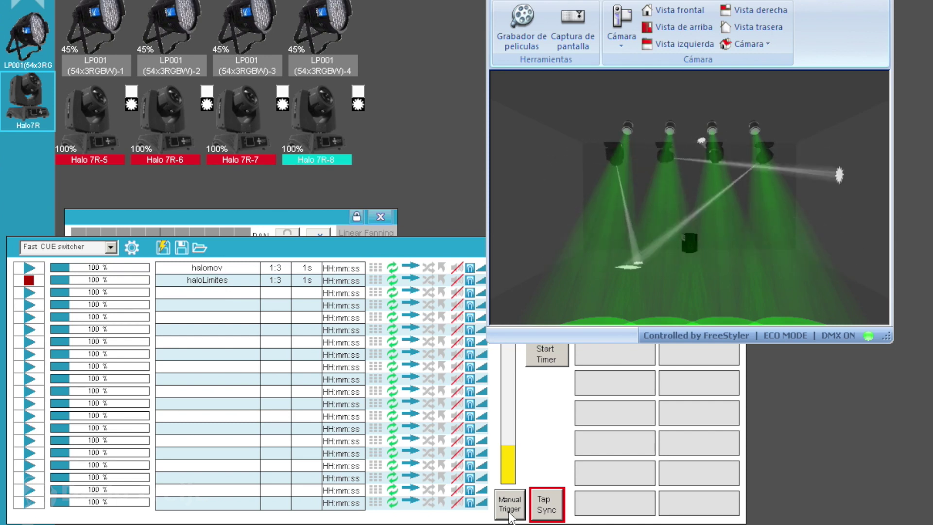
left_click(509, 514)
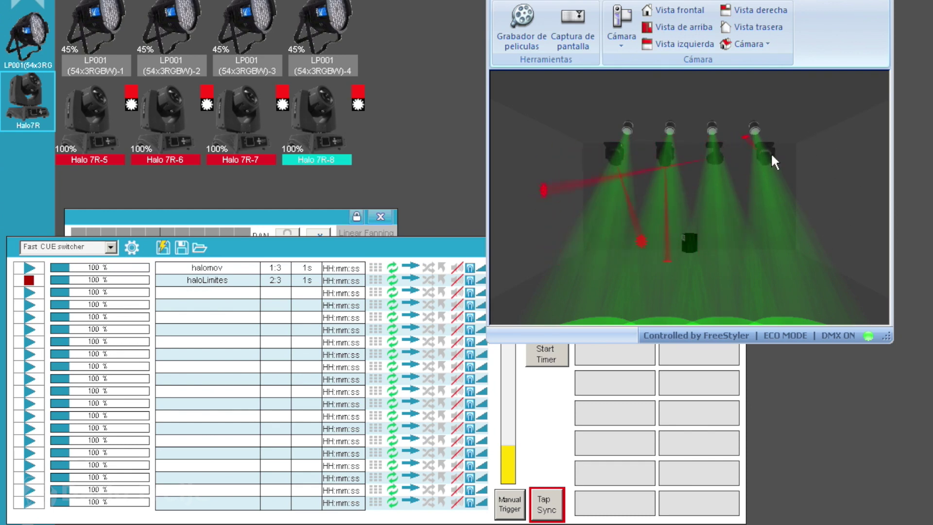
left_click_drag(771, 152, 771, 182)
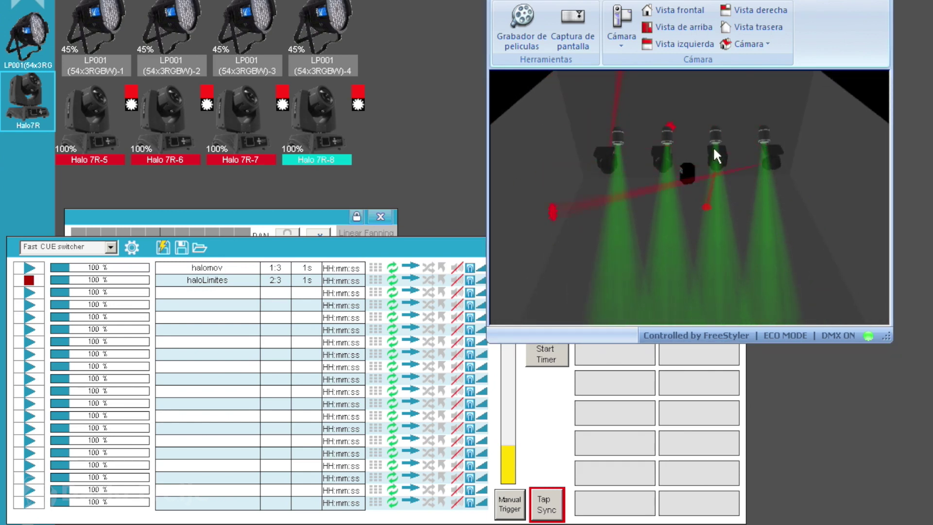
left_click_drag(753, 199, 777, 177)
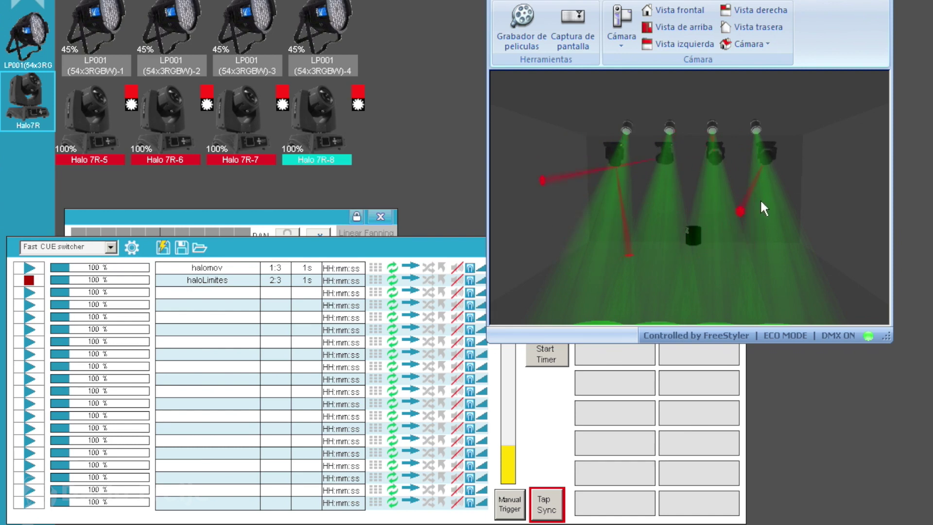
left_click_drag(762, 219, 763, 307)
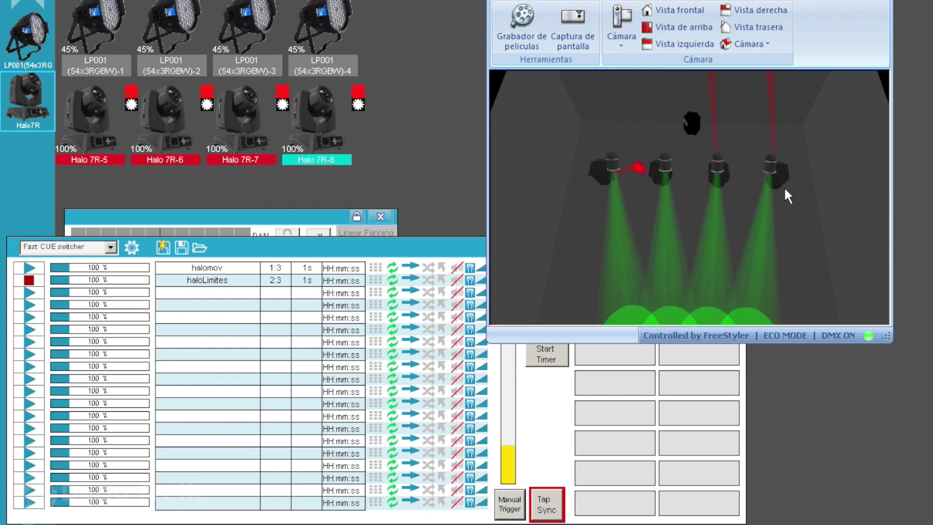
left_click_drag(784, 189, 785, 178)
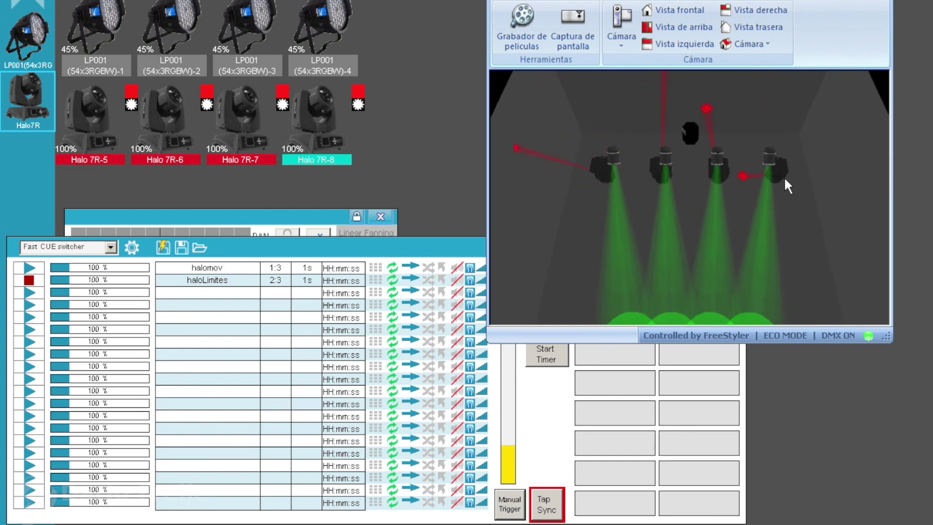
left_click_drag(779, 146, 771, 66)
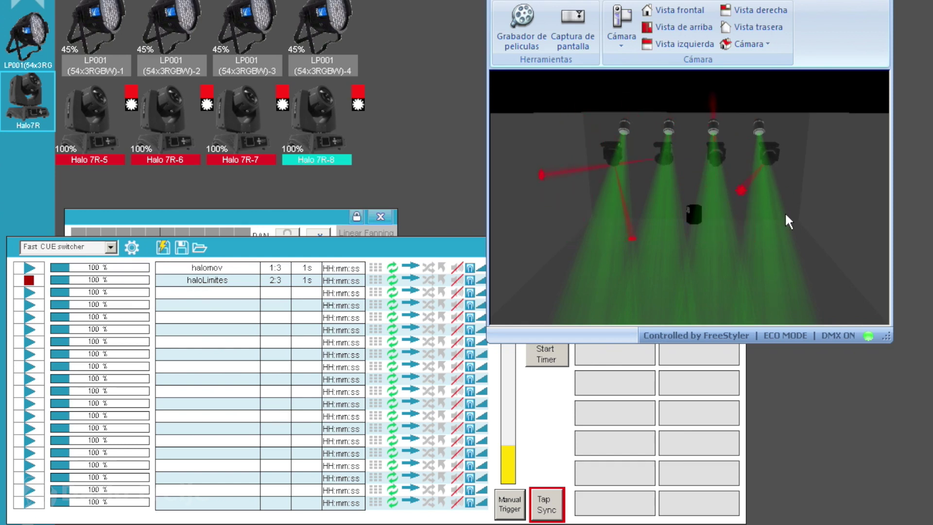
left_click_drag(837, 237, 803, 229)
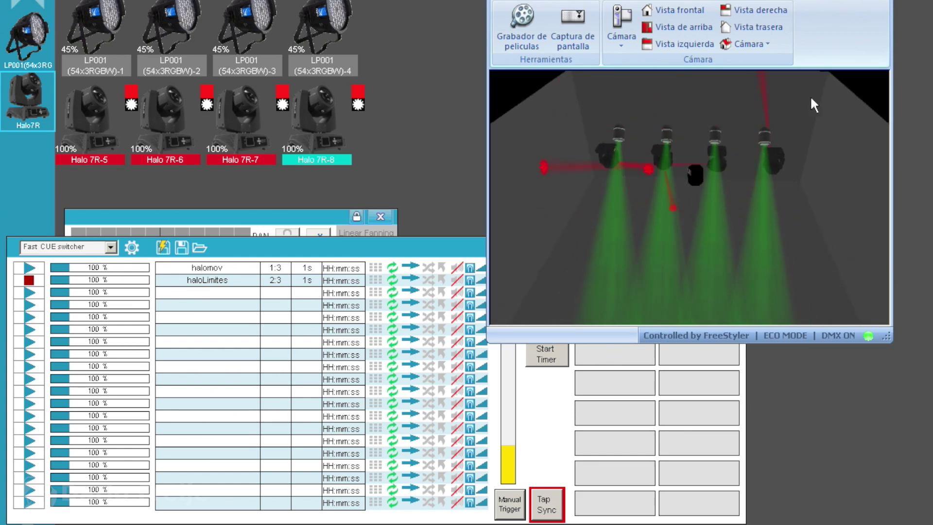
left_click_drag(841, 189, 856, 210)
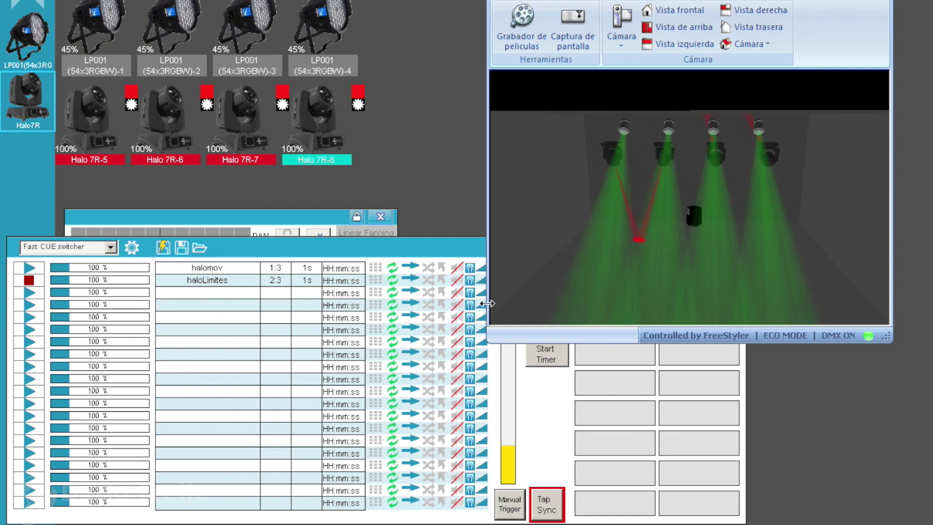
Step: Advance haloLimites to scene 3, examine the beams from several angles, and stop the cue
left_click(508, 508)
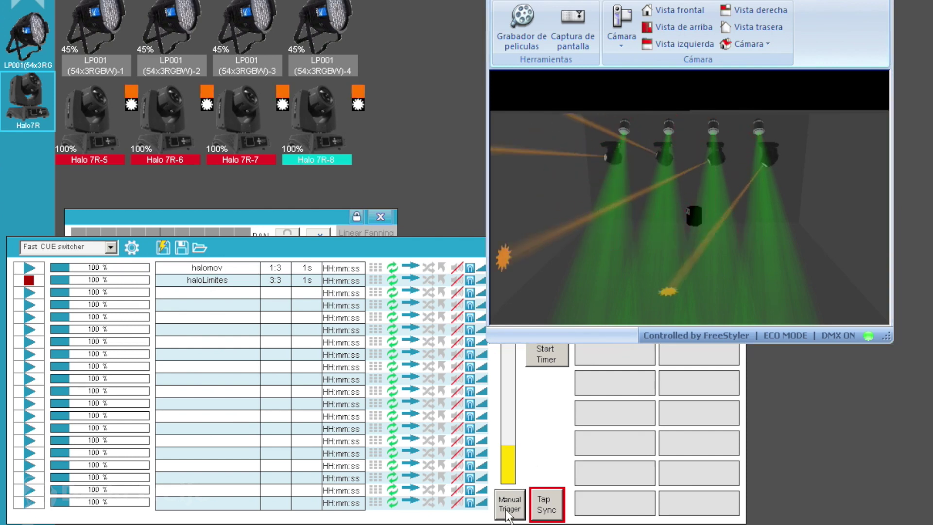
left_click_drag(685, 235, 697, 315)
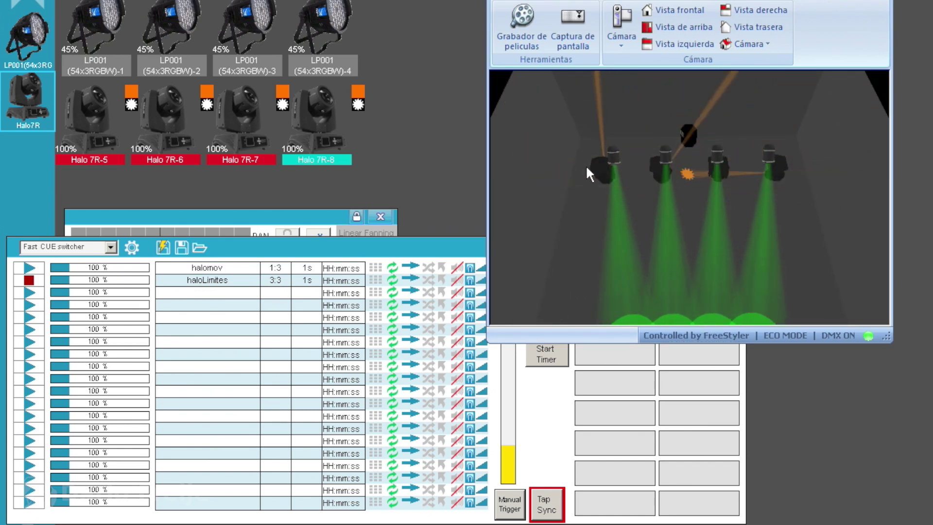
left_click_drag(611, 177, 610, 140)
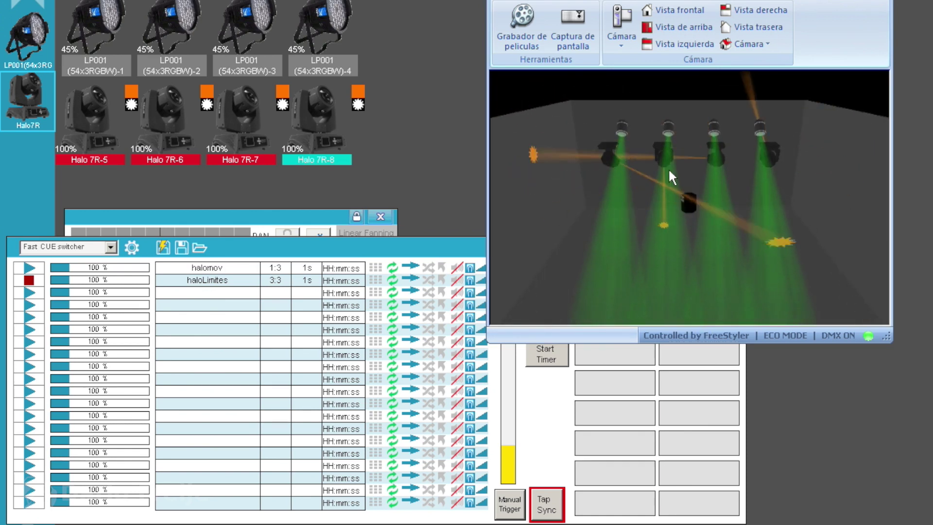
left_click_drag(666, 188, 666, 167)
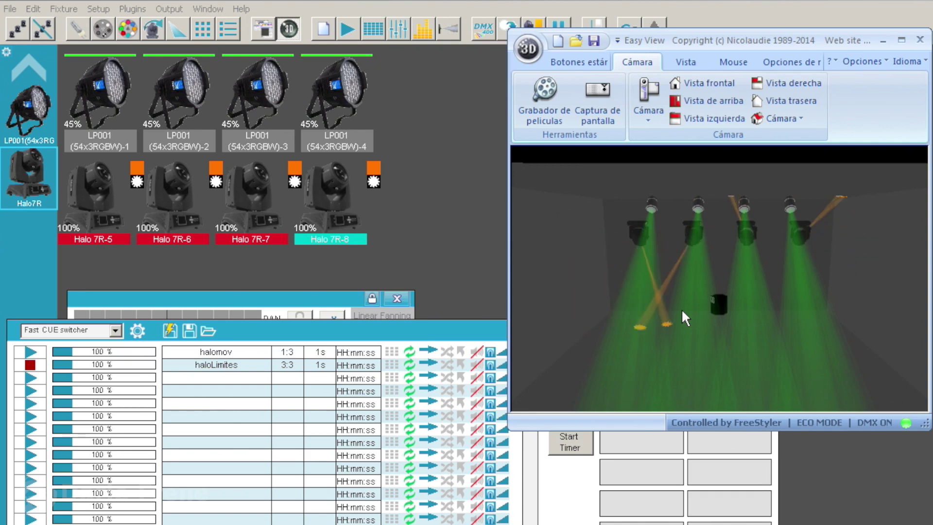
left_click(36, 367)
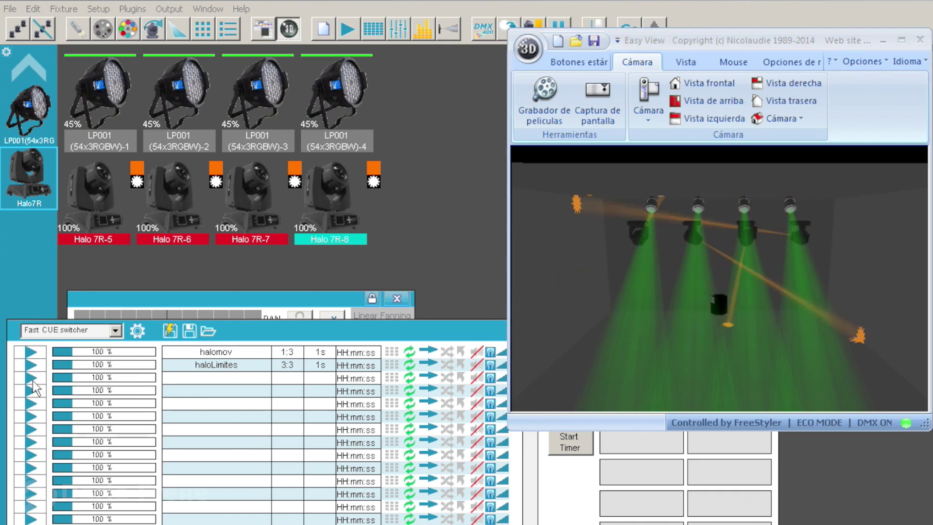
Step: Reset the Universe 1 channel corrections in FreeStyler Setup and save the setup
left_click(99, 9)
left_click(137, 39)
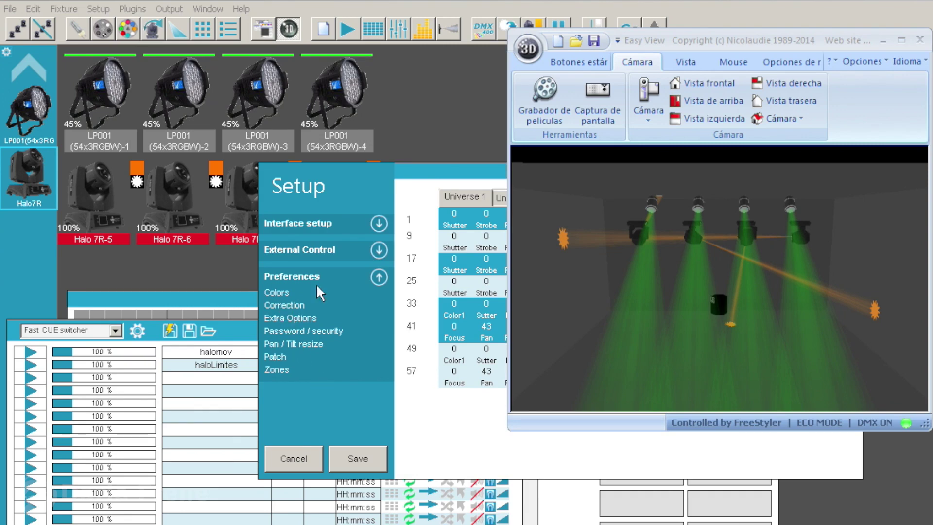
left_click_drag(444, 167, 177, 164)
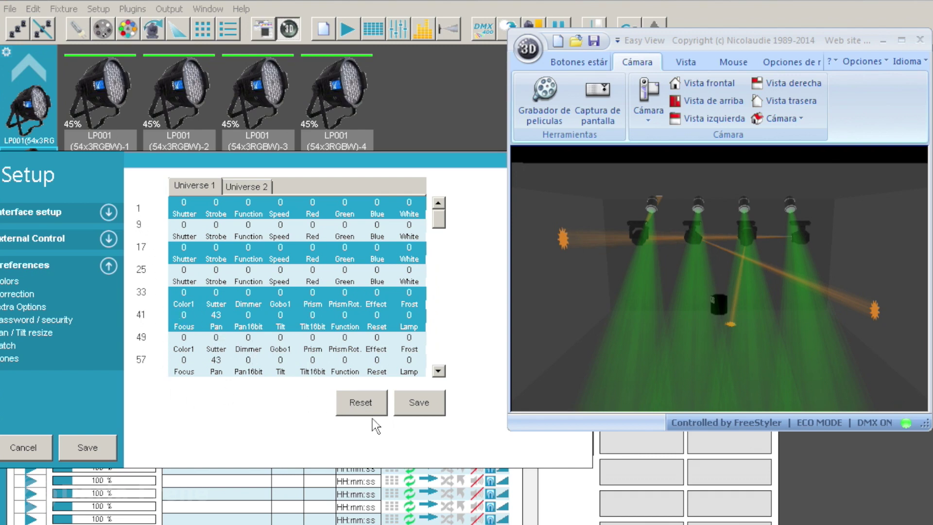
left_click(369, 405)
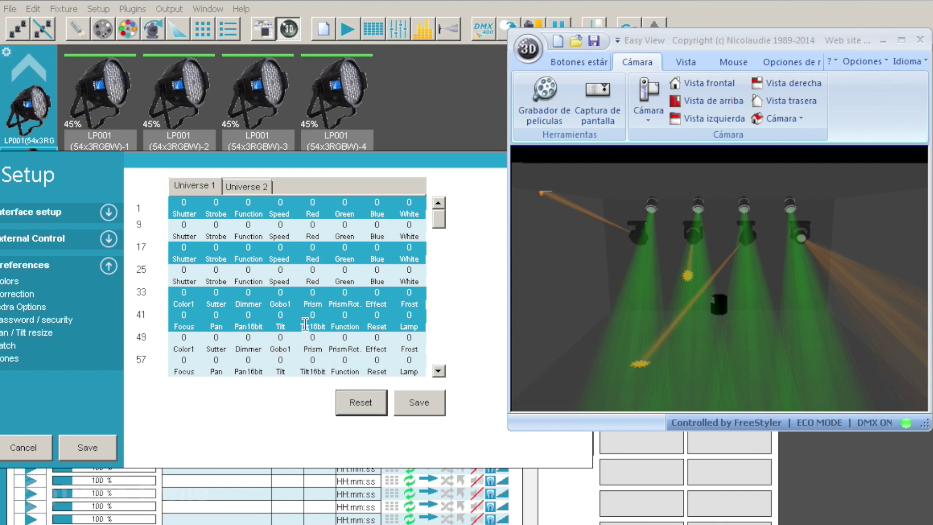
left_click(439, 331)
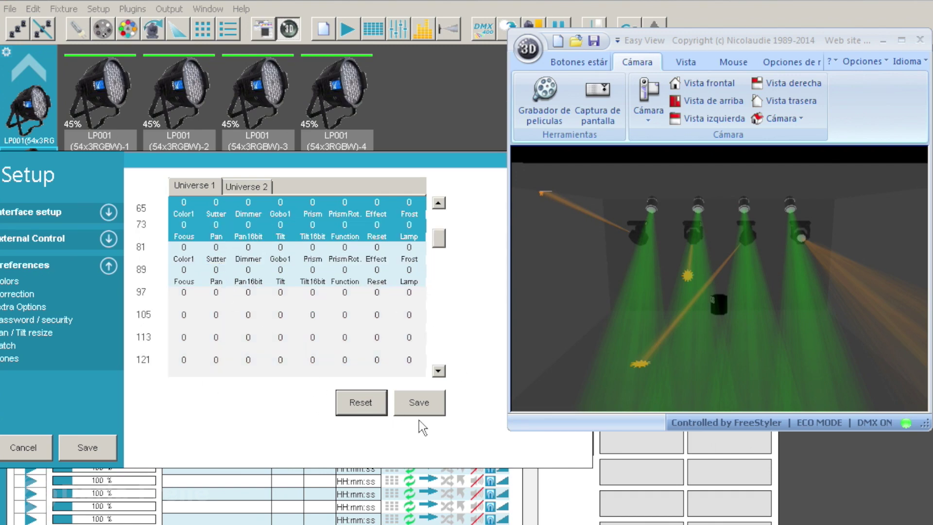
left_click(429, 406)
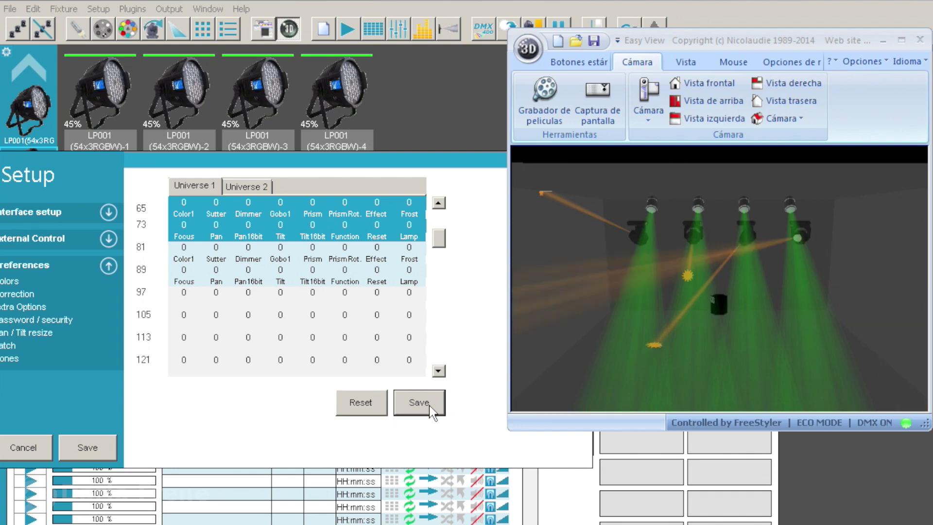
left_click(439, 214)
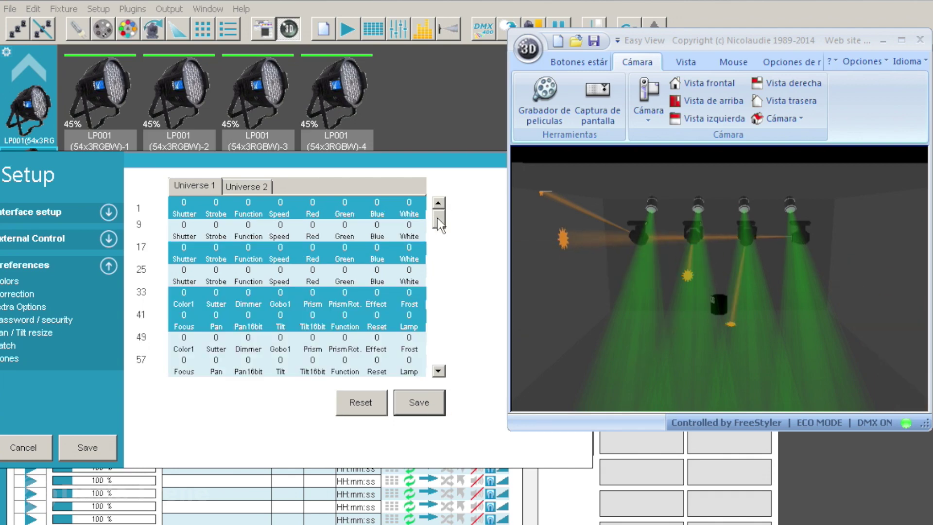
left_click(104, 446)
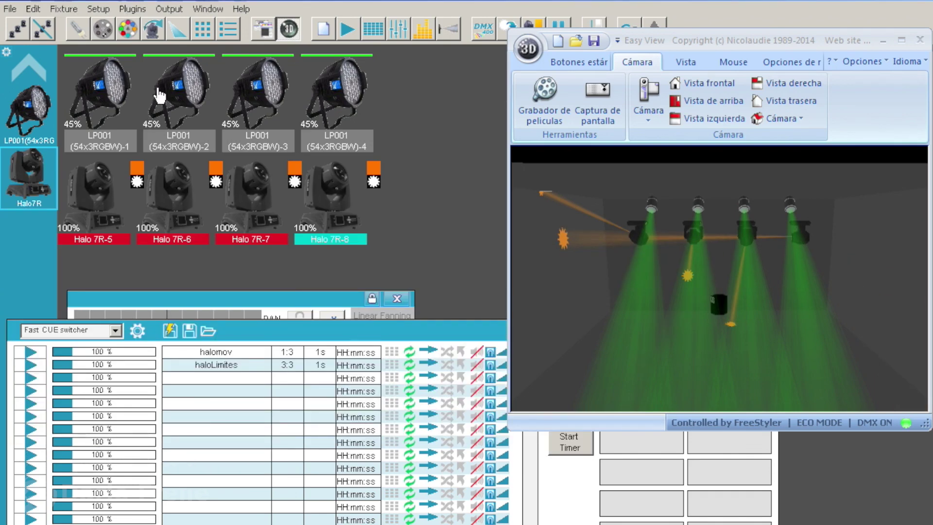
Step: Reopen the channel corrections, reset the remaining pan values of Halo 7R-7 and Halo 7R-8, and save the setup
left_click(100, 9)
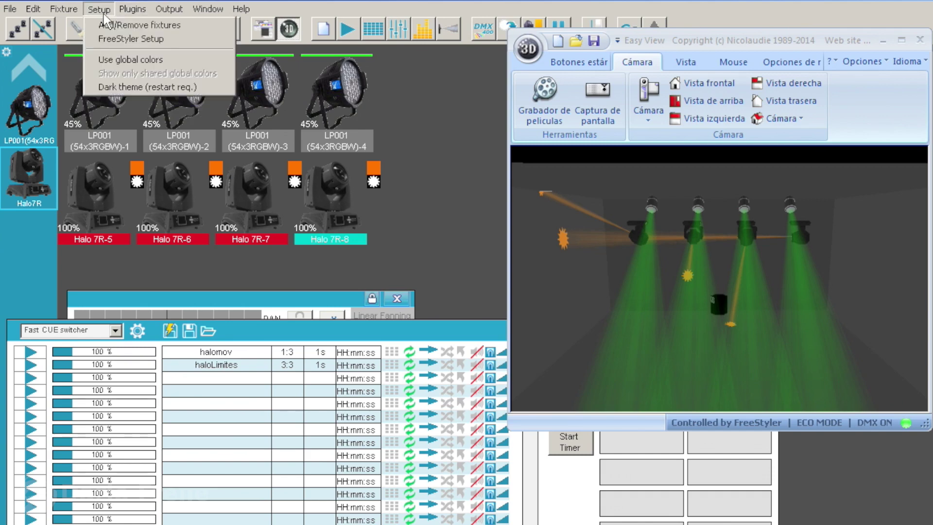
left_click(116, 40)
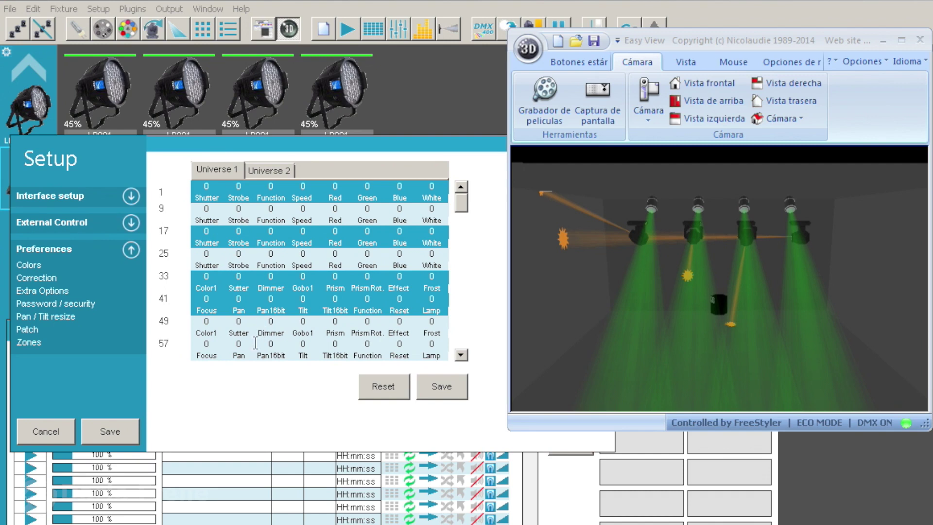
left_click(459, 326)
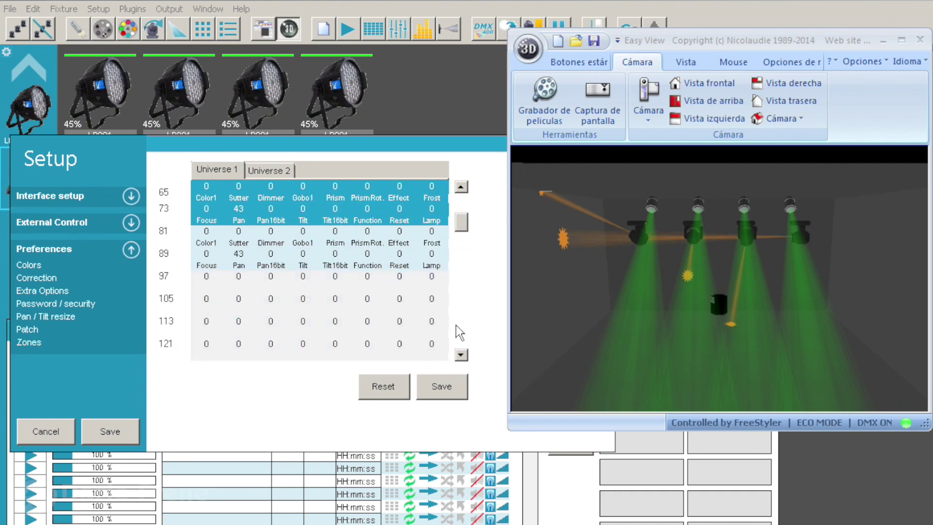
left_click(383, 387)
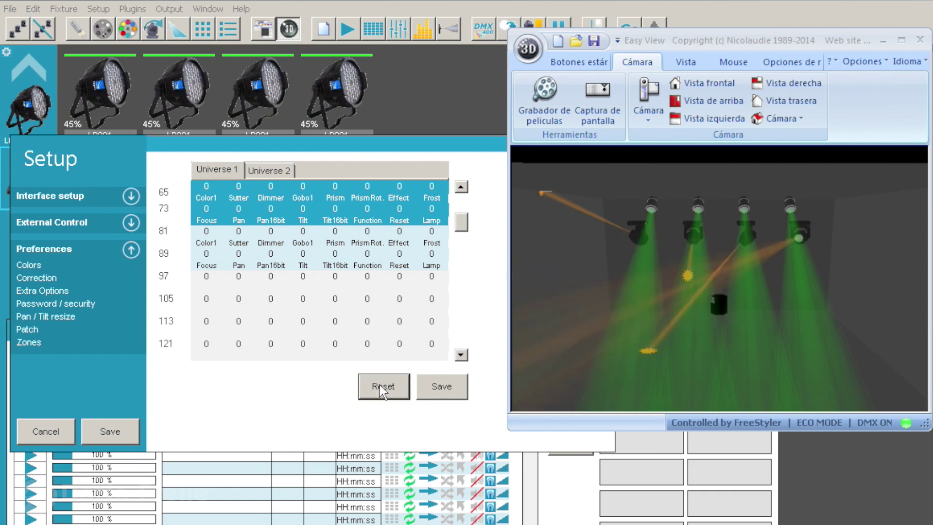
left_click(438, 388)
left_click(125, 433)
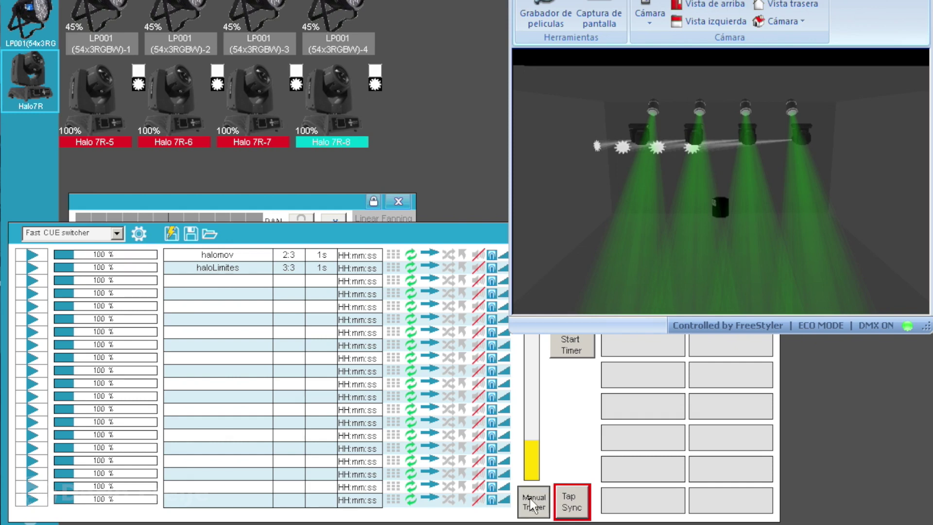
Step: Run the halomov cue through its scenes and inspect the Halo 7R beams without pan corrections from different angles
left_click(33, 254)
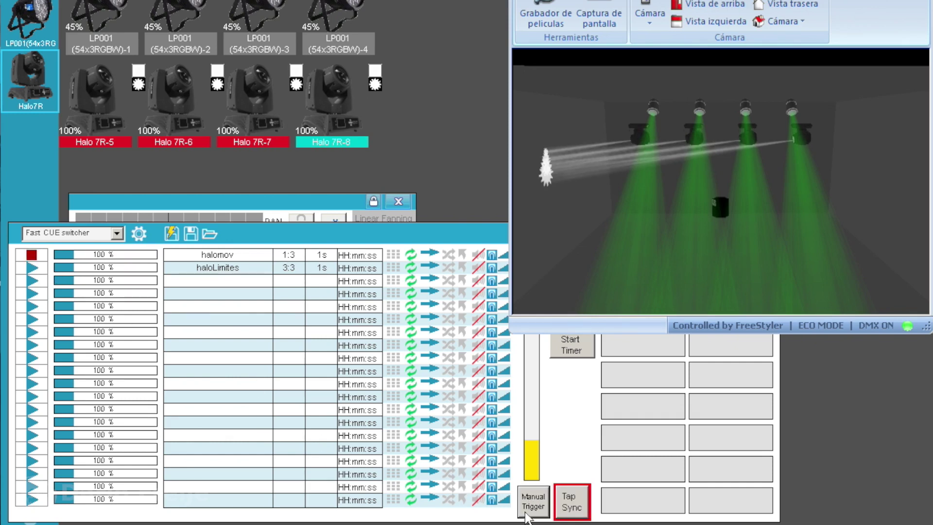
left_click(540, 510)
left_click(539, 510)
left_click(539, 510)
left_click_drag(678, 191, 672, 154)
left_click_drag(597, 256, 599, 331)
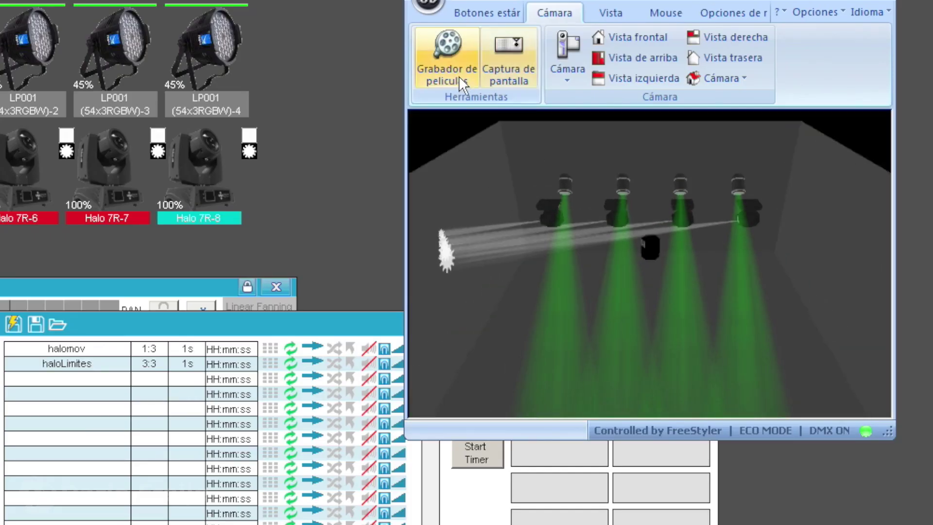
Step: Switch Easy View to build mode (Modo Construir) to show the fixture list and position options
left_click(487, 13)
left_click(419, 63)
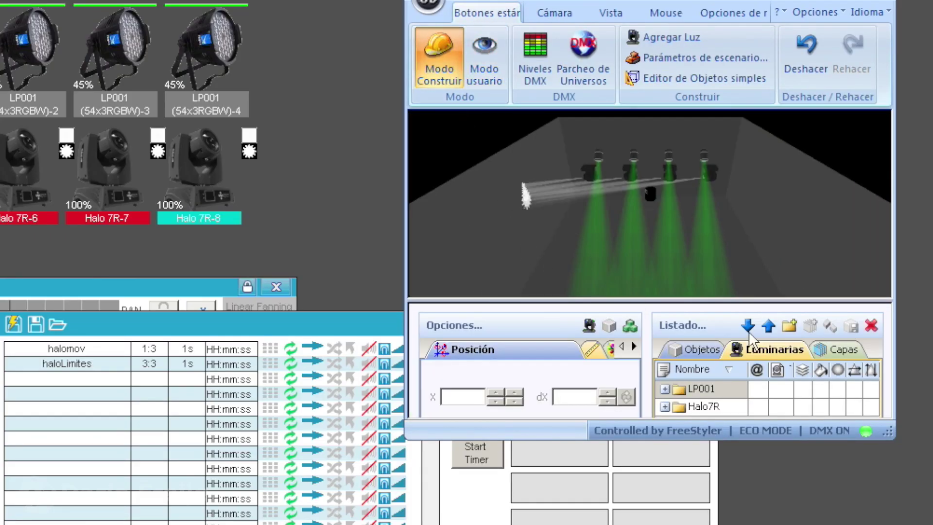
Step: Rotate the whole Halo7R fixture group 90 degrees around the Y axis (dY) and return Easy View to user mode (Modo usuario)
left_click_drag(888, 431, 901, 506)
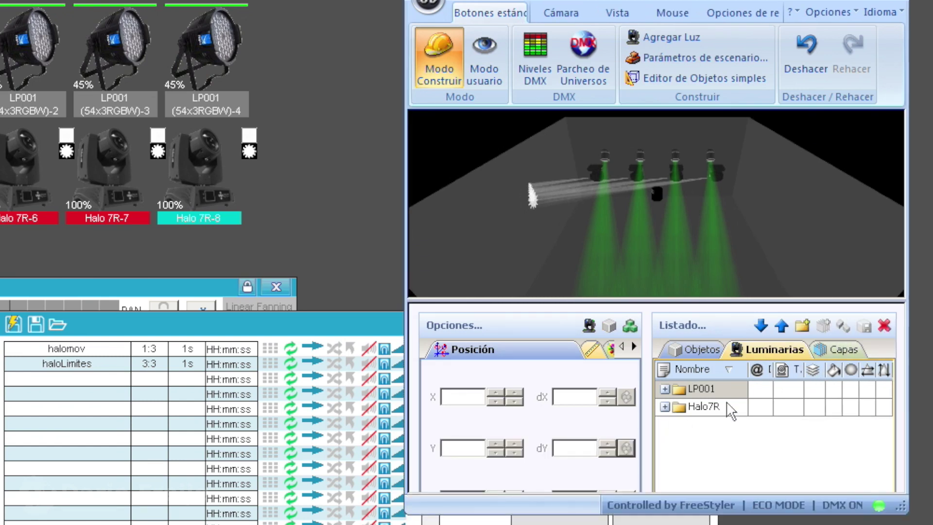
left_click(697, 407)
left_click(626, 448)
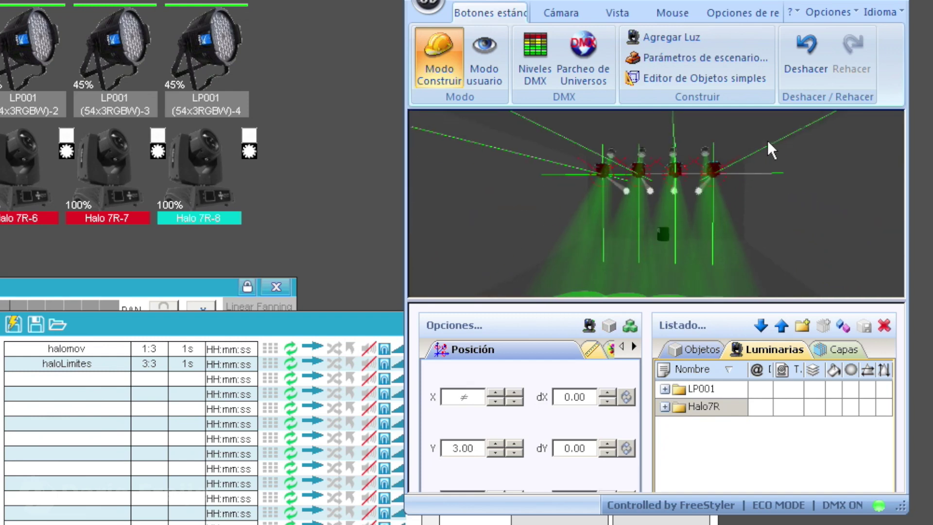
left_click_drag(765, 232, 774, 140)
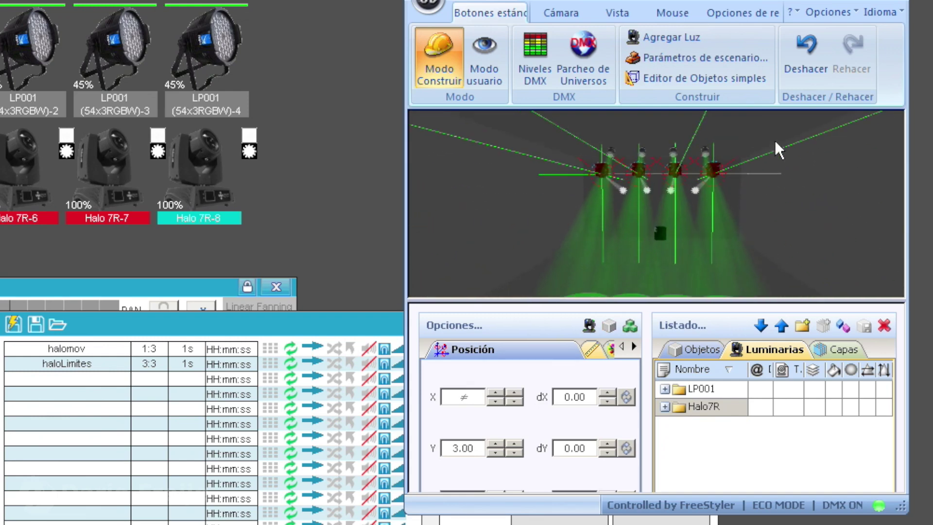
left_click(631, 446)
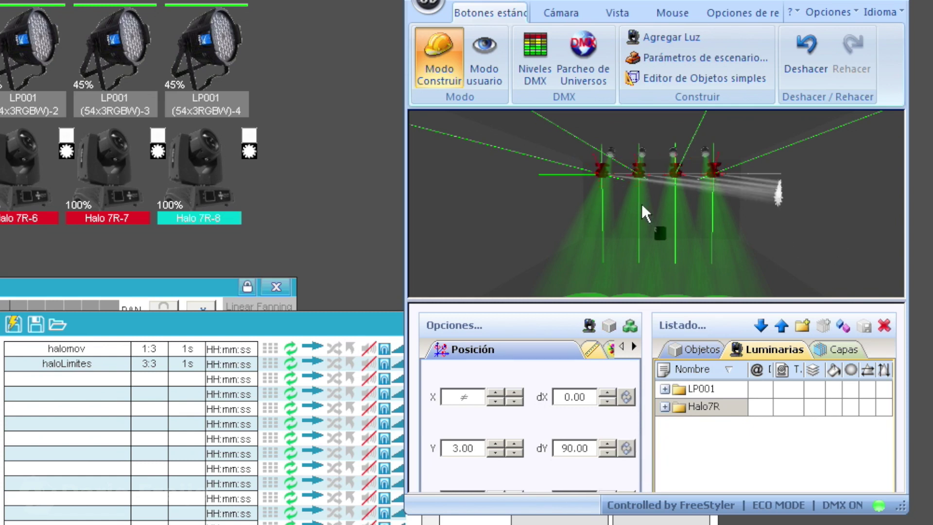
left_click(484, 67)
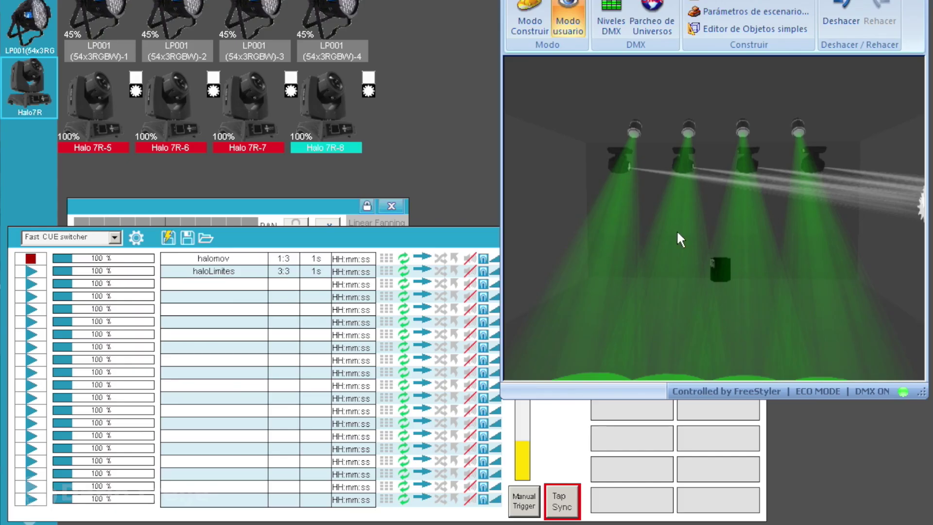
Step: Step through the halomov and haloLimites cues and inspect the rotated Halo 7R beams from above and from the front
left_click(526, 503)
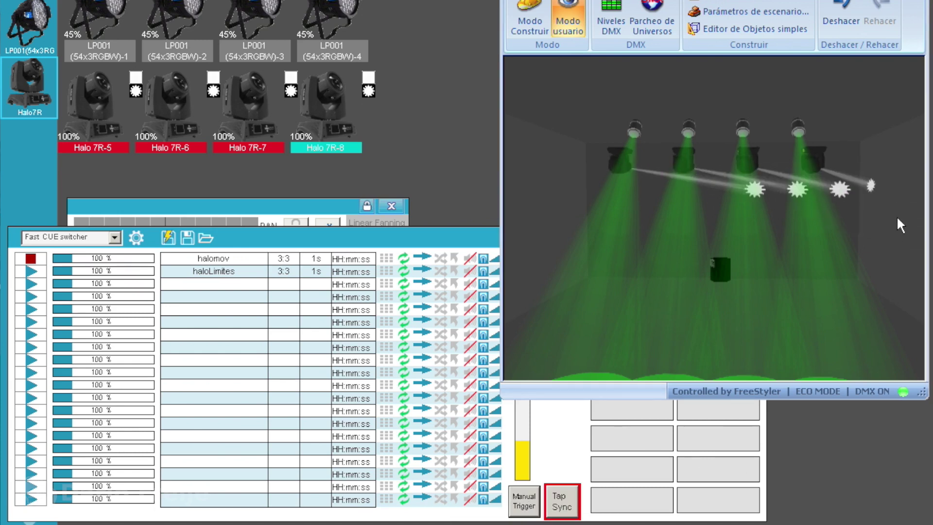
left_click(31, 272)
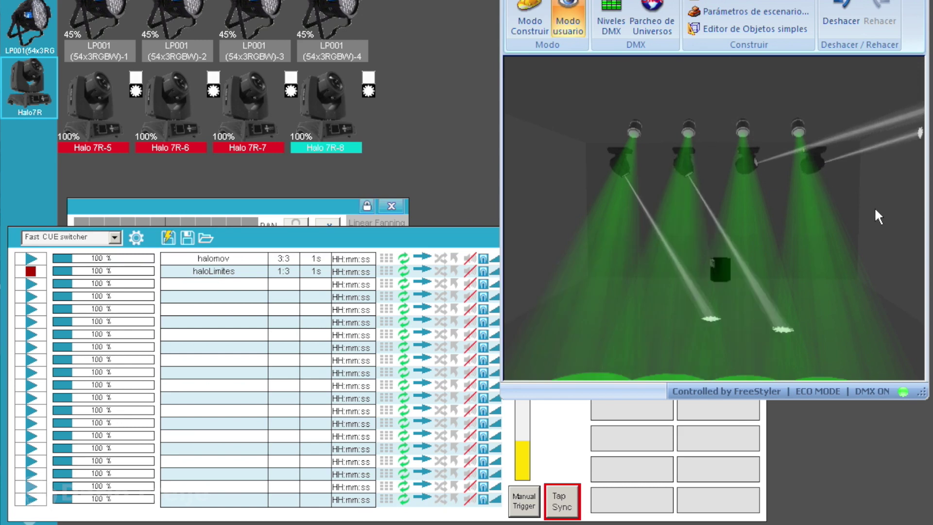
left_click(525, 502)
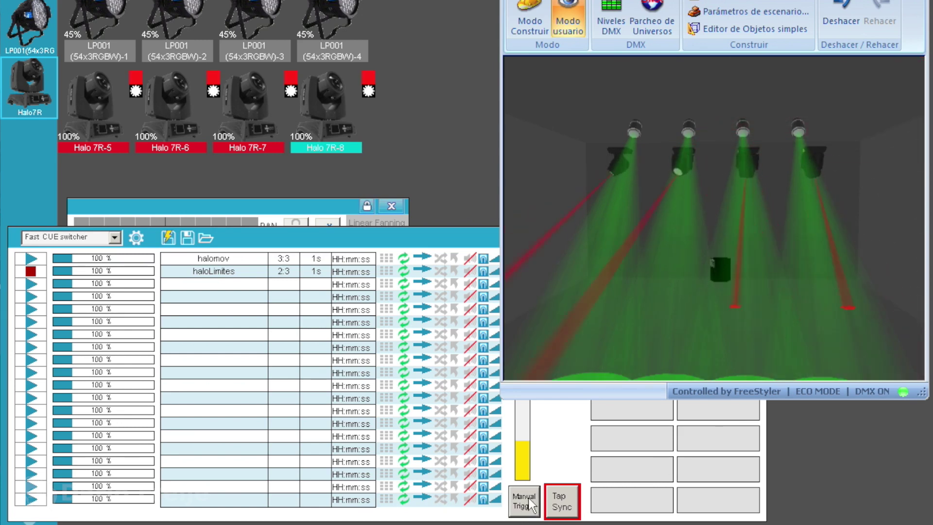
left_click(525, 502)
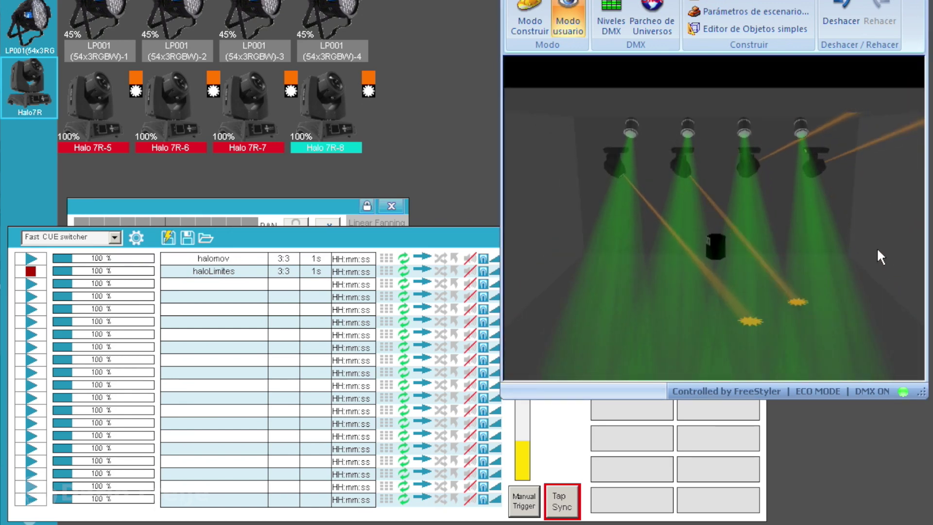
left_click_drag(877, 247, 879, 378)
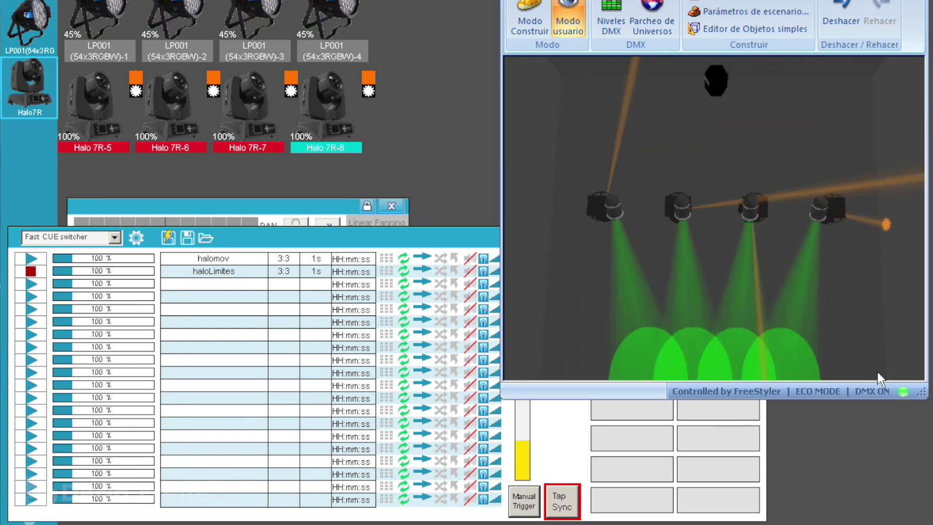
left_click_drag(880, 378, 873, 258)
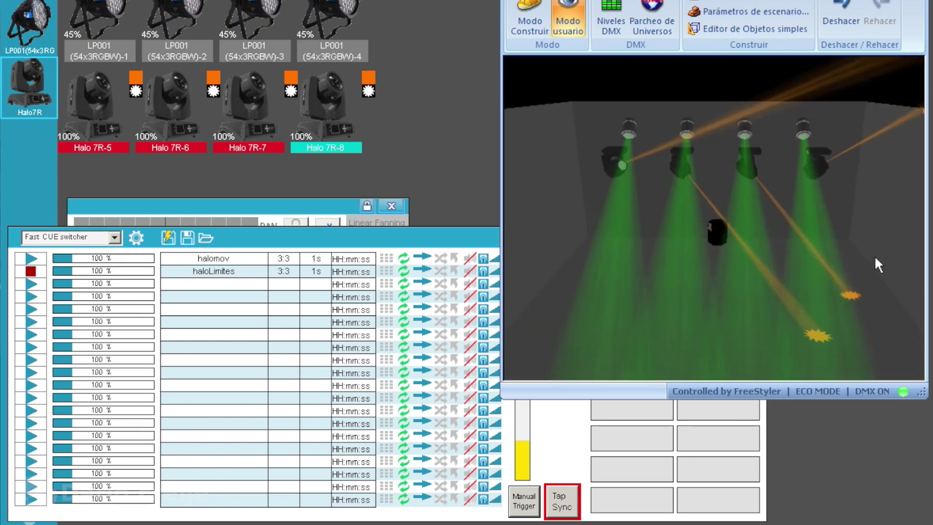
Step: Run halomov back through its scenes to scene 1 and view the stage from above (Vista de arriba)
left_click(31, 258)
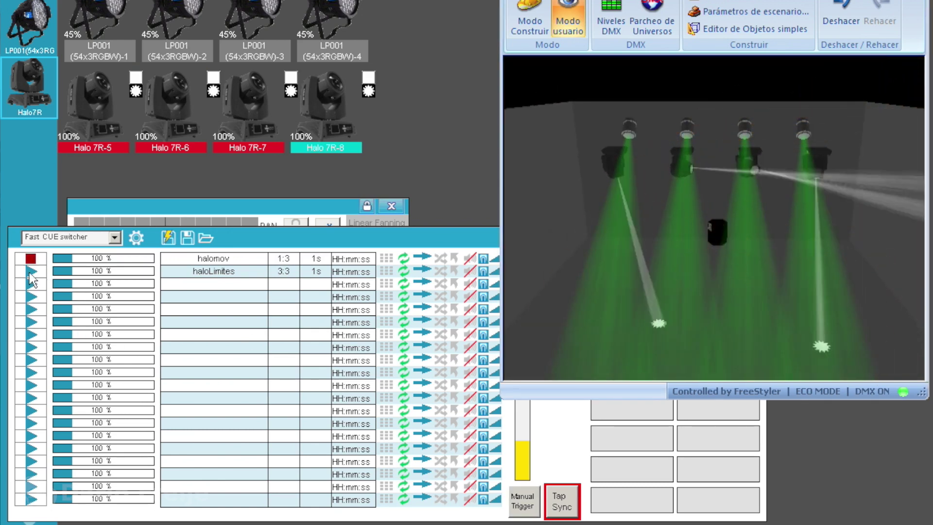
left_click(518, 498)
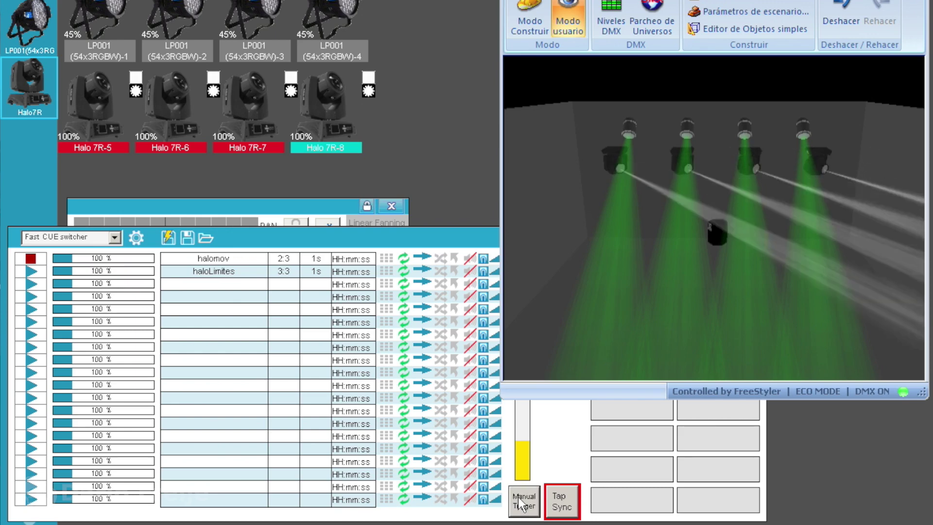
left_click(518, 497)
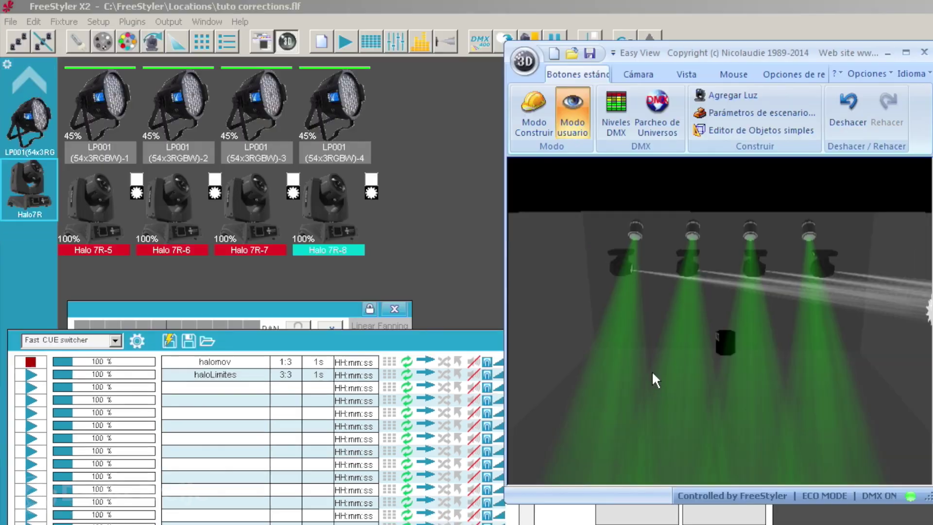
left_click(641, 74)
left_click(706, 115)
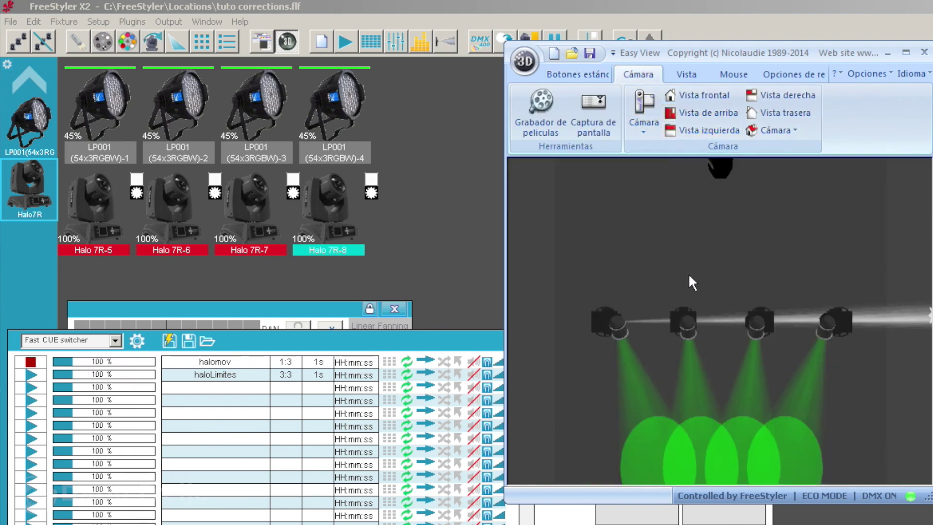
Step: In FreeStyler Setup's Universe 1 corrections, set the pan channels of Halo 7R-5 and Halo 7R-6 to -42 and save them
left_click(103, 23)
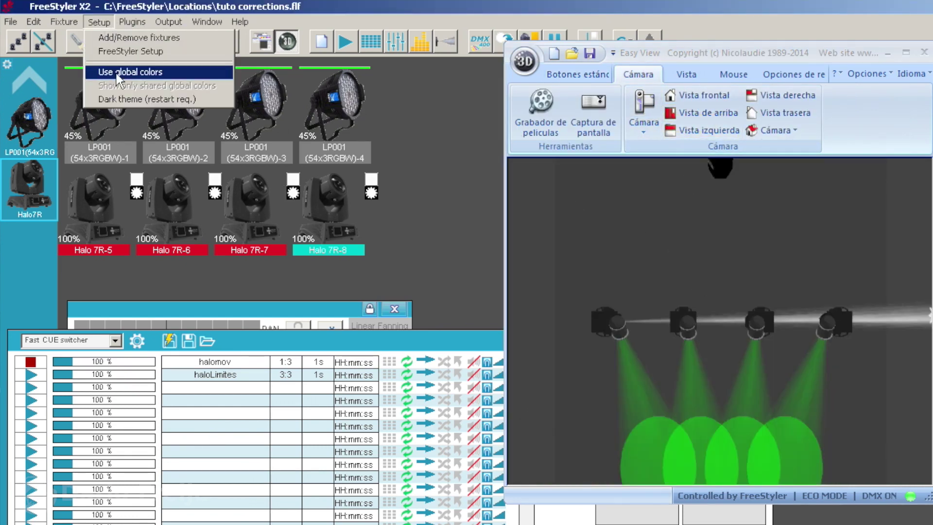
left_click(130, 51)
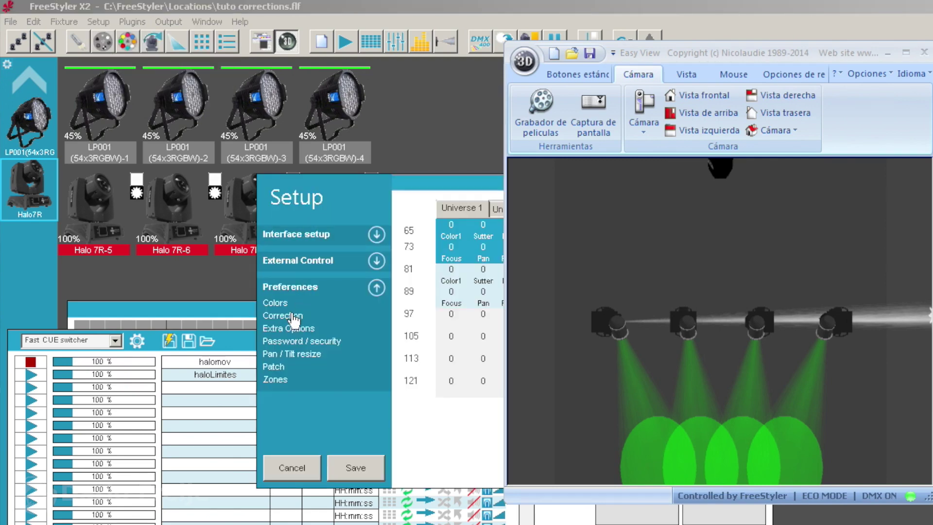
left_click_drag(462, 185, 212, 132)
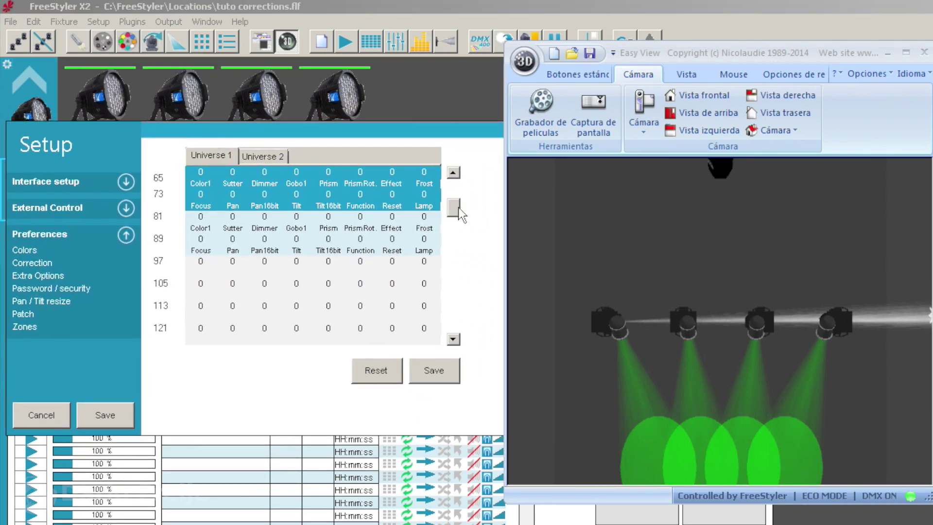
left_click(452, 190)
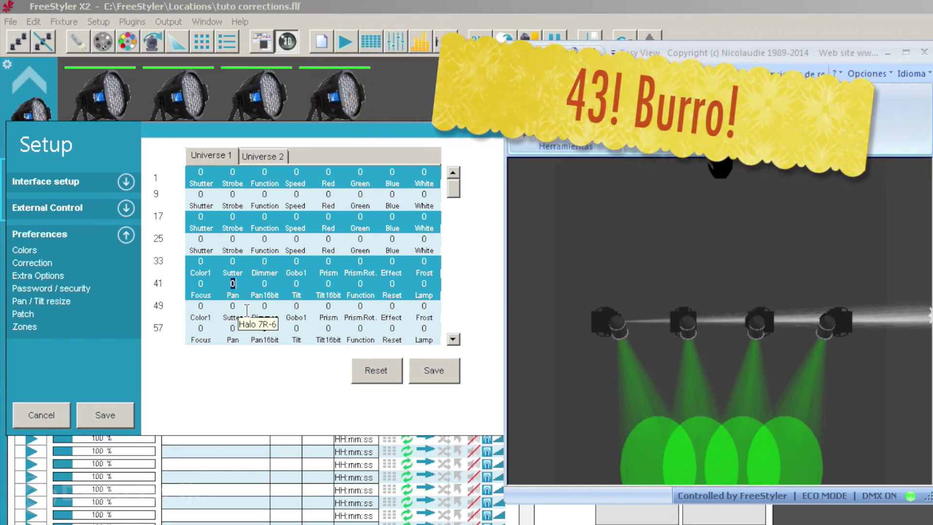
type("-42")
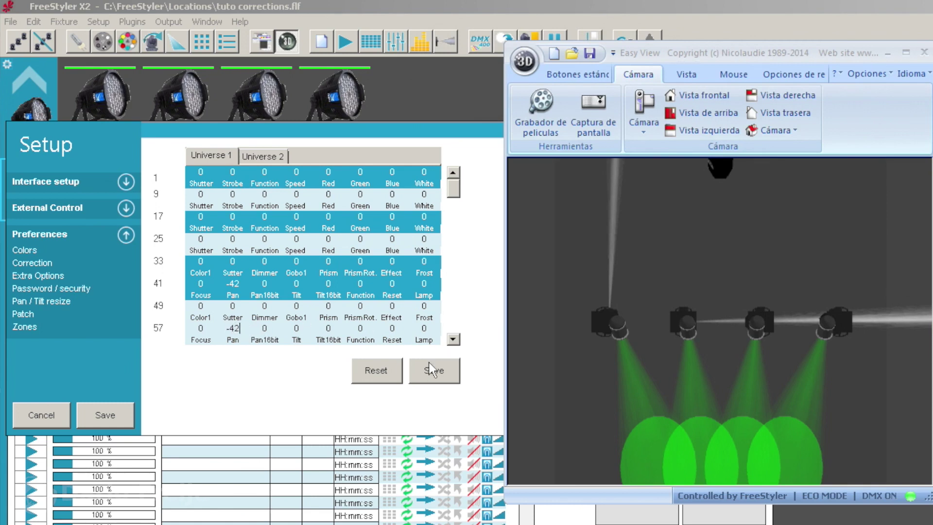
left_click(430, 370)
Step: Set the pan corrections of Halo 7R-7 and Halo 7R-8 to -42, save them, and save the setup
left_click(455, 323)
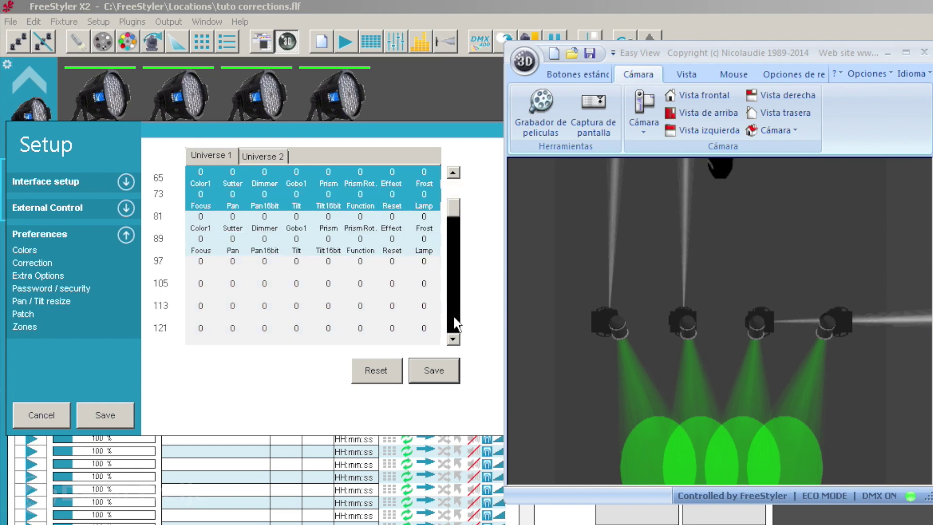
left_click(230, 197)
type("-42")
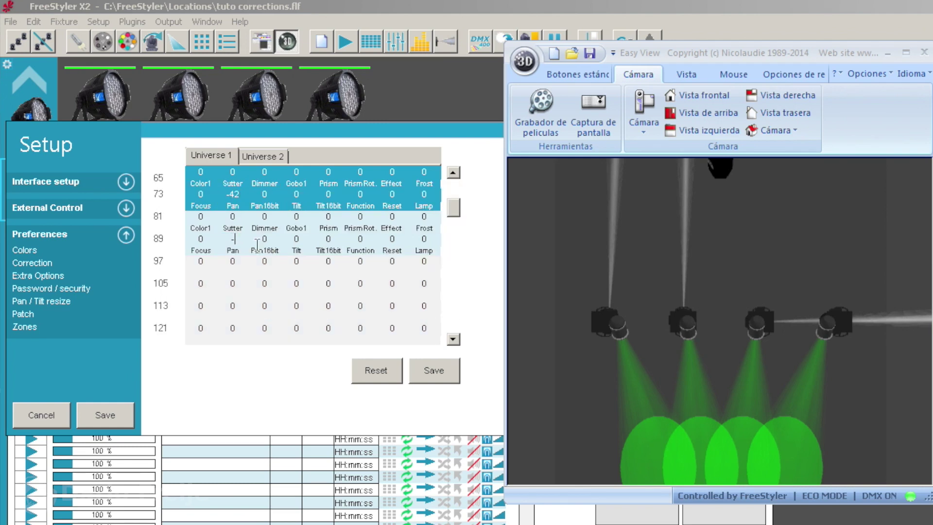
left_click(434, 369)
left_click_drag(748, 177, 734, 396)
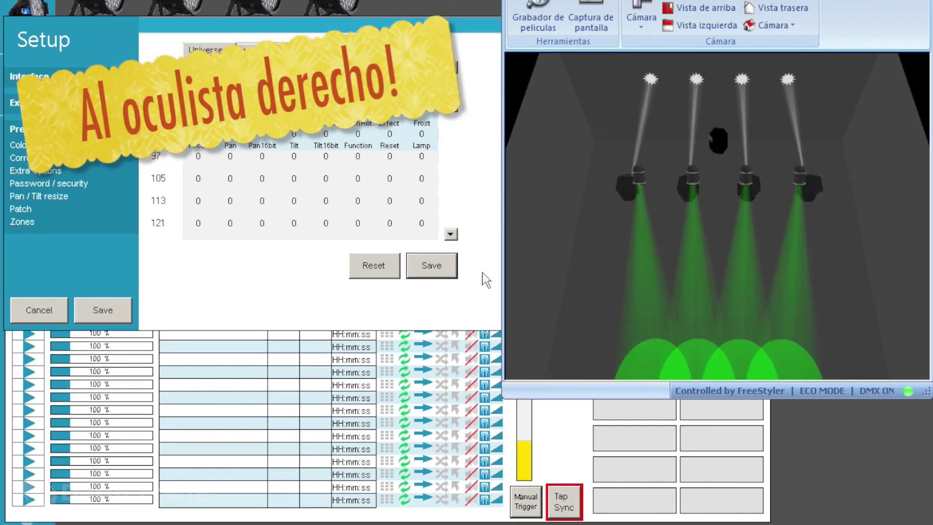
left_click(100, 309)
Step: Step through the three halomov scenes and inspect the corrected Halo 7R beams from the front
left_click_drag(656, 209, 628, 301)
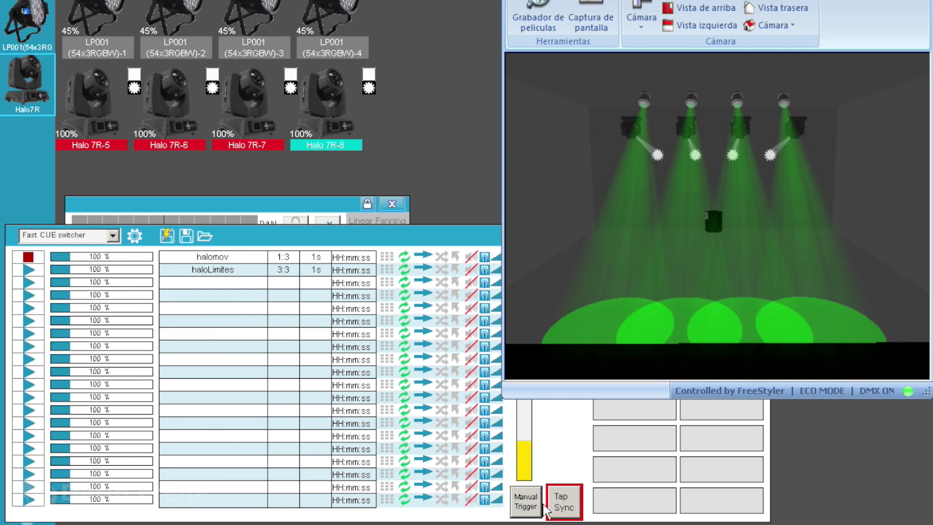
left_click(526, 501)
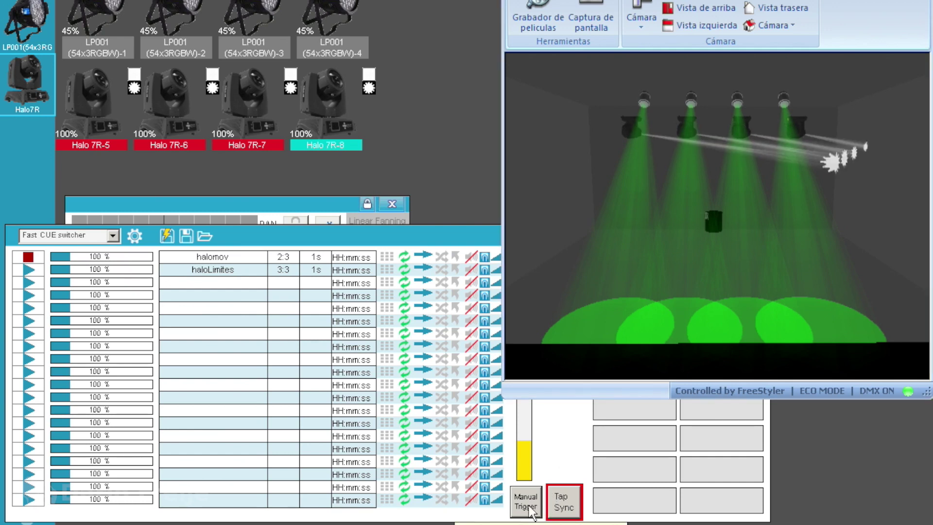
left_click(525, 502)
left_click(526, 501)
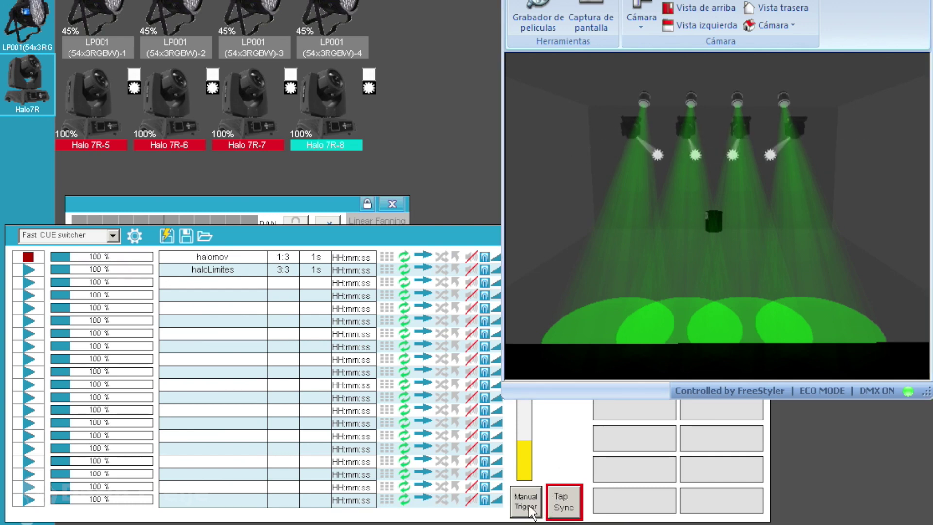
Step: Start the haloLimites cue and step through its scenes to compare how the corrected Halo 7R beams move
left_click(29, 269)
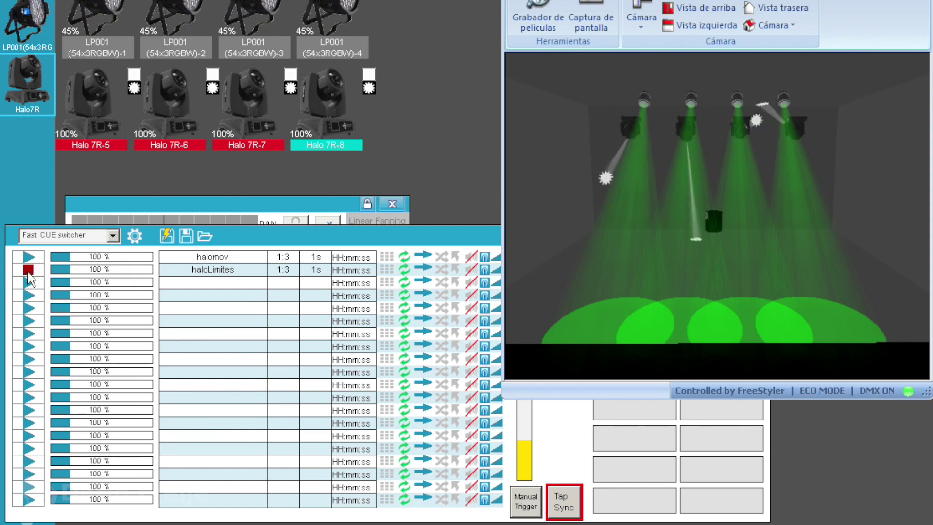
left_click(531, 504)
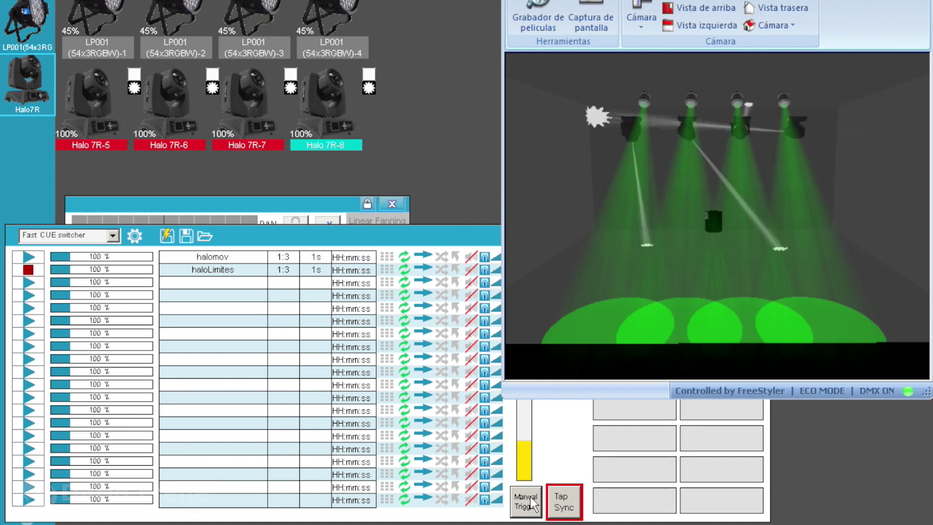
left_click(531, 505)
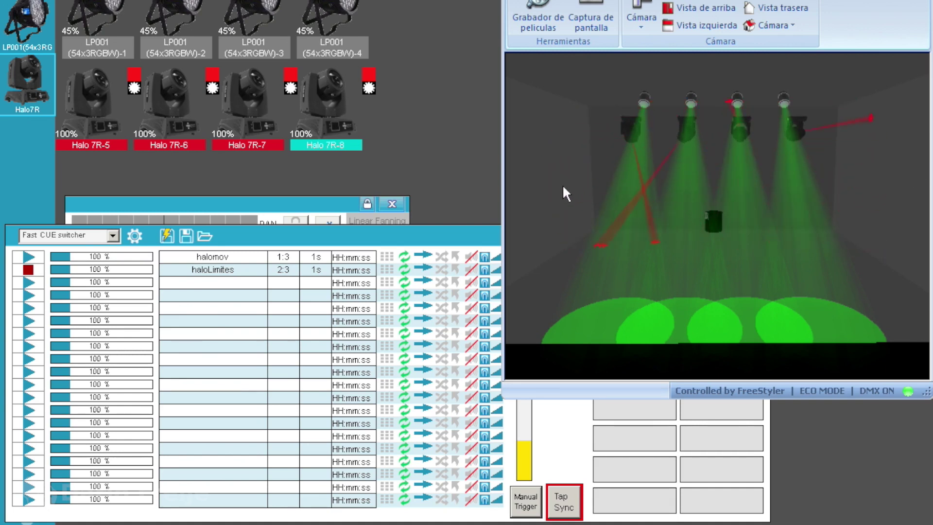
left_click(516, 501)
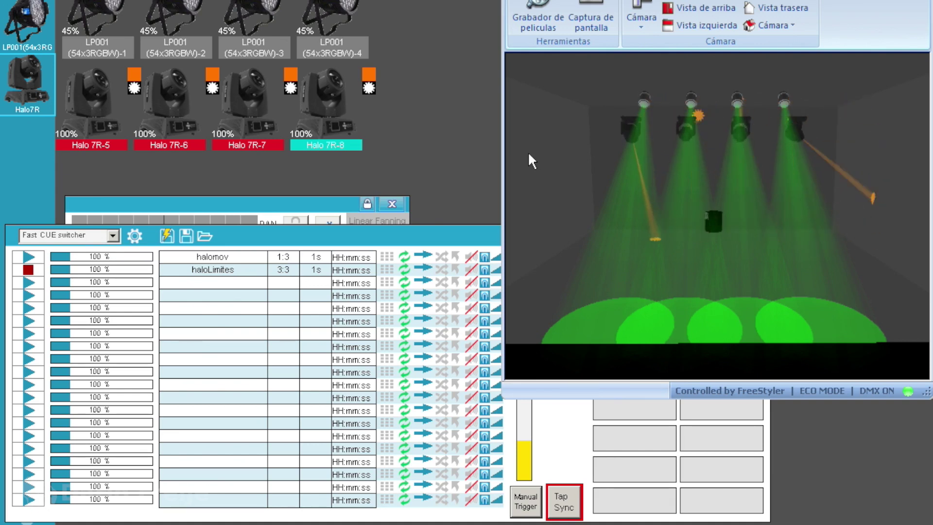
Step: Stop the haloLimites cue and aim the Halo 7R heads at the pan centre, slightly above the tilt centre on the position grid
left_click_drag(319, 203, 327, 101)
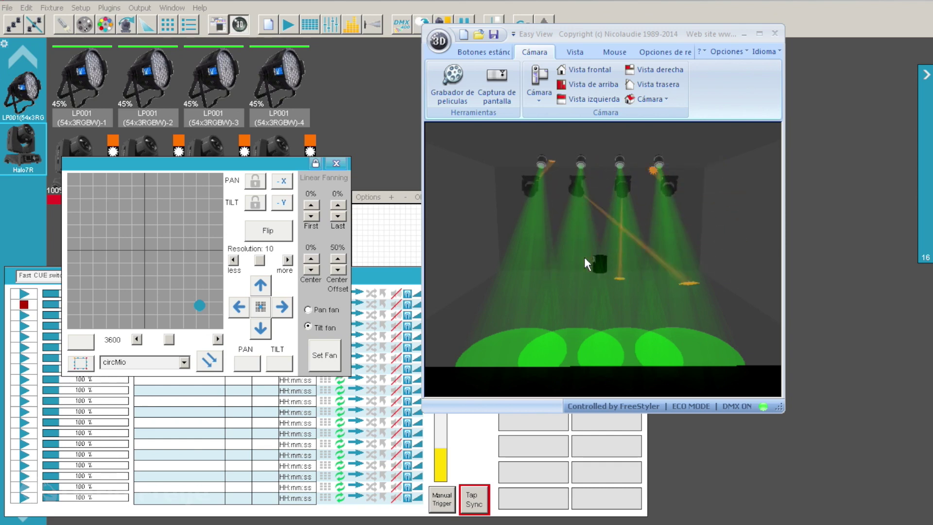
left_click(48, 316)
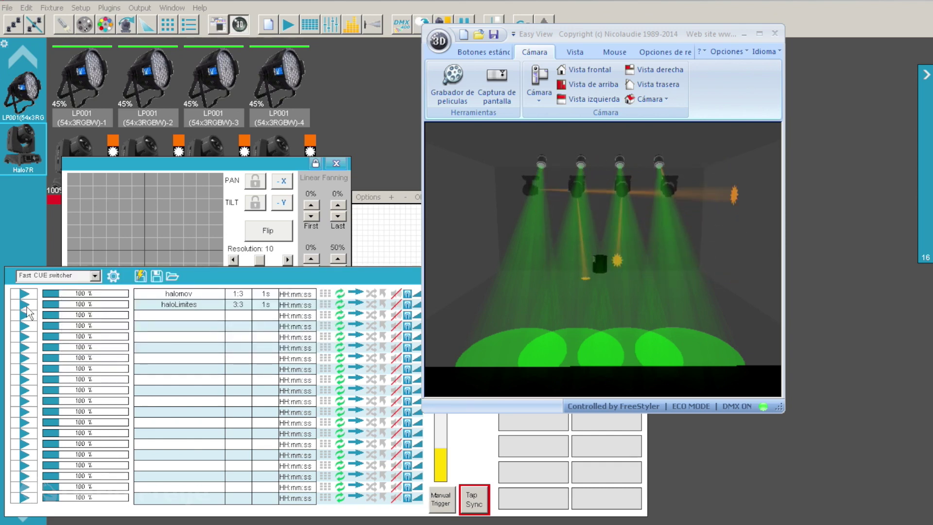
left_click(157, 205)
left_click(145, 249)
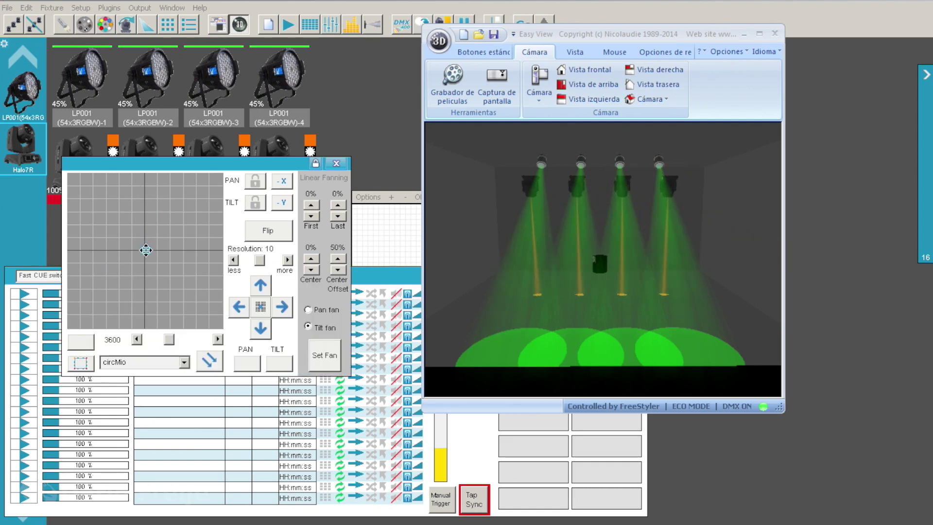
left_click_drag(145, 250, 146, 231)
Step: Shrink the Easy View window, move it clear of the channel list, and show the Halo 7R channel levels
left_click_drag(777, 406, 714, 306)
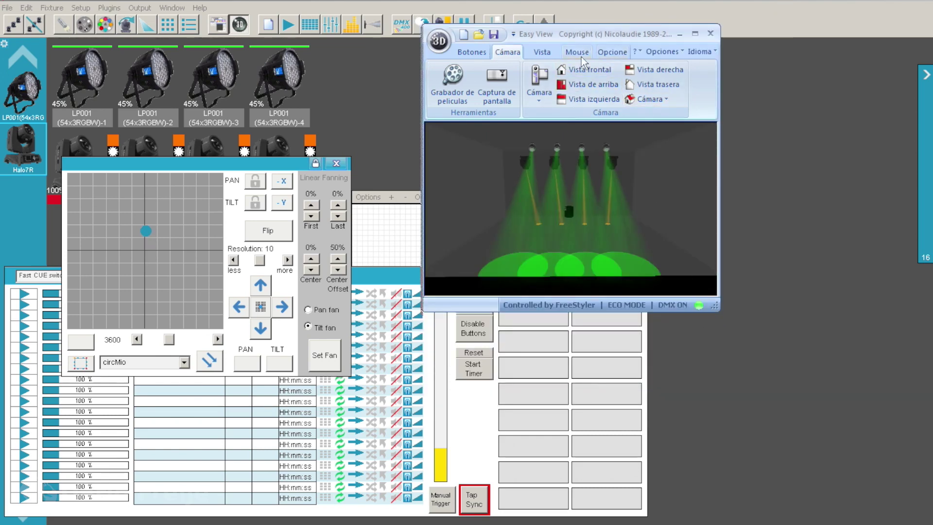
mouse_move(911, 95)
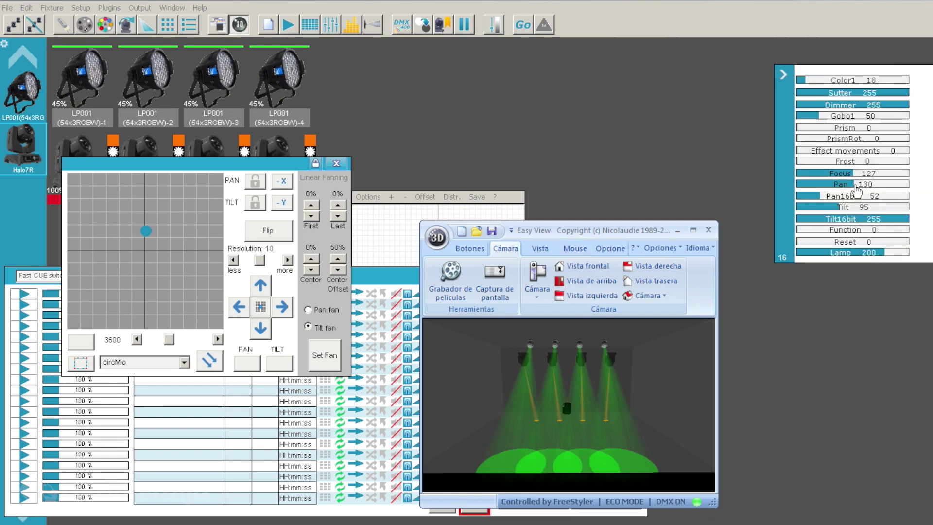
Step: Aim the Halo 7R heads higher near the pan centre and display the DMX output levels in a window clear of Easy View
left_click_drag(856, 190, 850, 189)
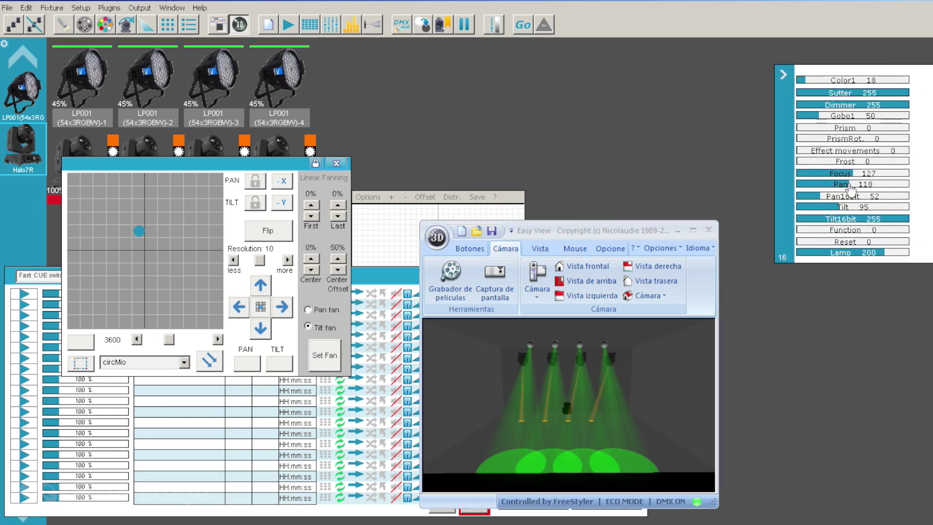
left_click_drag(140, 231, 144, 205)
left_click(140, 8)
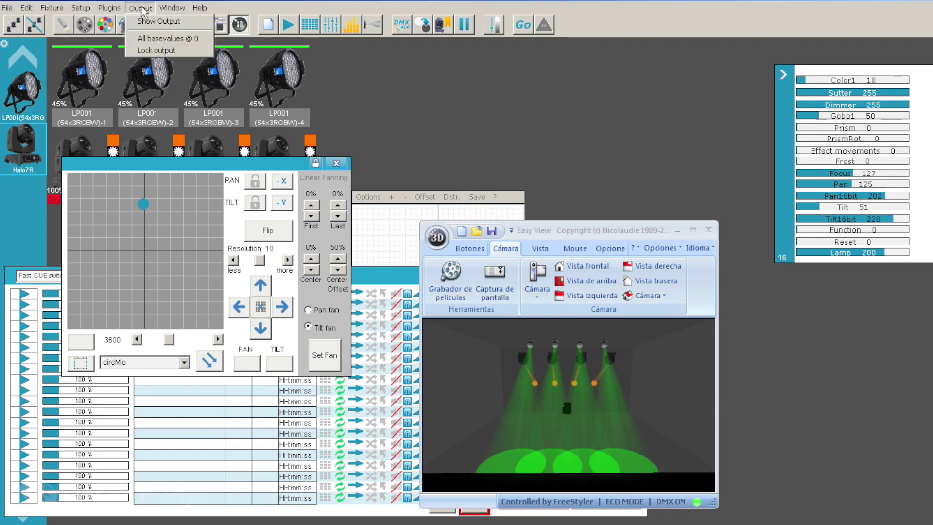
left_click(160, 21)
left_click_drag(656, 63, 613, 48)
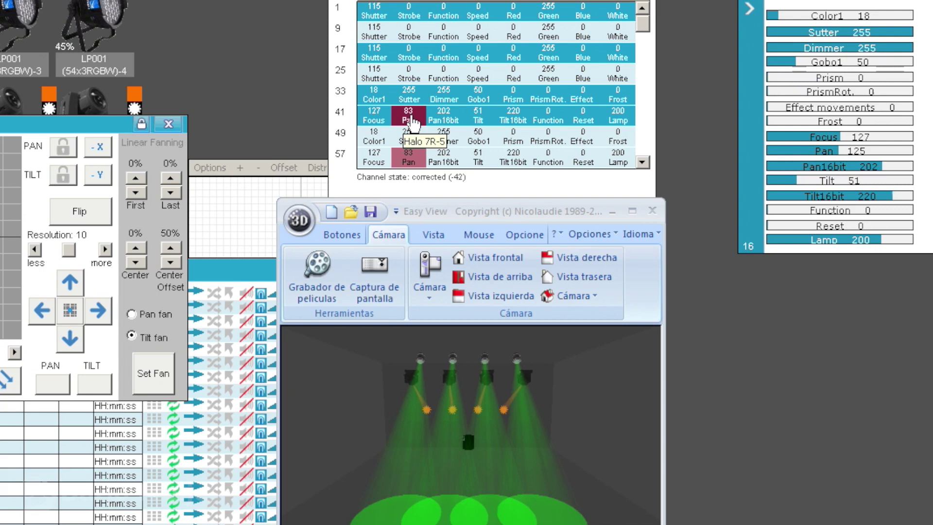
Step: Move the Halo 7R Pan level to 255, 128, 83 and 0 in turn, comparing each with the DMX output
left_click_drag(832, 151, 924, 163)
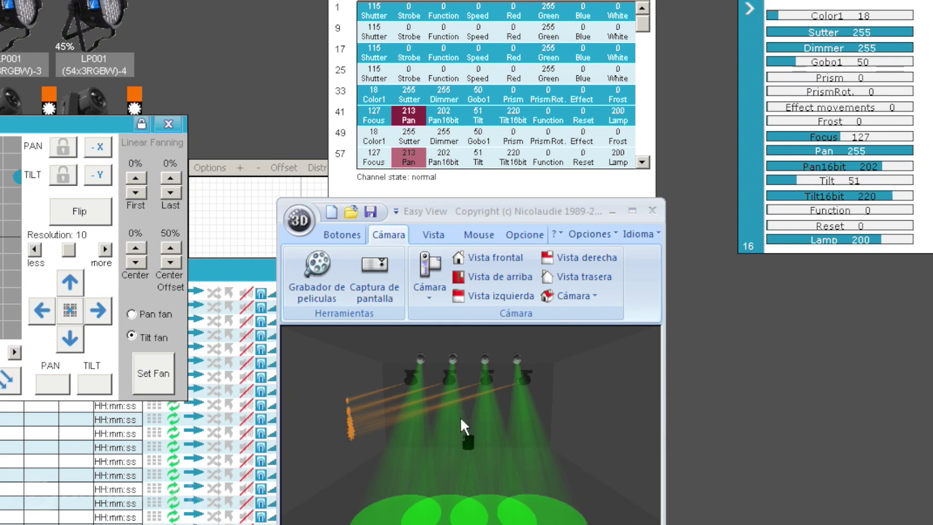
left_click(896, 152)
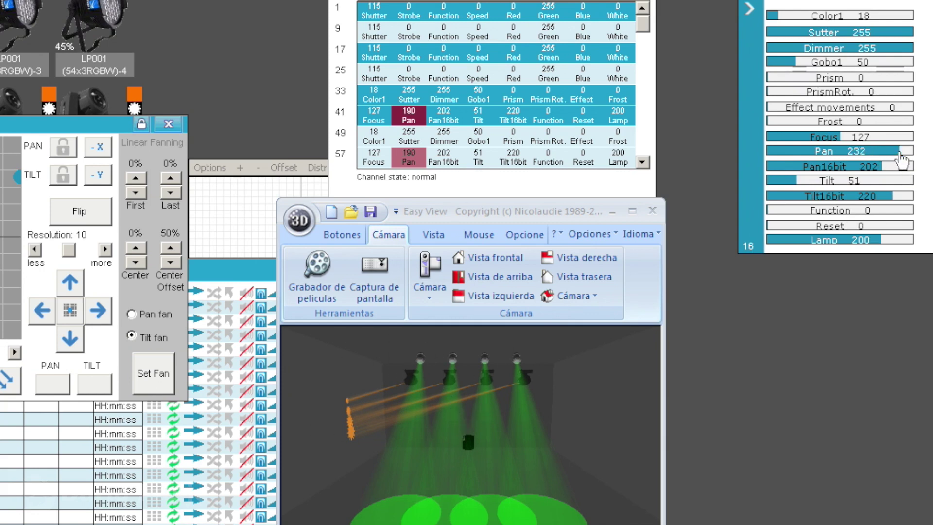
left_click_drag(895, 158, 843, 158)
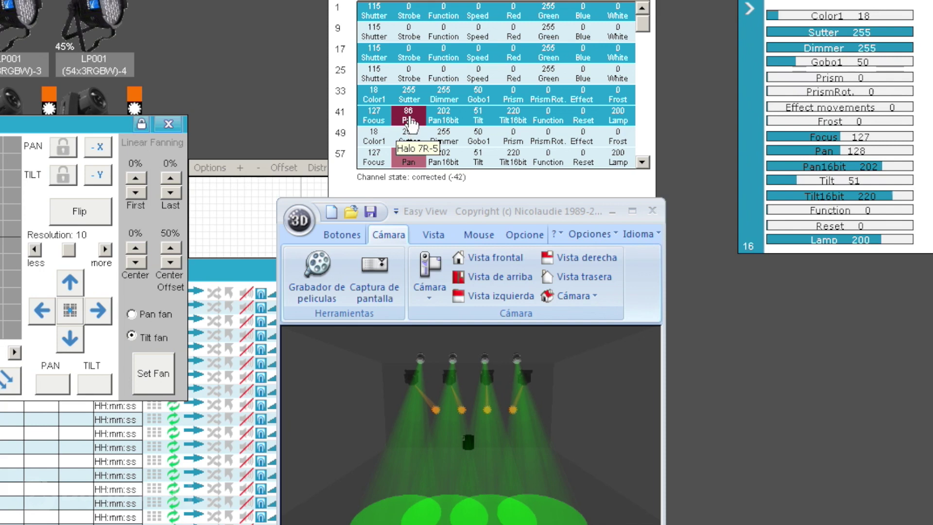
left_click_drag(833, 152, 817, 155)
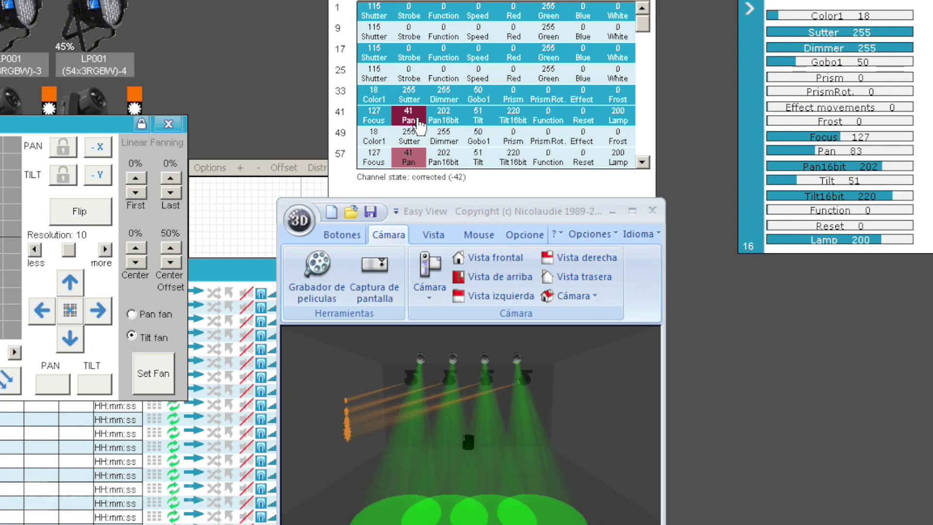
left_click(813, 155)
left_click_drag(813, 155, 793, 152)
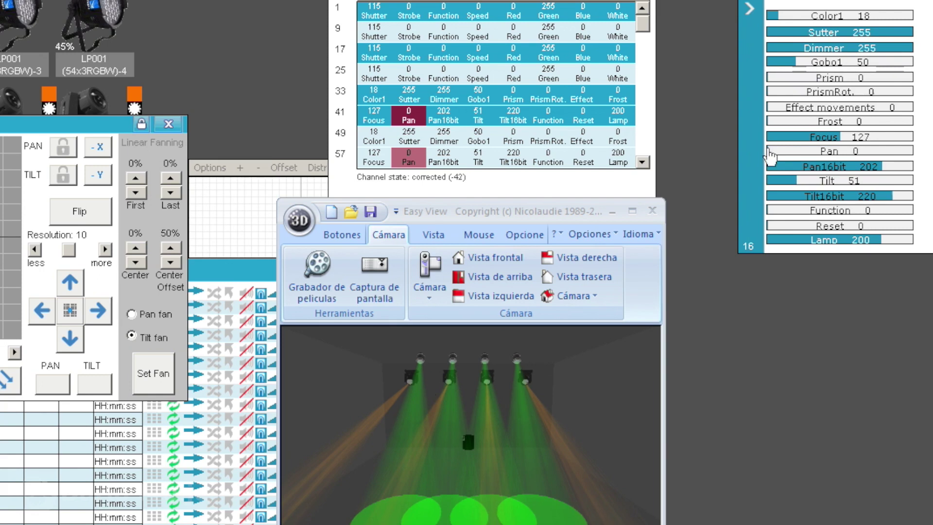
Step: Raise the Pan level through 22, 42 and 60 up to 255, then return it to 0, comparing beam movement with the output
left_click_drag(774, 148, 777, 150)
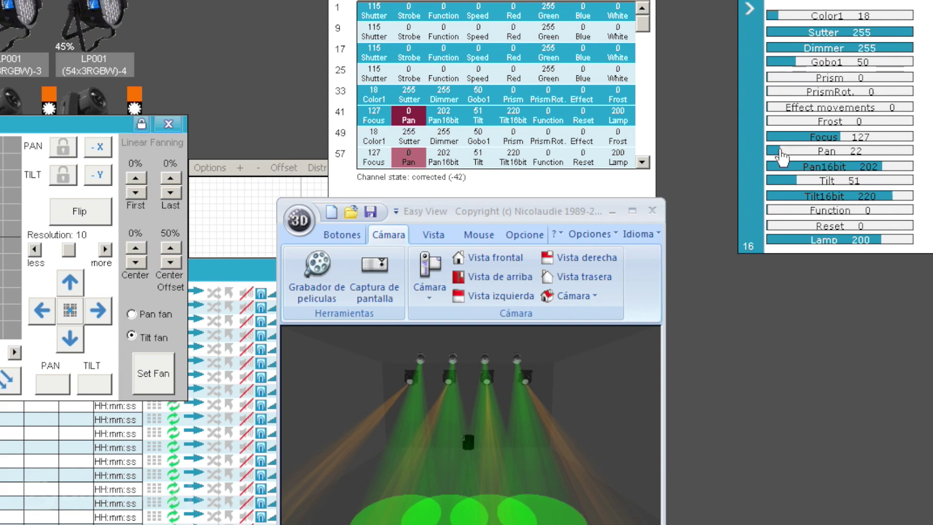
left_click_drag(787, 156, 793, 157)
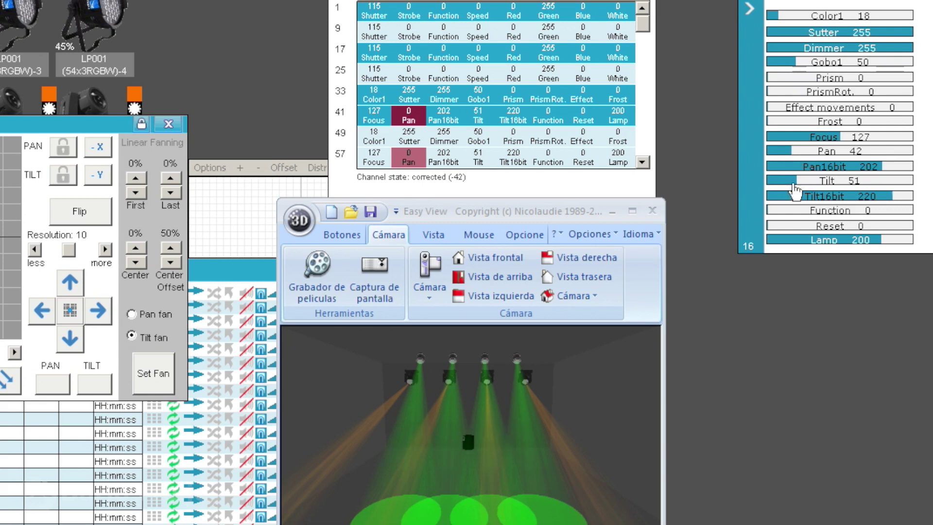
left_click(797, 155)
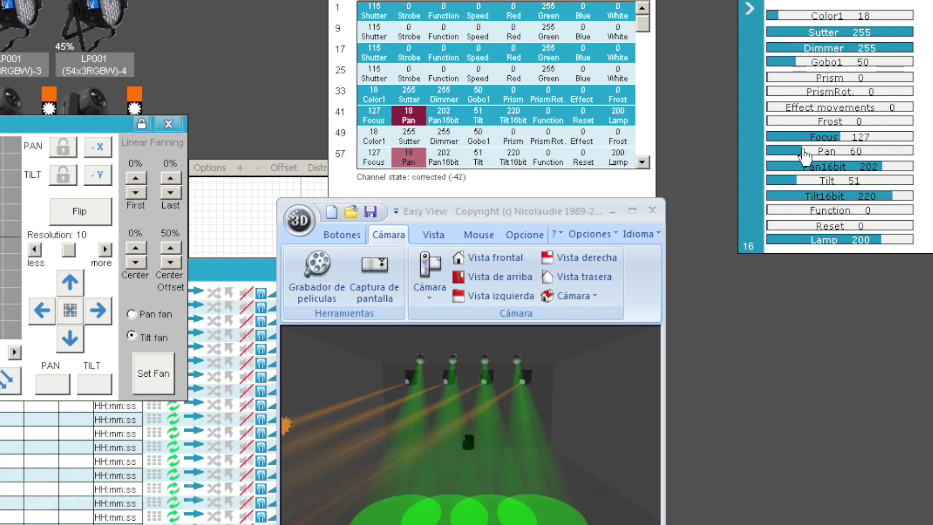
left_click_drag(805, 155, 920, 168)
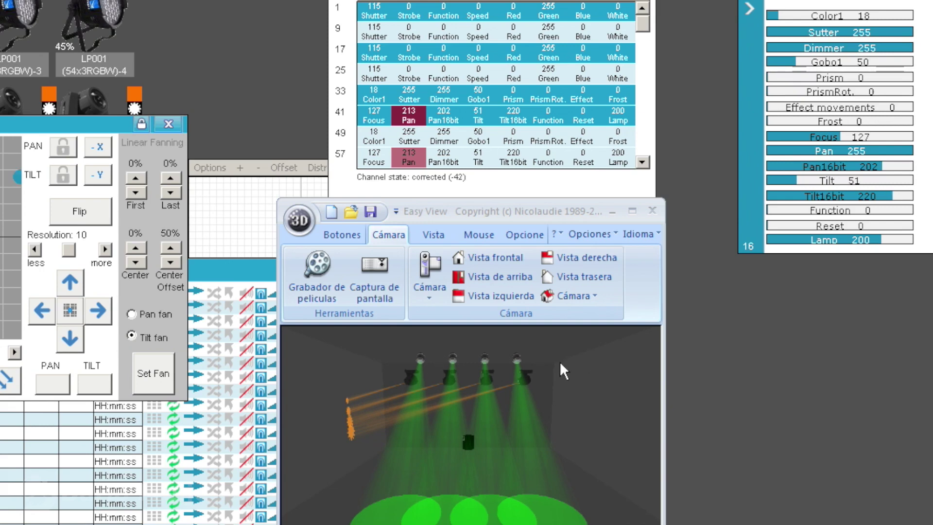
left_click(790, 152)
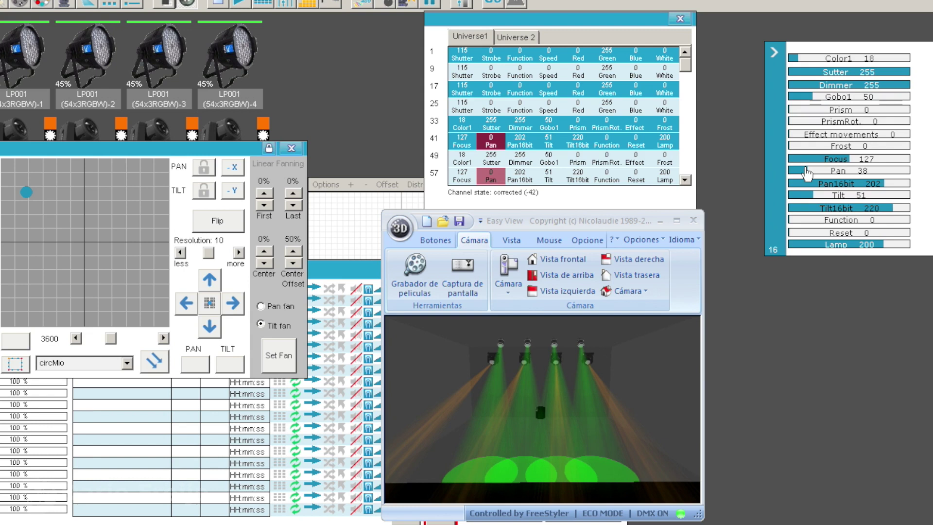
left_click_drag(804, 173, 781, 174)
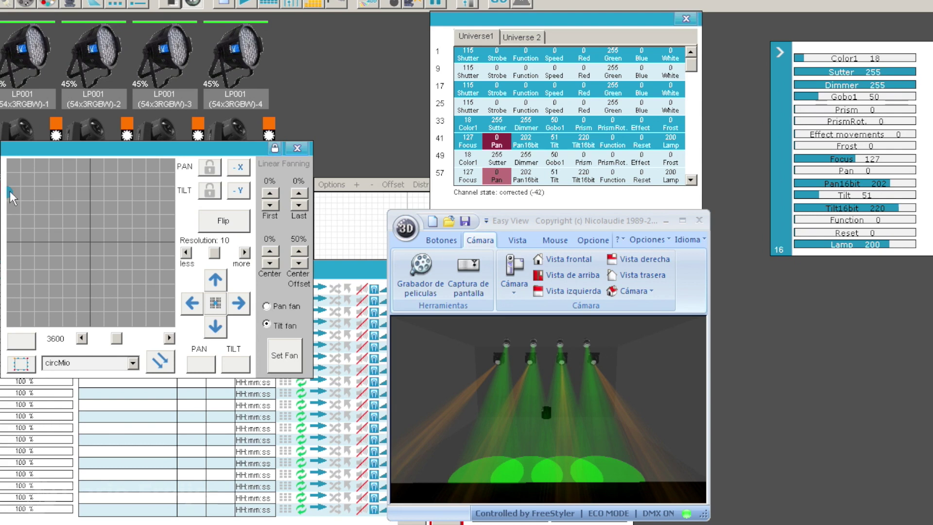
Step: Move the Halo 7R heads between the low-pan and high-pan areas of the position grid, comparing Pan output with the beams
left_click_drag(10, 197, 30, 294)
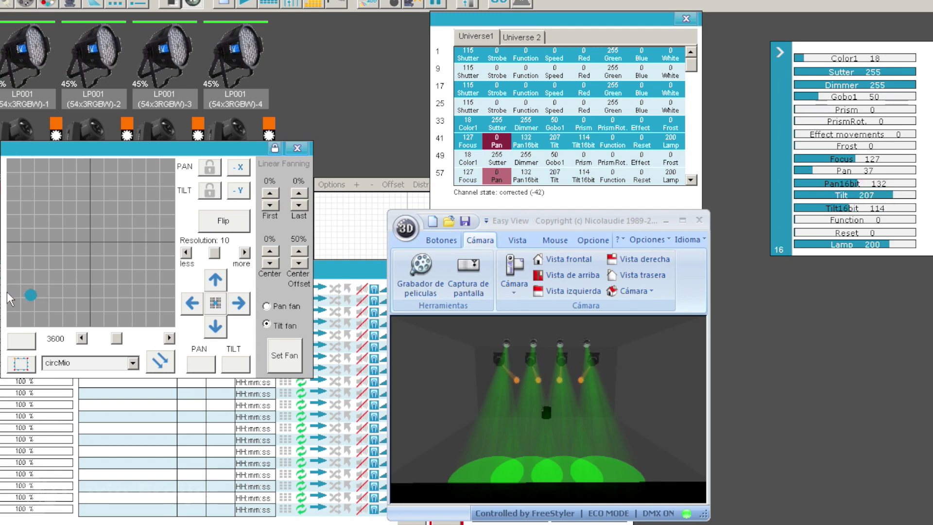
left_click_drag(28, 295, 44, 282)
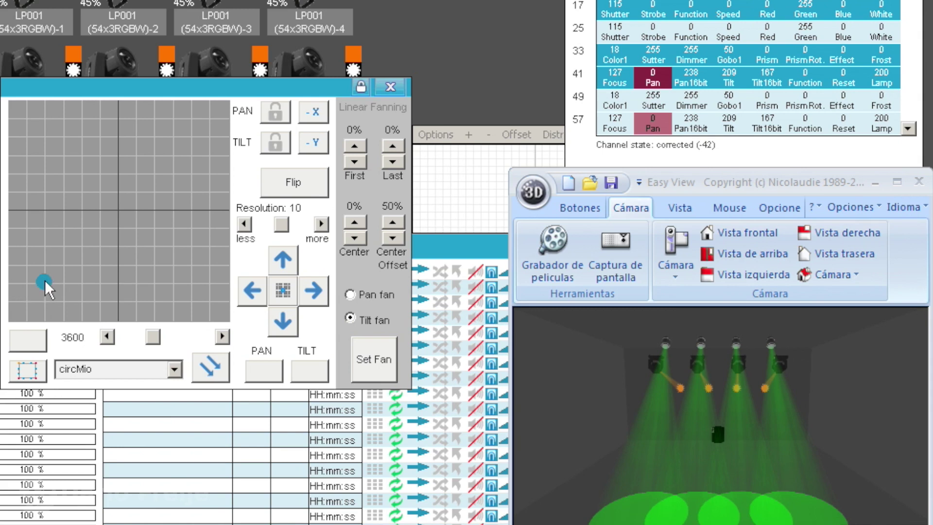
left_click_drag(45, 280, 185, 109)
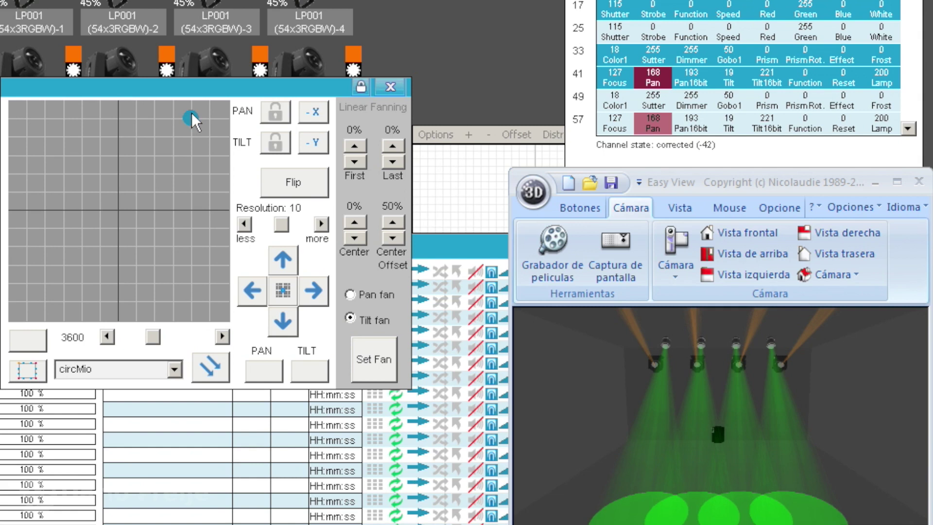
left_click_drag(190, 114, 159, 114)
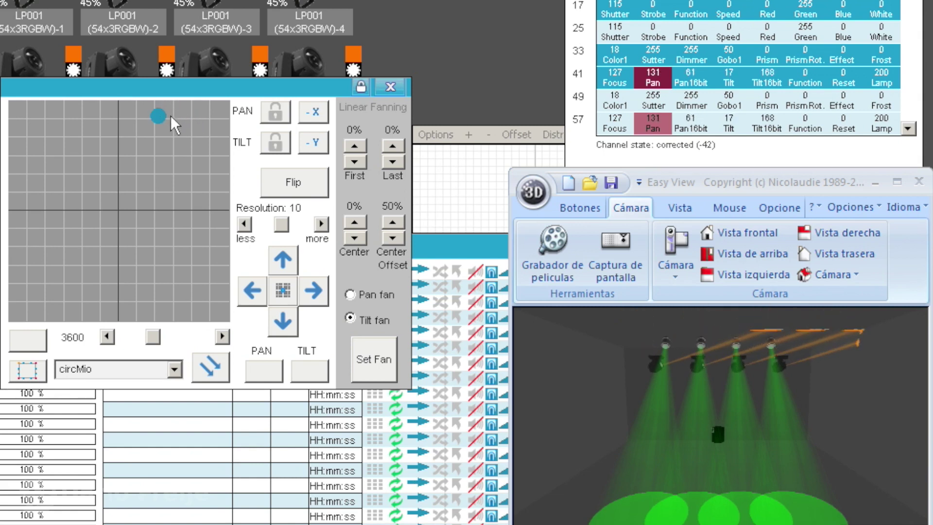
left_click_drag(158, 116, 43, 260)
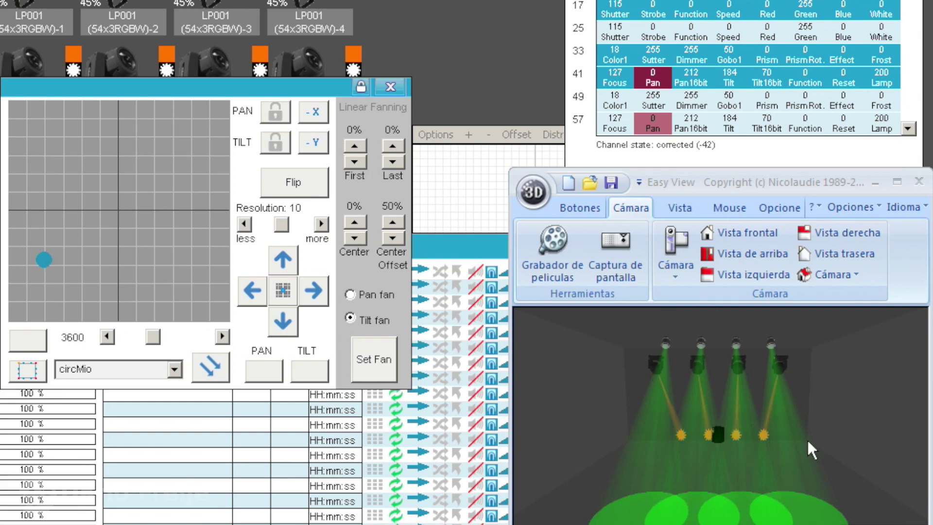
Step: Sweep the Halo 7R heads across the full pan range below the tilt centre, then bring them back to the pan centre
left_click_drag(43, 260, 246, 266)
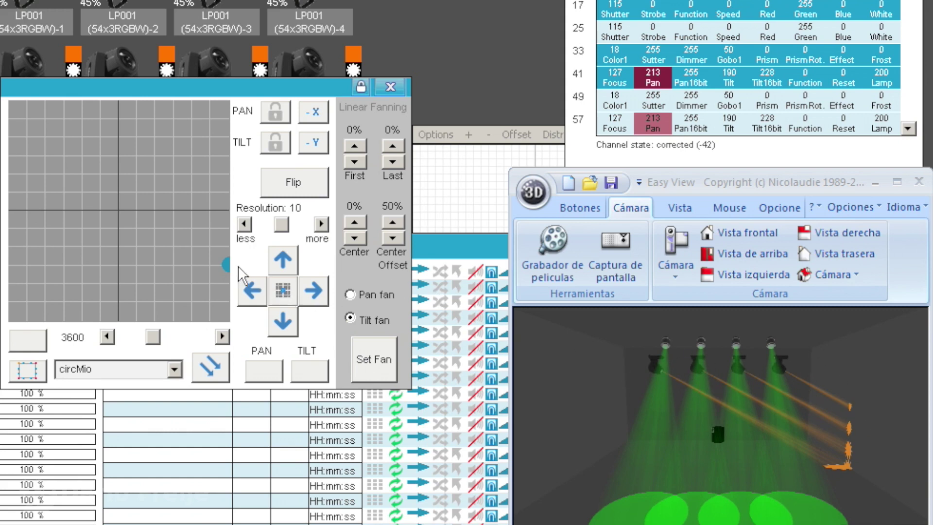
left_click_drag(226, 265, 138, 262)
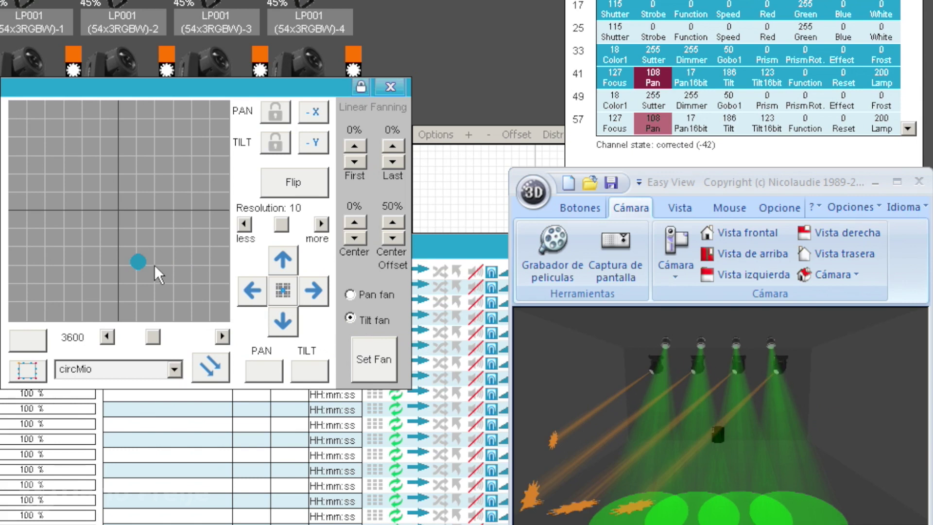
mouse_move(138, 262)
left_mouse_down()
mouse_move(182, 264)
mouse_move(135, 173)
mouse_move(119, 86)
mouse_move(120, 334)
mouse_move(122, 270)
left_mouse_up()
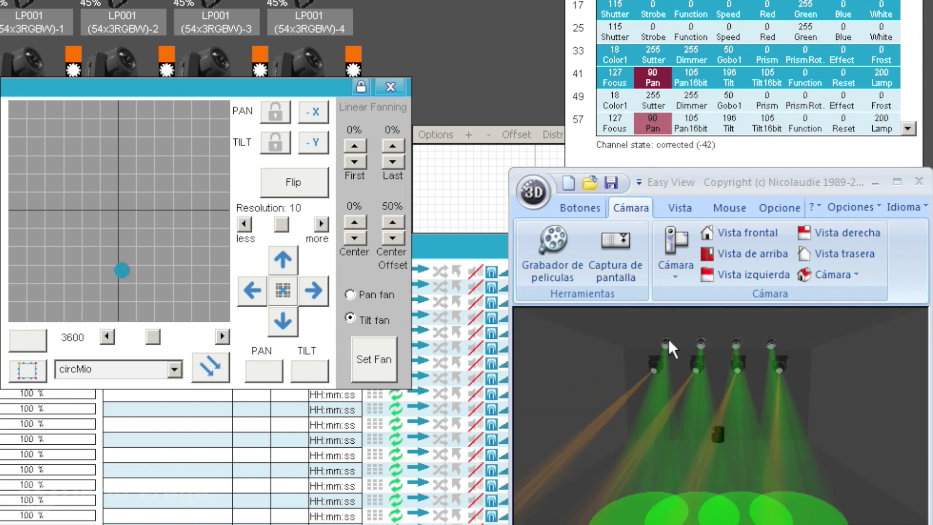
left_click_drag(121, 270, 240, 269)
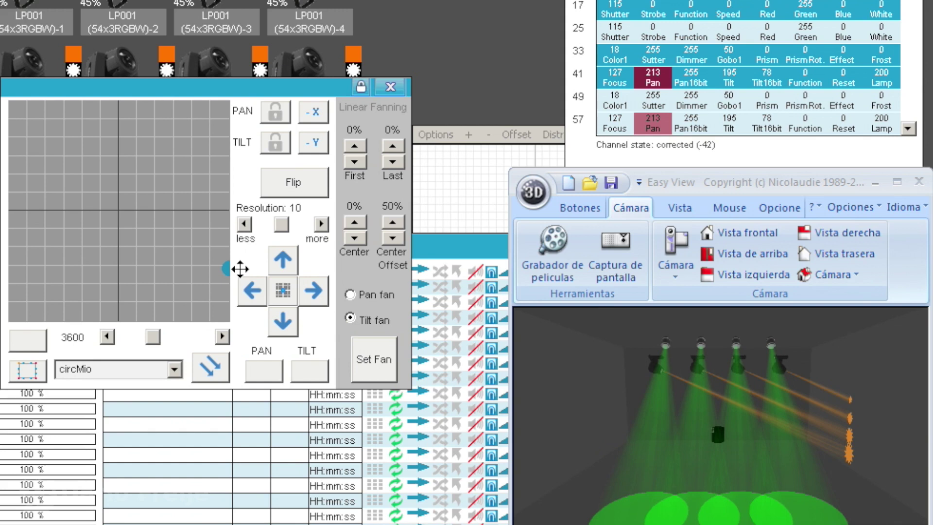
left_click_drag(239, 269, 3, 262)
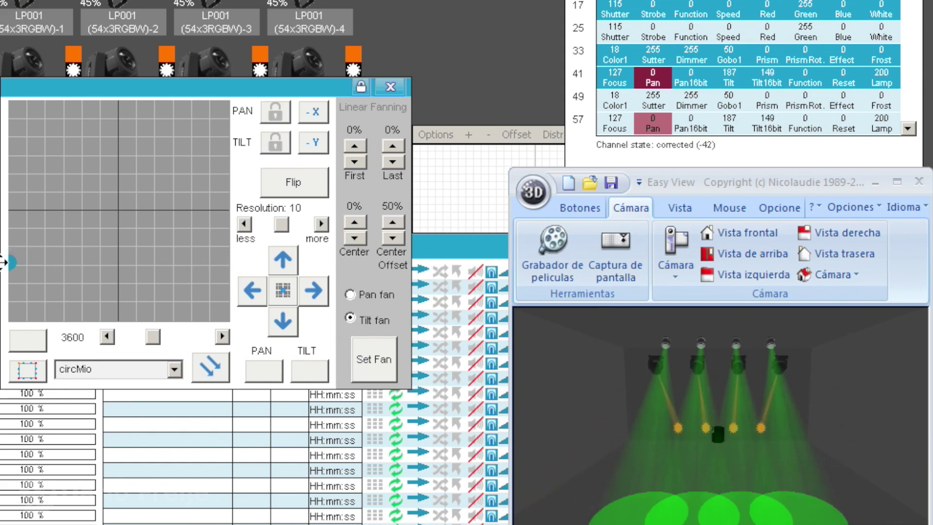
left_click_drag(3, 264, 117, 242)
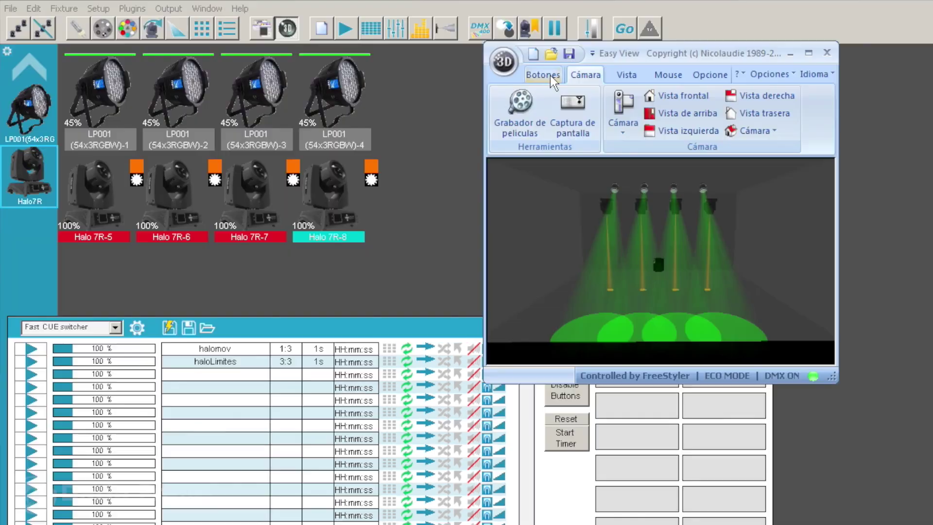
Step: In an enlarged Easy View in build mode, rotate the Halo7R group about the Y axis and re-aim the heads near the pan centre
left_click(543, 74)
left_click(513, 112)
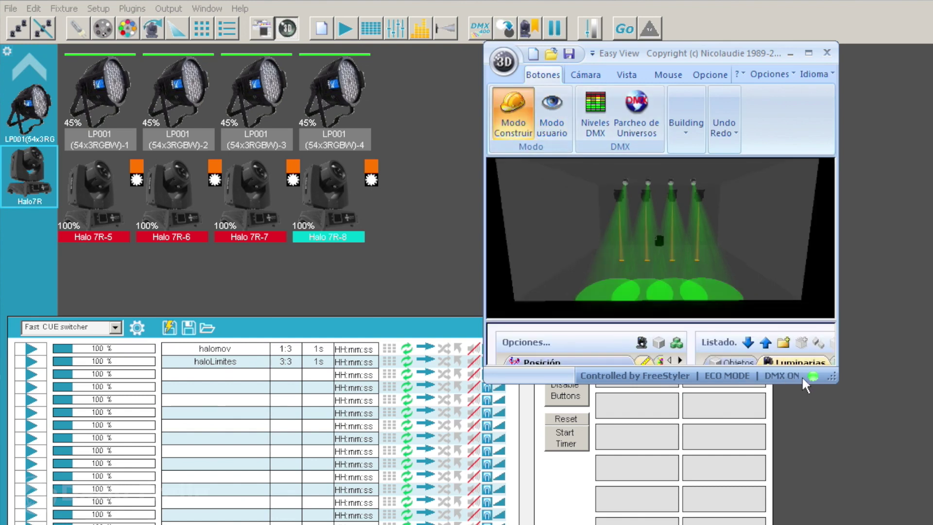
left_click_drag(842, 375, 930, 523)
left_click(748, 412)
left_click(679, 447)
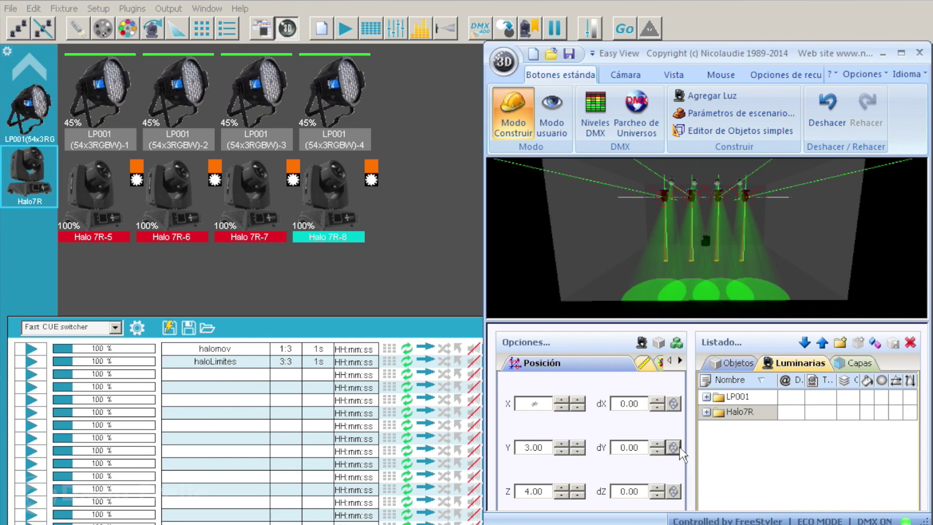
left_click(152, 29)
left_click(177, 243)
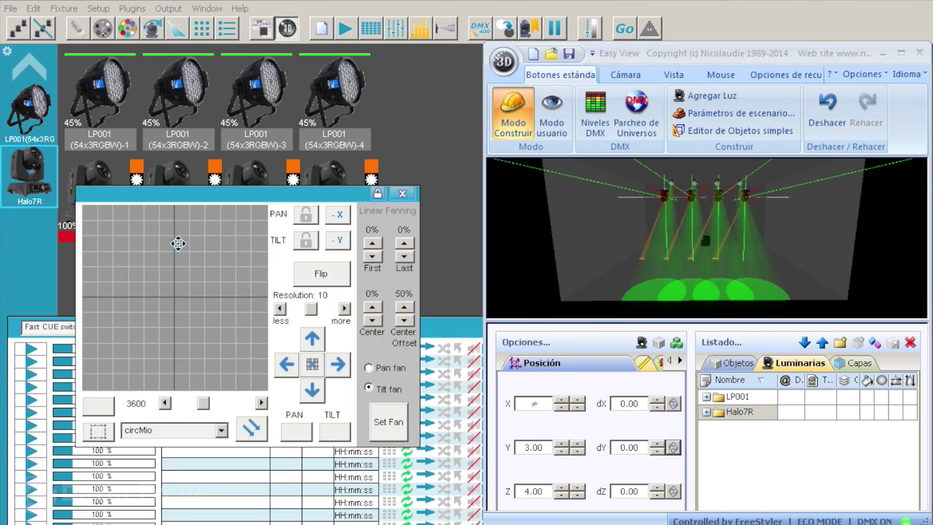
Step: Set the Universe 1 Pan corrections of the last two Halo 7R heads to 0 in the FreeStyler setup
left_click(98, 9)
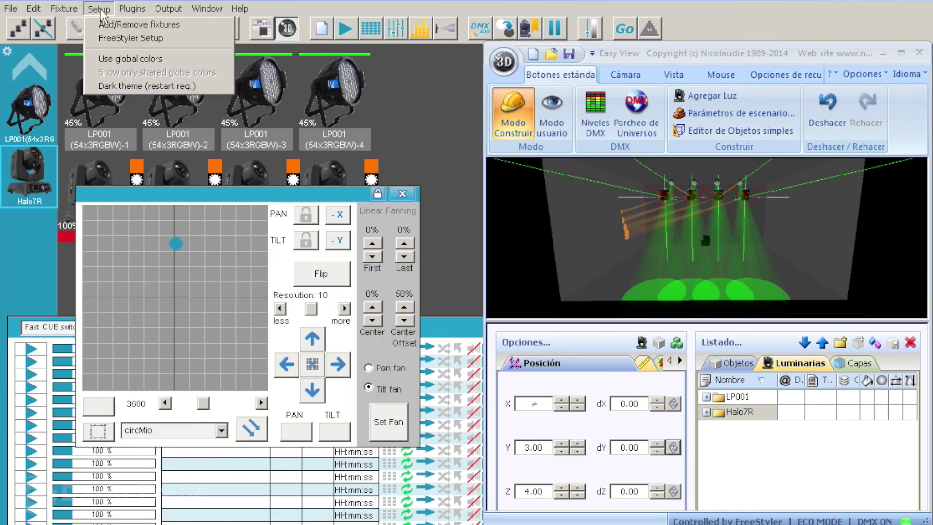
left_click(121, 37)
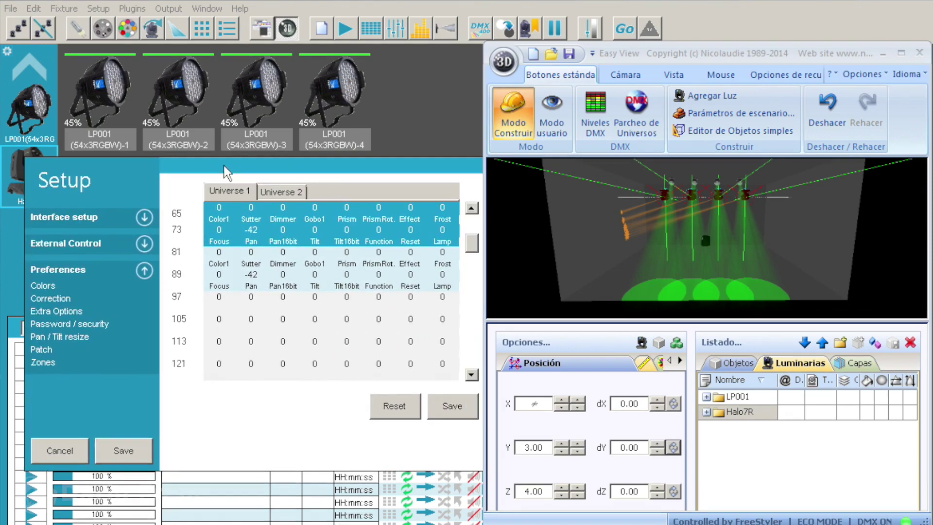
left_click(249, 230)
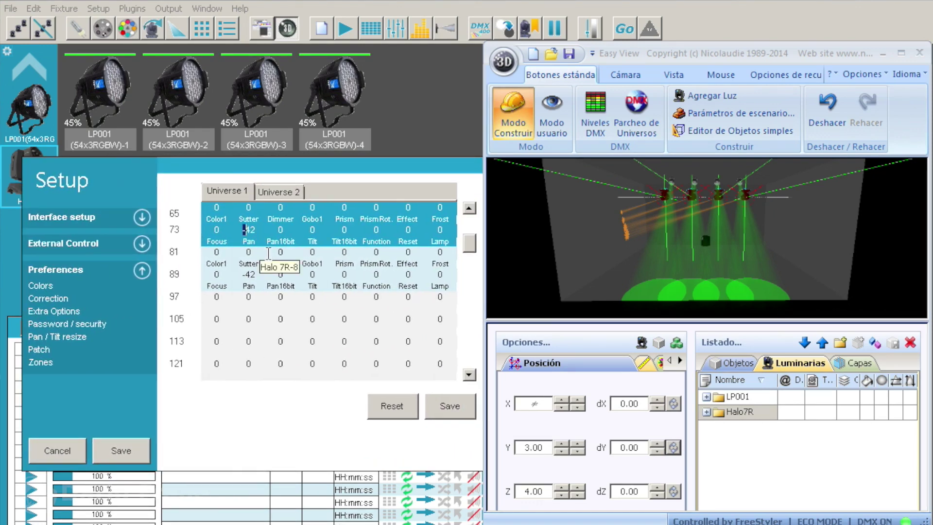
type("0")
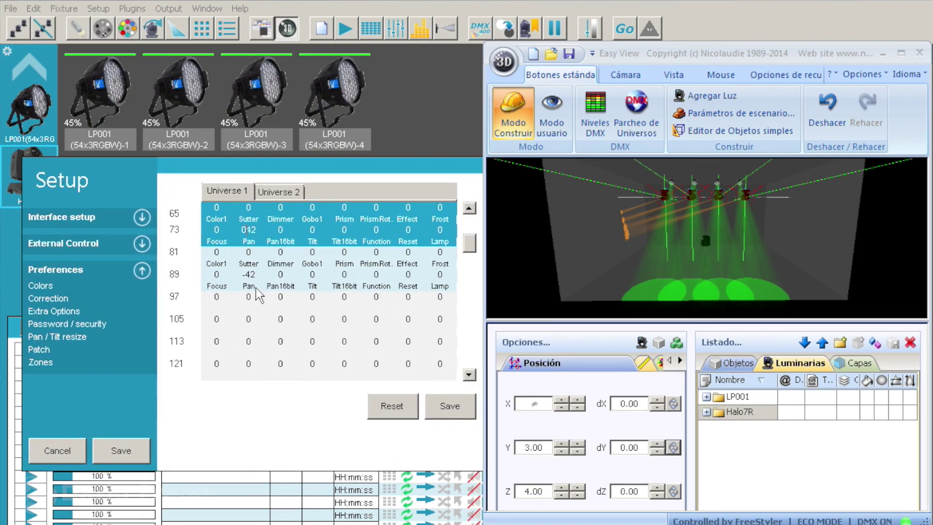
key("BackSpace")
key("BackSpace")
type("0")
Step: Set the Pan corrections of the first two Halo 7R heads to 0 and save the corrections and setup
scroll(417, 243, "up", 3)
double_click(252, 323)
type("0")
double_click(253, 363)
type("0")
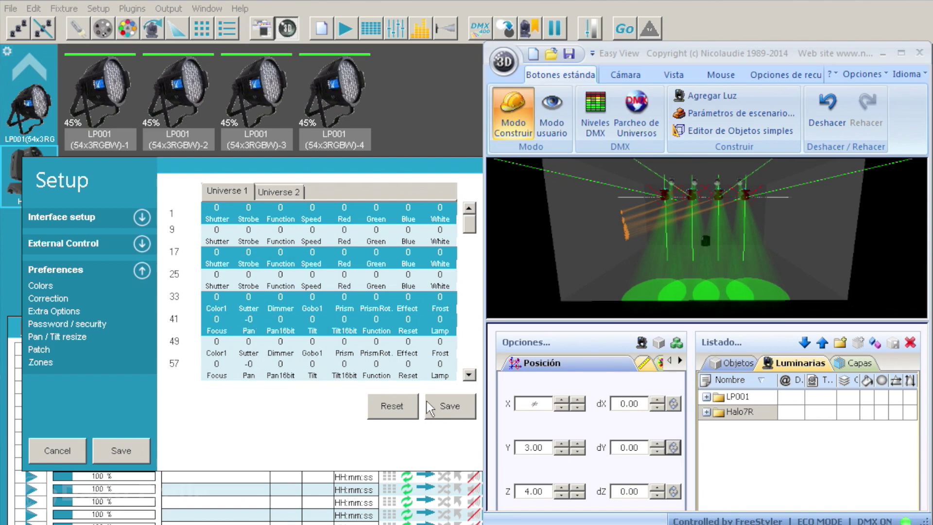
left_click(448, 406)
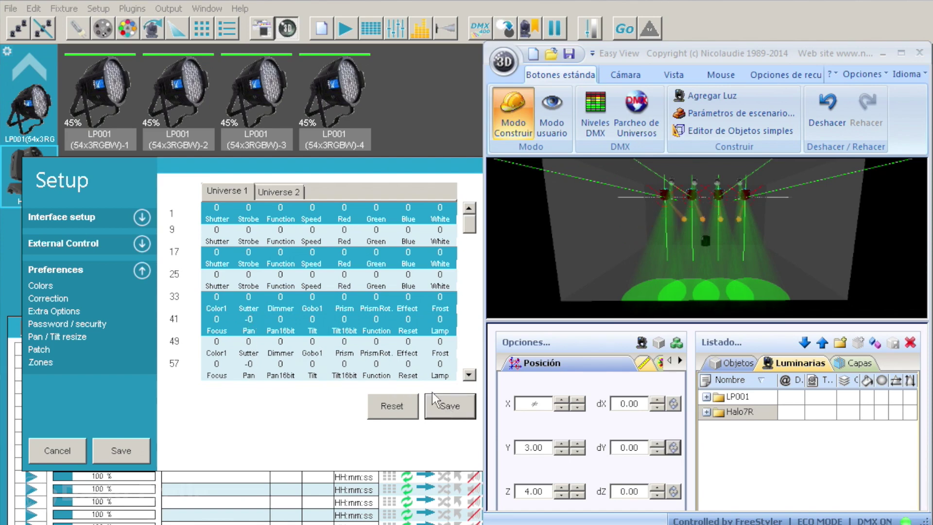
left_click(143, 445)
Step: Return Easy View to user mode and start the haloLimites cue
left_click(551, 112)
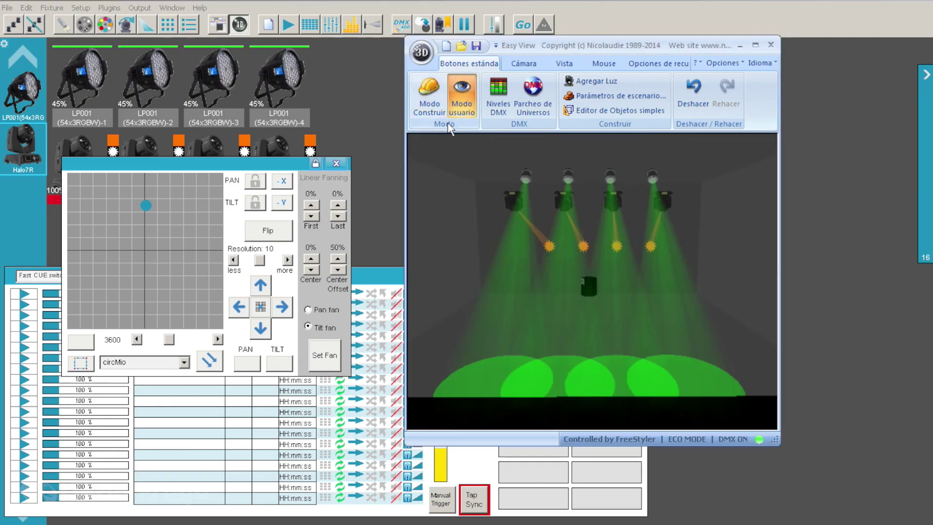
left_click(23, 305)
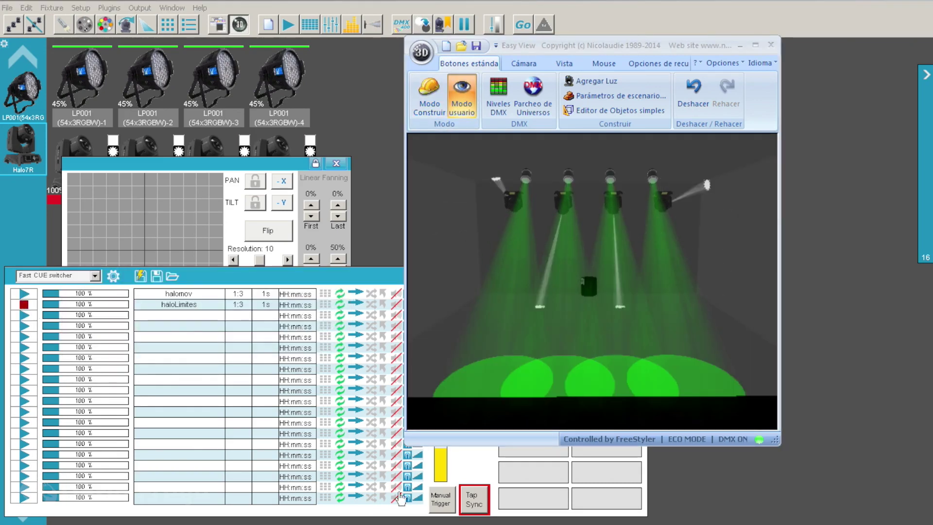